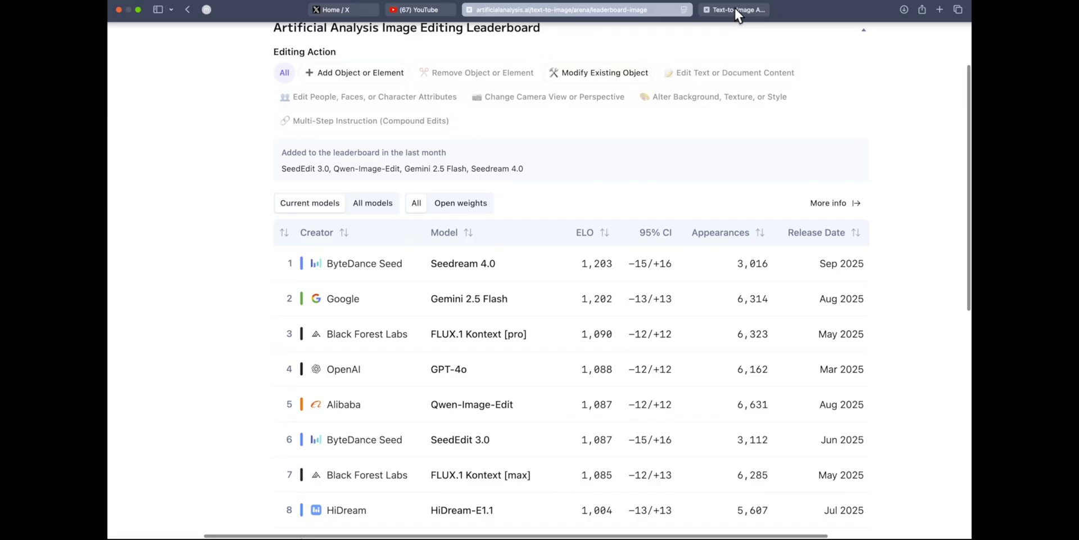
- Compare the image model rankings on the LMArena leaderboards and the Artificial Analysis Image Editing Leaderboard
{"action": "left_click", "coordinate": [737, 11]}
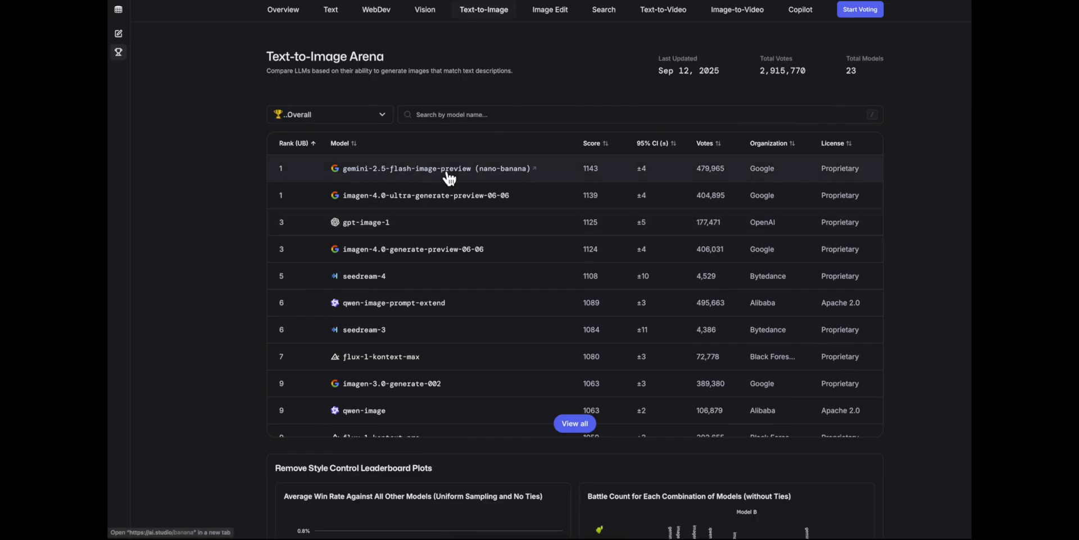
{"action": "scroll", "coordinate": [447, 173], "scroll_direction": "up", "scroll_amount": 5}
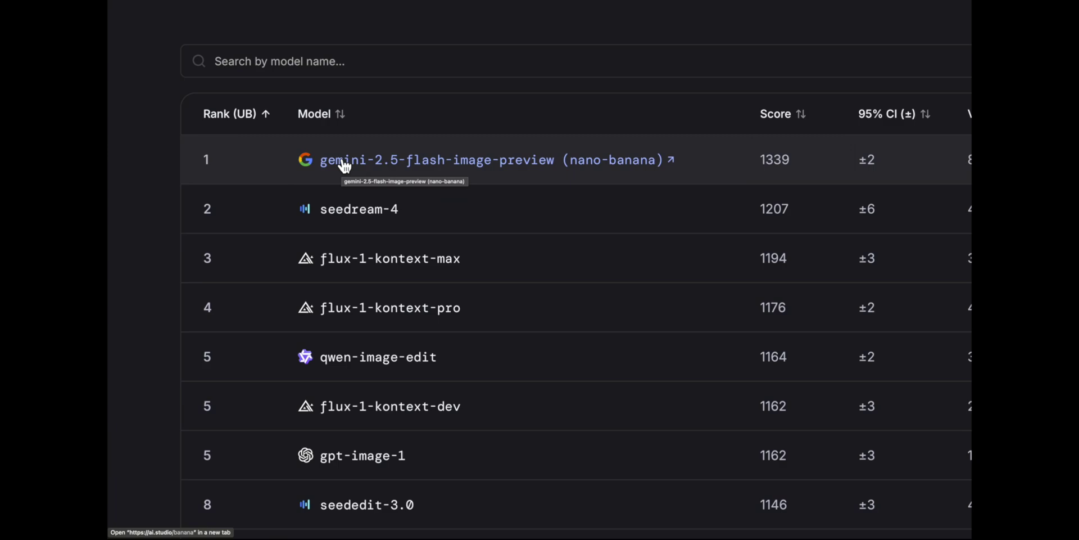
{"action": "mouse_move", "coordinate": [536, 7]}
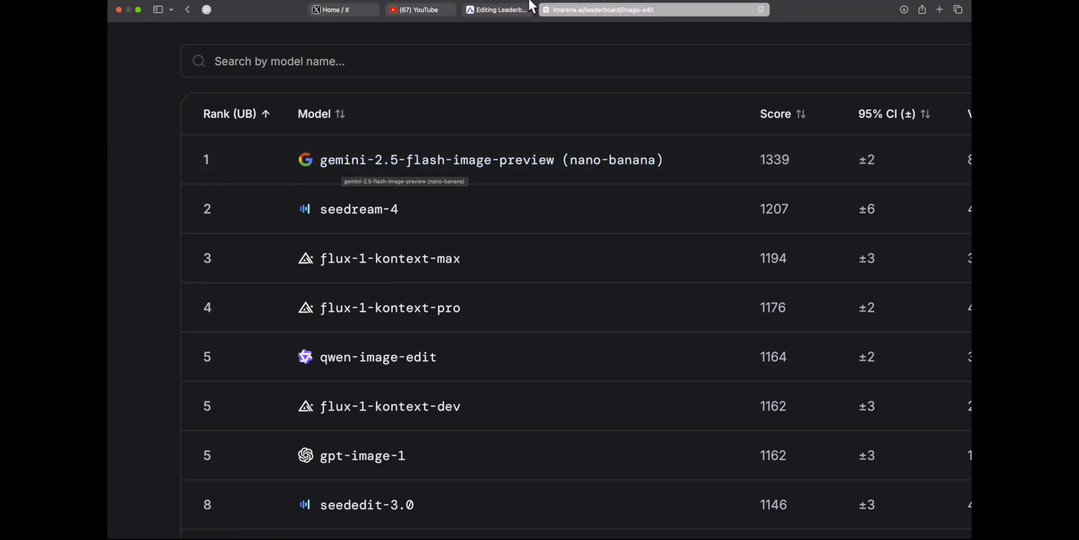
{"action": "left_click", "coordinate": [501, 15]}
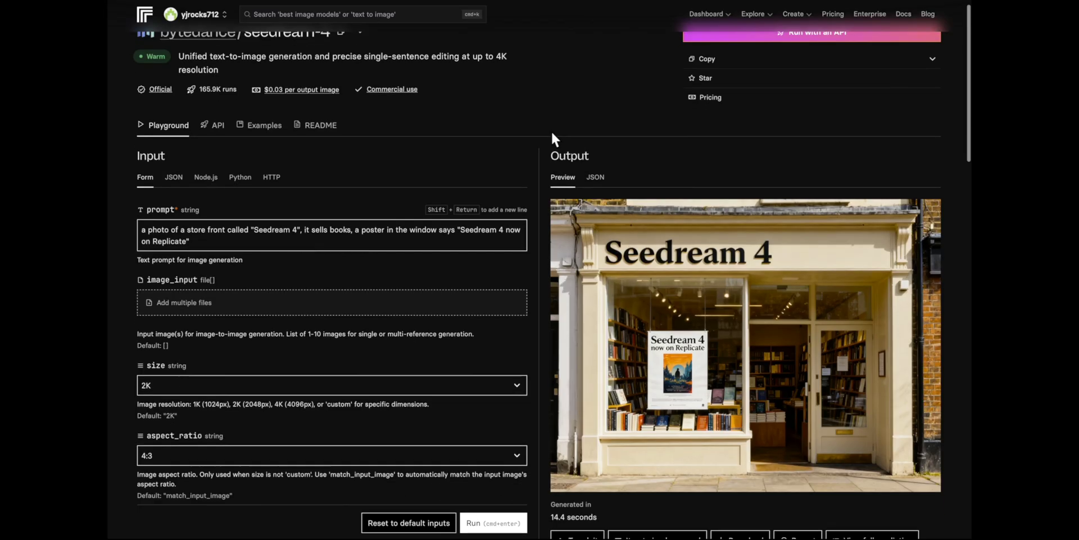
{"action": "scroll", "coordinate": [551, 130], "scroll_direction": "down", "scroll_amount": 1}
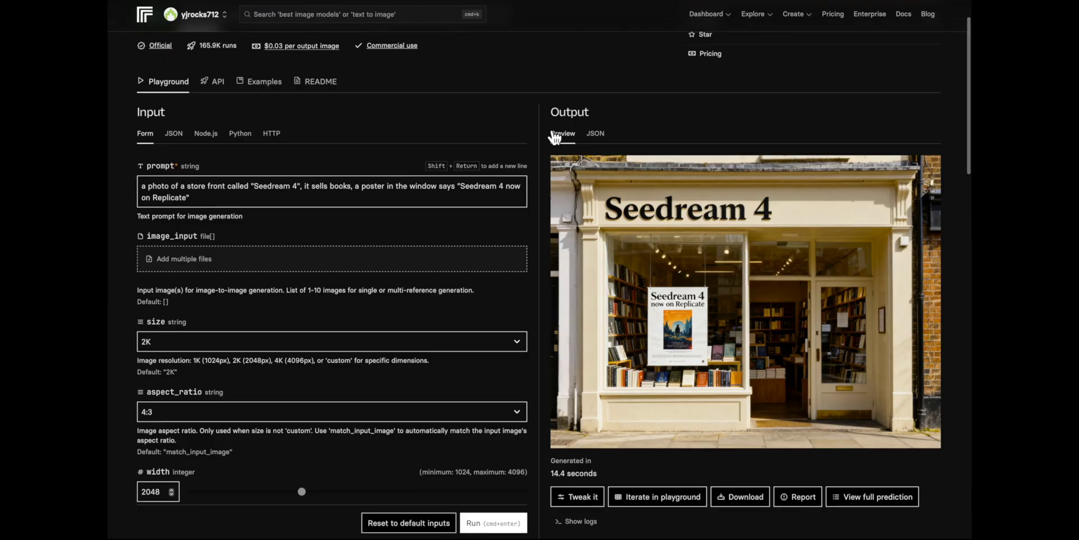
- Switch to Replicate and open its collection of image models from the Seedream 4 page
{"action": "scroll", "coordinate": [556, 137], "scroll_direction": "up", "scroll_amount": 1}
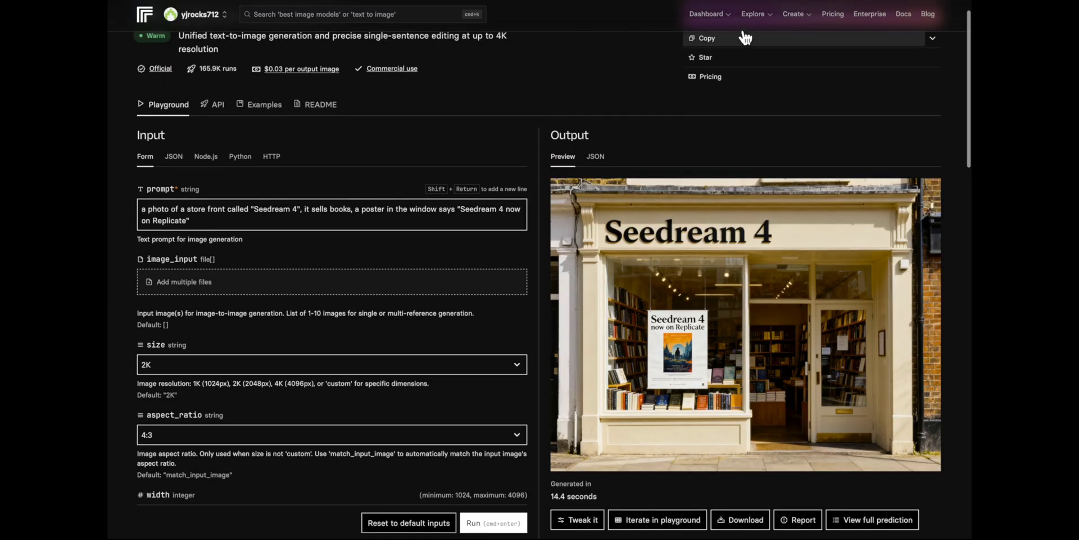
{"action": "mouse_move", "coordinate": [753, 18]}
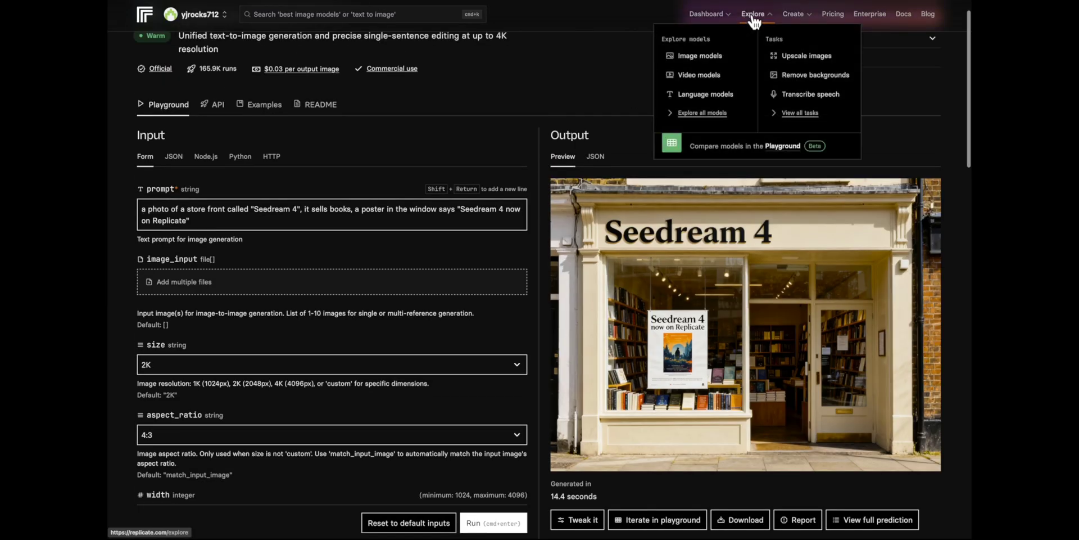
{"action": "left_click", "coordinate": [730, 58]}
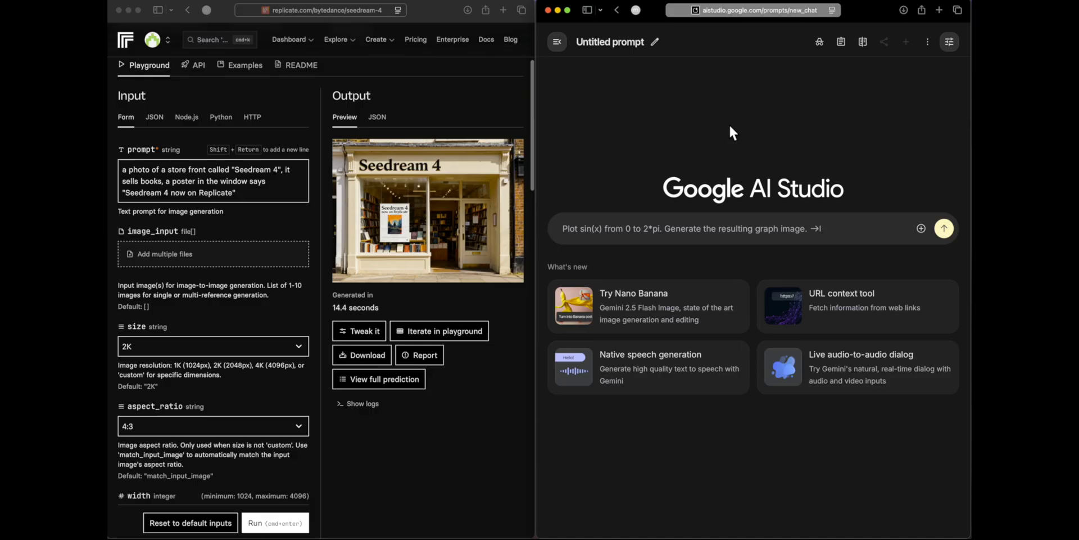
- Review the Seedream 4 size options, keep 2K, and set the aspect ratio to 3:4
{"action": "left_click", "coordinate": [254, 342]}
{"action": "left_click", "coordinate": [251, 345]}
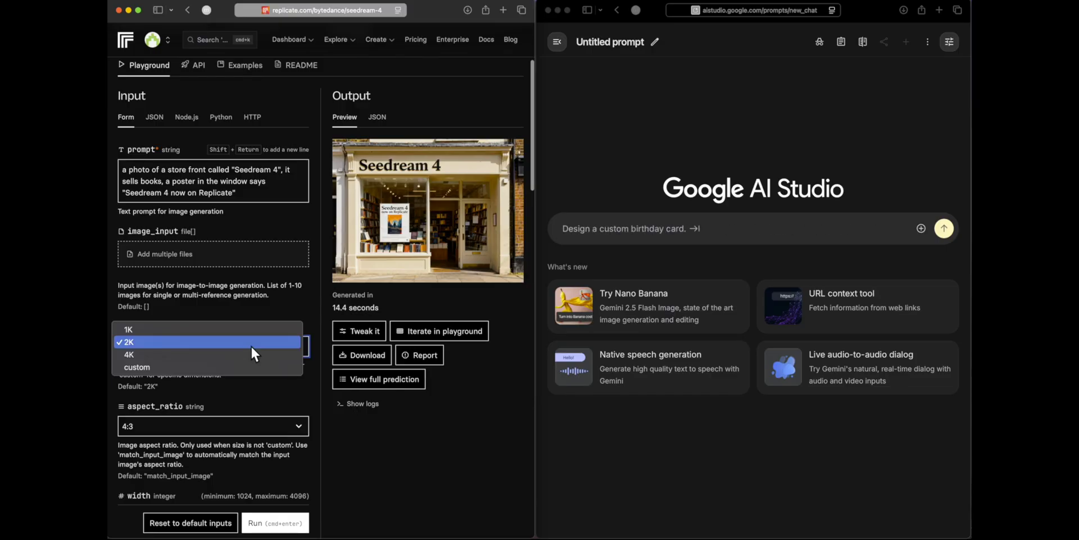
{"action": "left_click", "coordinate": [252, 346]}
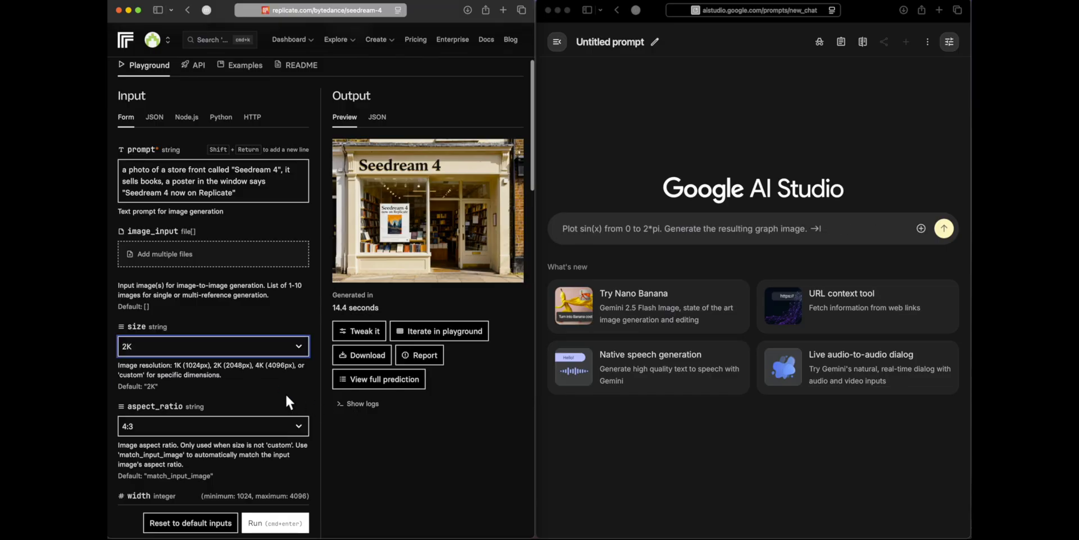
{"action": "scroll", "coordinate": [286, 393], "scroll_direction": "down", "scroll_amount": 4}
{"action": "left_click", "coordinate": [289, 299]}
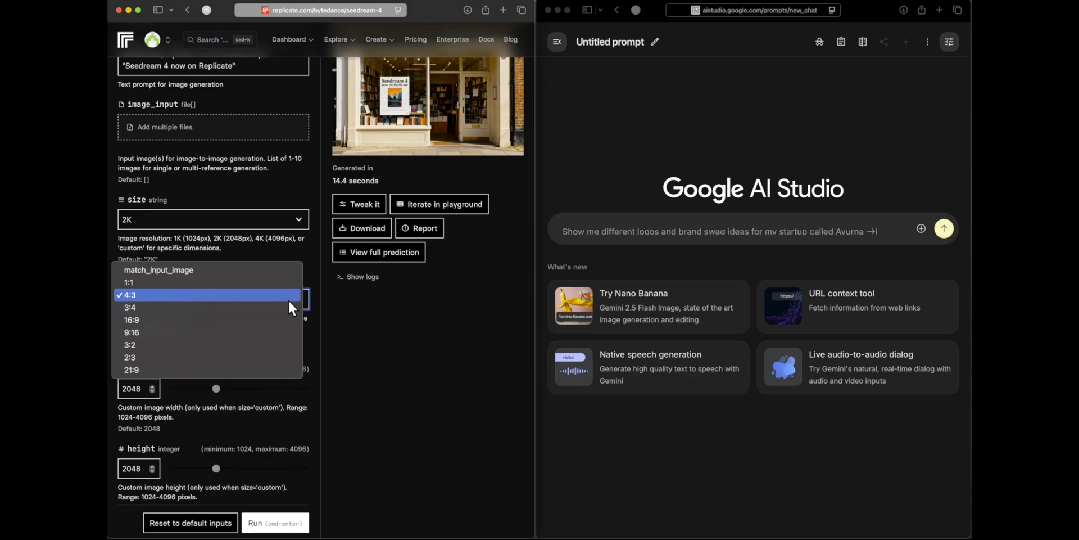
{"action": "left_click", "coordinate": [261, 308]}
{"action": "scroll", "coordinate": [292, 306], "scroll_direction": "up", "scroll_amount": 5}
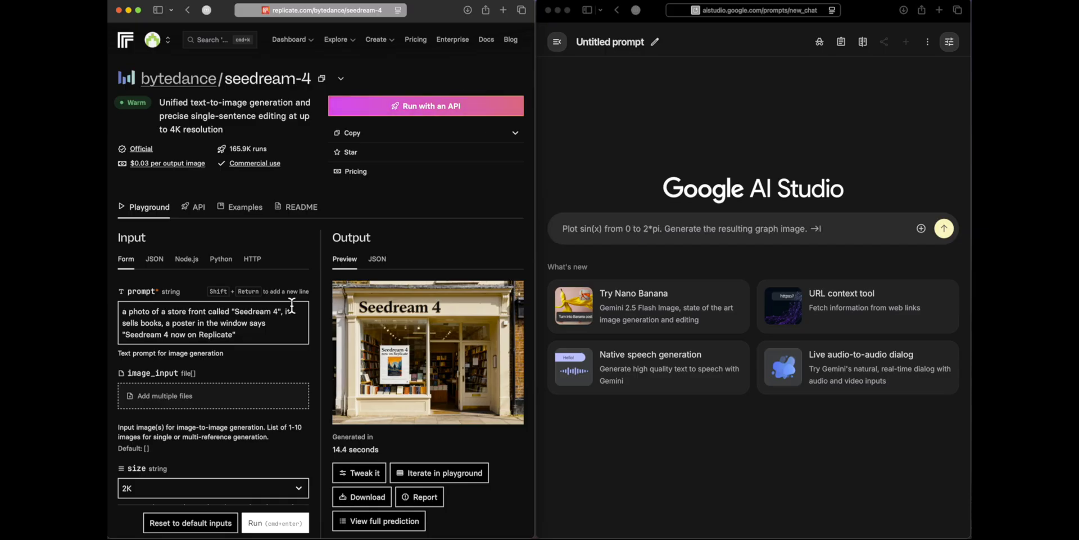
- Check the Nano Banana run settings in Google AI Studio and close them
{"action": "left_click", "coordinate": [948, 46]}
{"action": "left_click", "coordinate": [947, 47]}
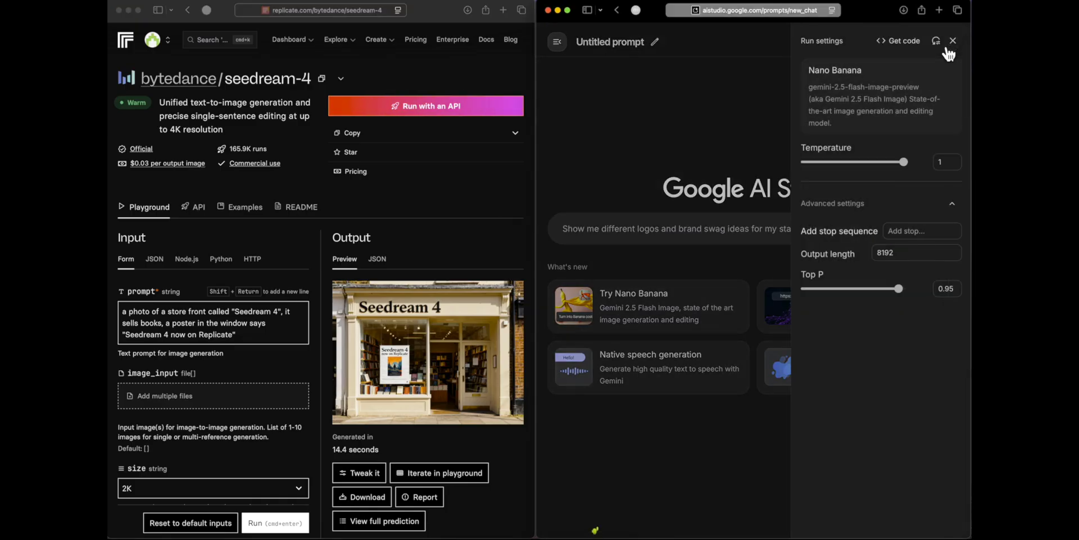
{"action": "left_click", "coordinate": [954, 44]}
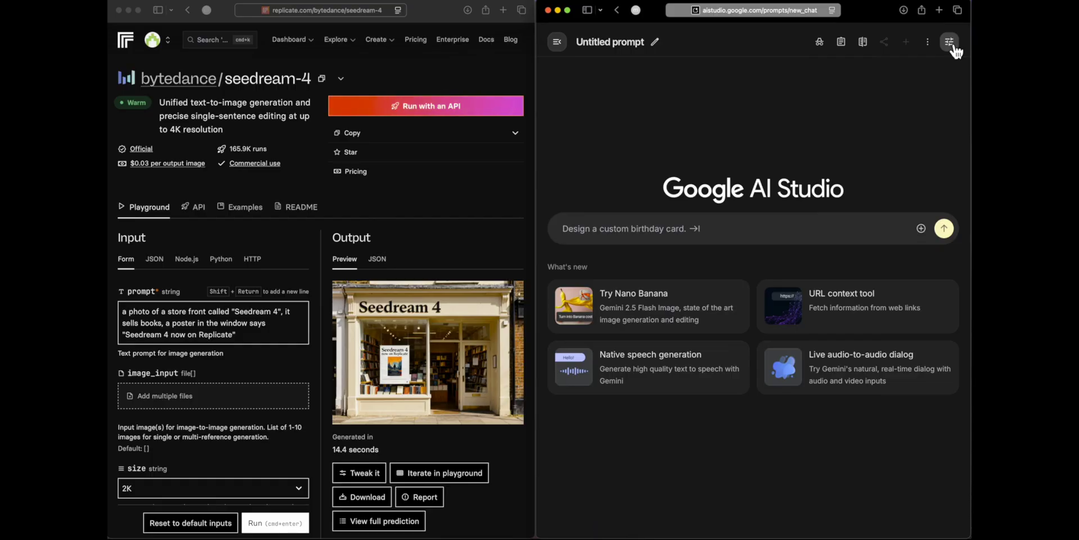
- Generate "IMG_2094.CR2 close up face portrait of a man" in both Seedream 4, at 4K and 3:4, and AI Studio
{"action": "scroll", "coordinate": [262, 254], "scroll_direction": "down", "scroll_amount": 3}
{"action": "triple_click", "coordinate": [262, 254]}
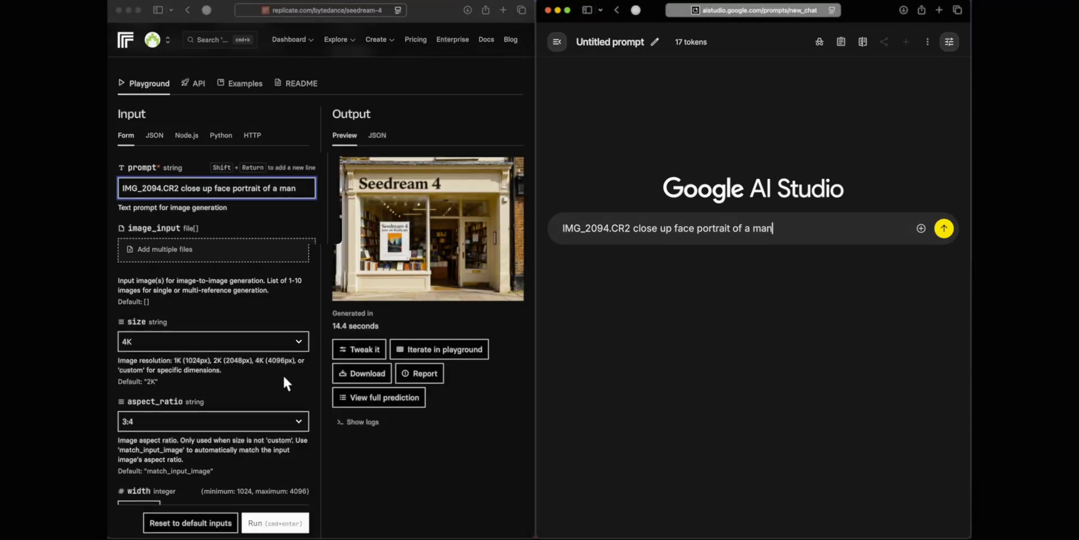
{"action": "left_click", "coordinate": [275, 523]}
{"action": "left_click", "coordinate": [947, 236]}
{"action": "left_click", "coordinate": [948, 237]}
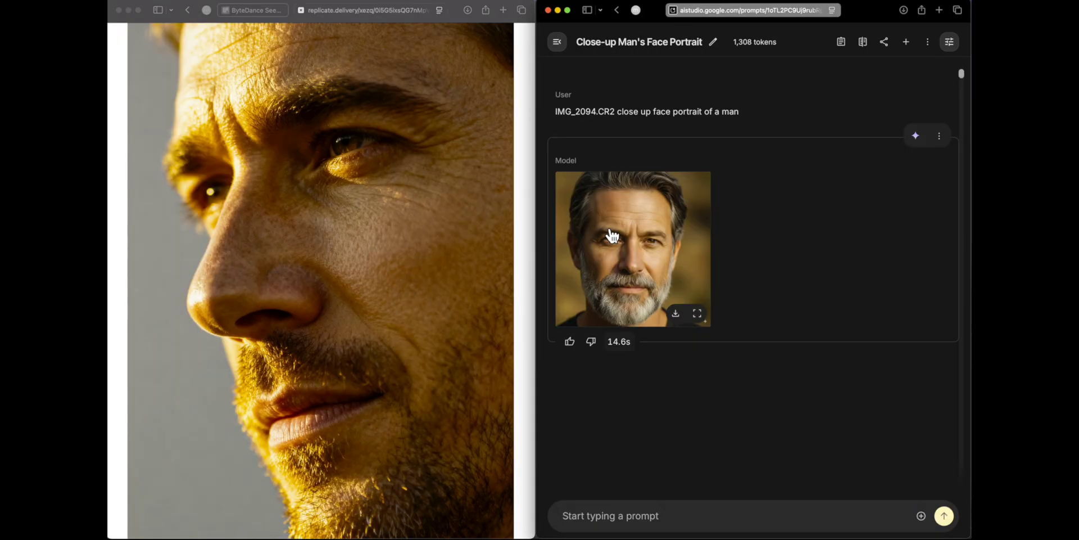
- View the AI Studio portrait at full size and compare the eye and skin detail in both portraits
{"action": "left_click", "coordinate": [612, 235]}
{"action": "scroll", "coordinate": [649, 219], "scroll_direction": "down", "scroll_amount": 5}
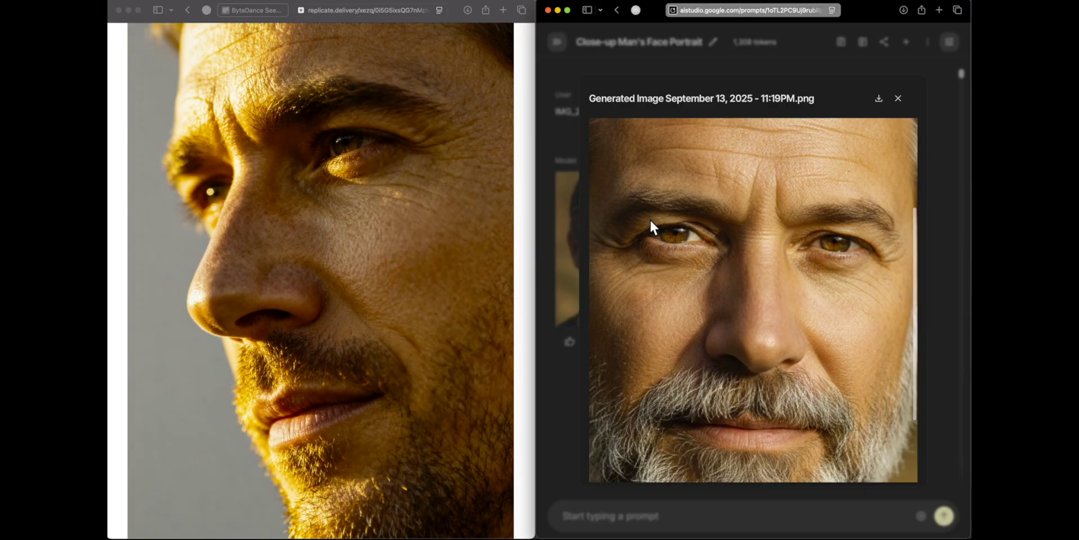
{"action": "left_click", "coordinate": [456, 211]}
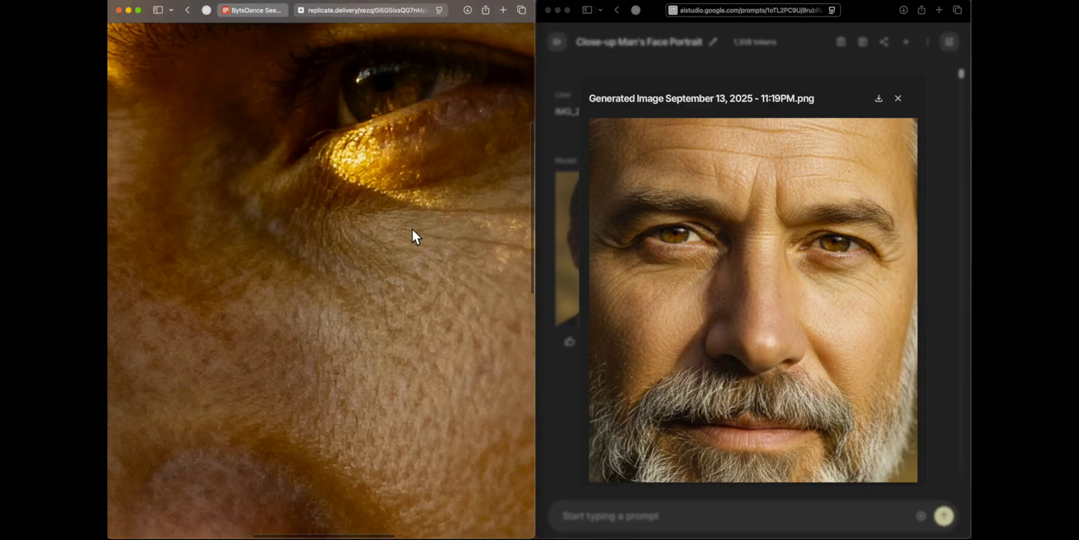
{"action": "left_click", "coordinate": [681, 269]}
{"action": "scroll", "coordinate": [429, 318], "scroll_direction": "up", "scroll_amount": 3}
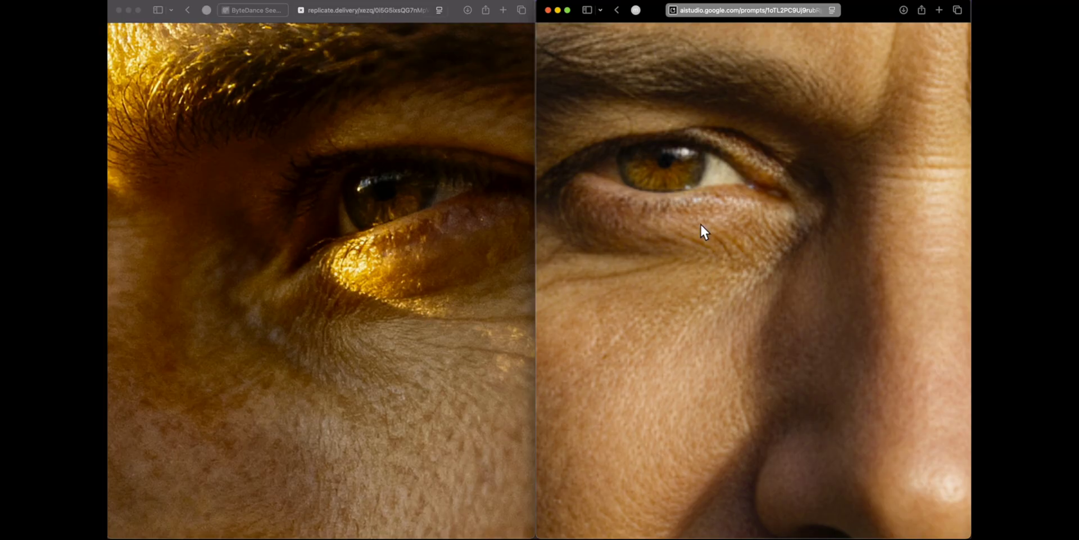
{"action": "left_click", "coordinate": [624, 260]}
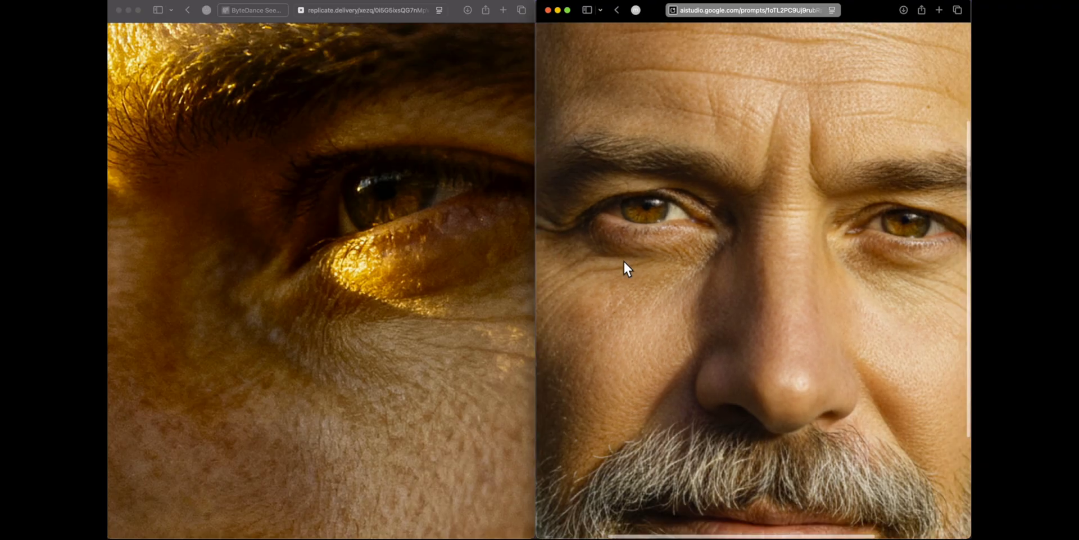
{"action": "left_click", "coordinate": [451, 286]}
{"action": "left_click", "coordinate": [602, 250]}
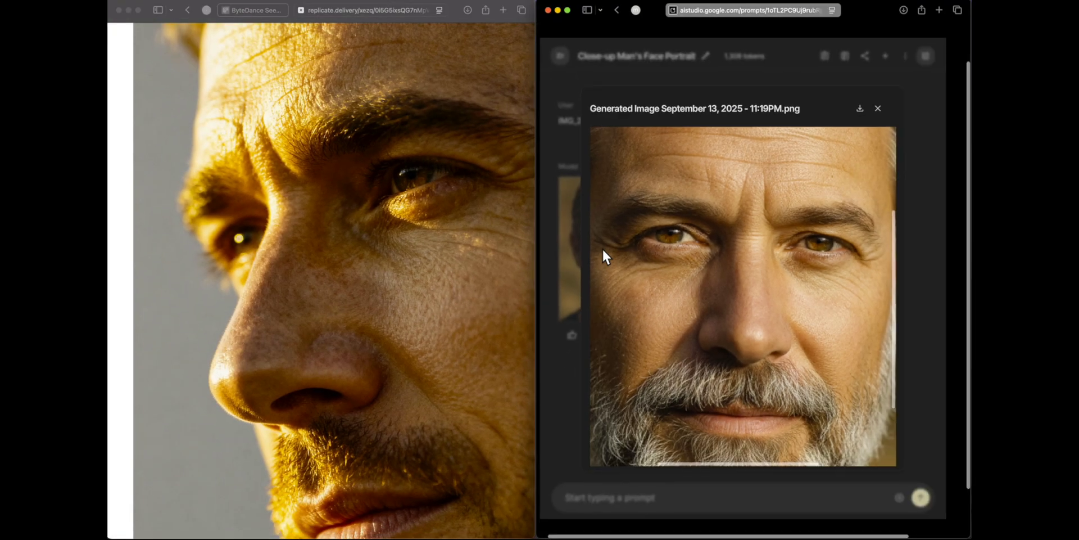
- Compare the cheek and beard texture of the two portraits and close the full-size Seedream image
{"action": "left_click", "coordinate": [419, 314]}
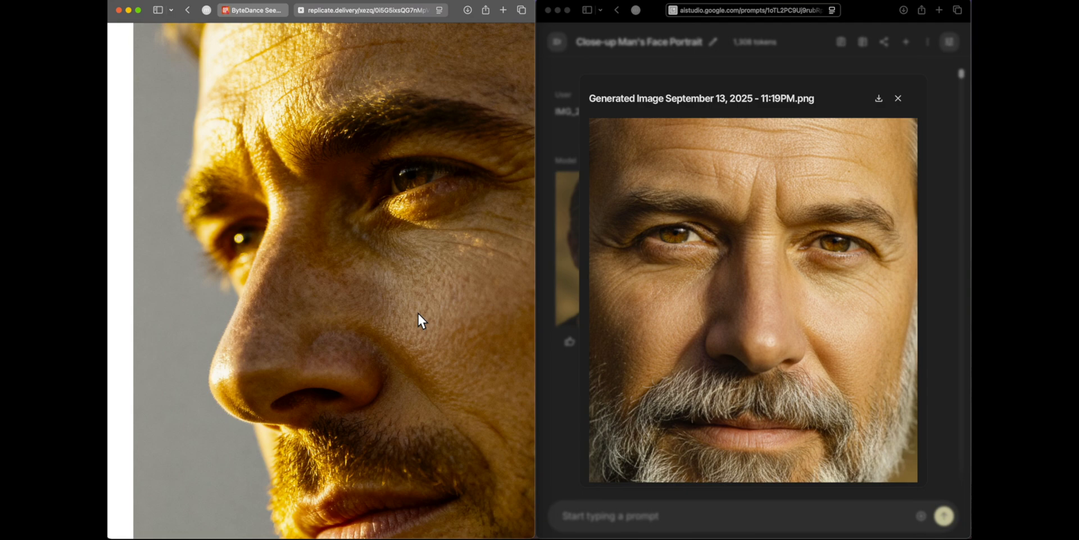
{"action": "left_click", "coordinate": [417, 312]}
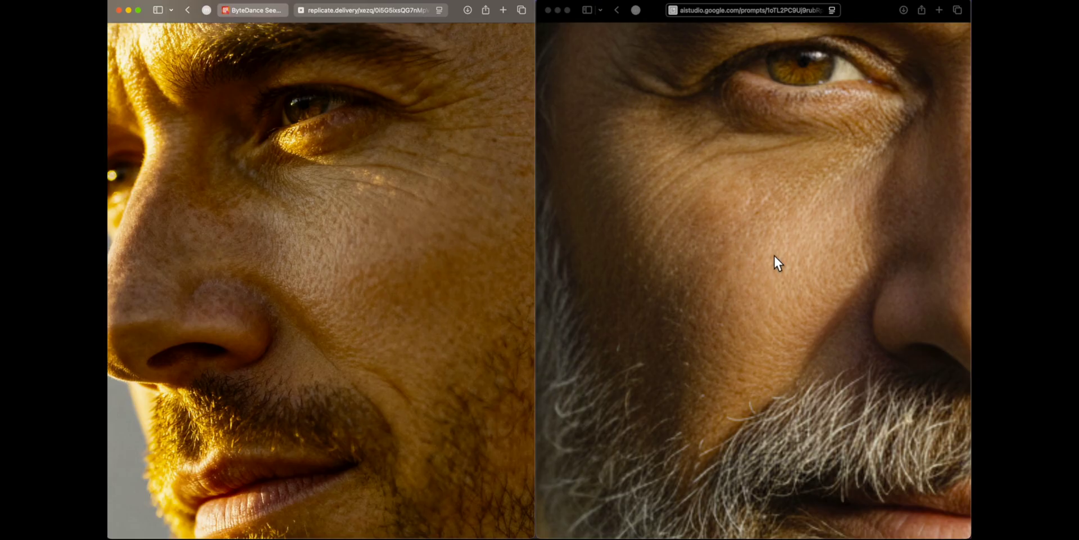
{"action": "left_click", "coordinate": [703, 308]}
{"action": "scroll", "coordinate": [679, 297], "scroll_direction": "down", "scroll_amount": 5}
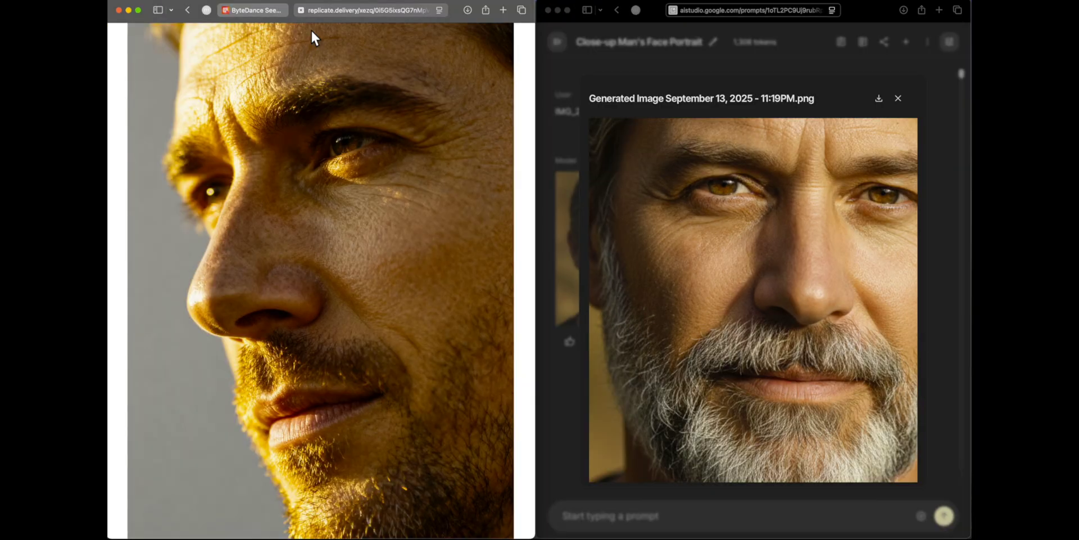
{"action": "left_click", "coordinate": [301, 9]}
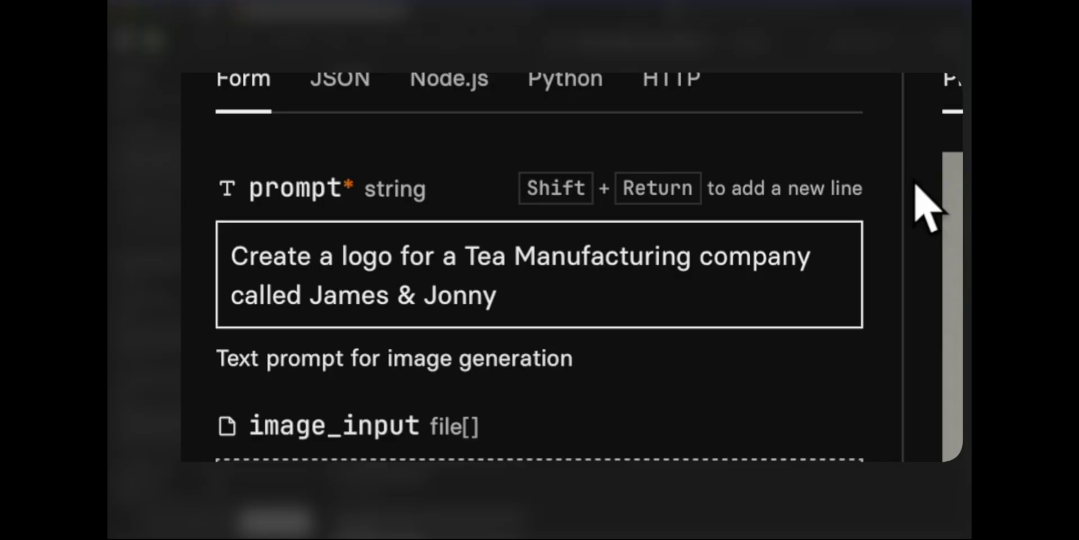
- Generate "Create a logo for a Tea Manufacturing company called James & Jonny" in both models, with Seedream at 1K and 1:1
{"action": "left_click", "coordinate": [218, 371]}
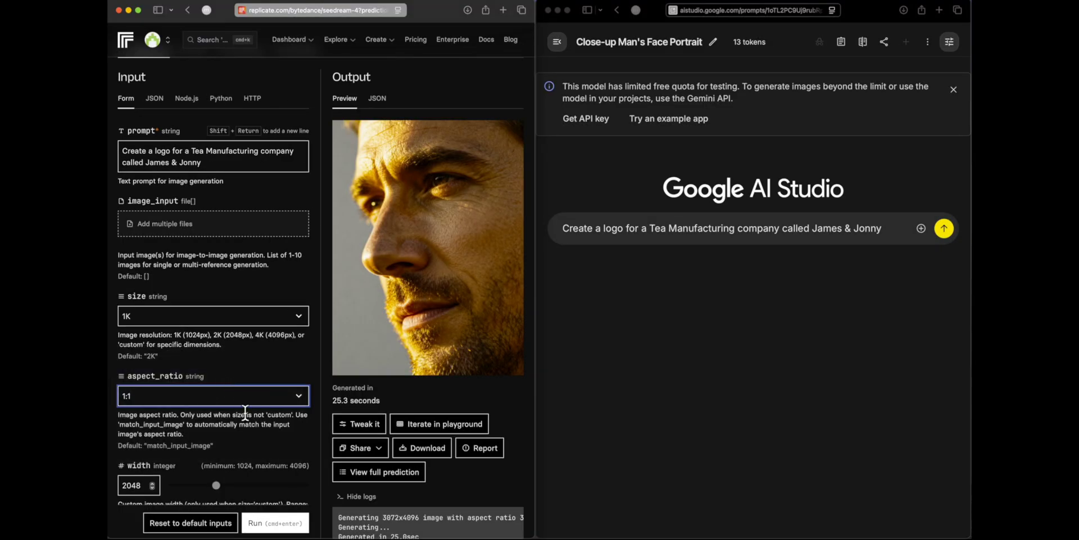
{"action": "scroll", "coordinate": [252, 405], "scroll_direction": "down", "scroll_amount": 5}
{"action": "left_click", "coordinate": [292, 523]}
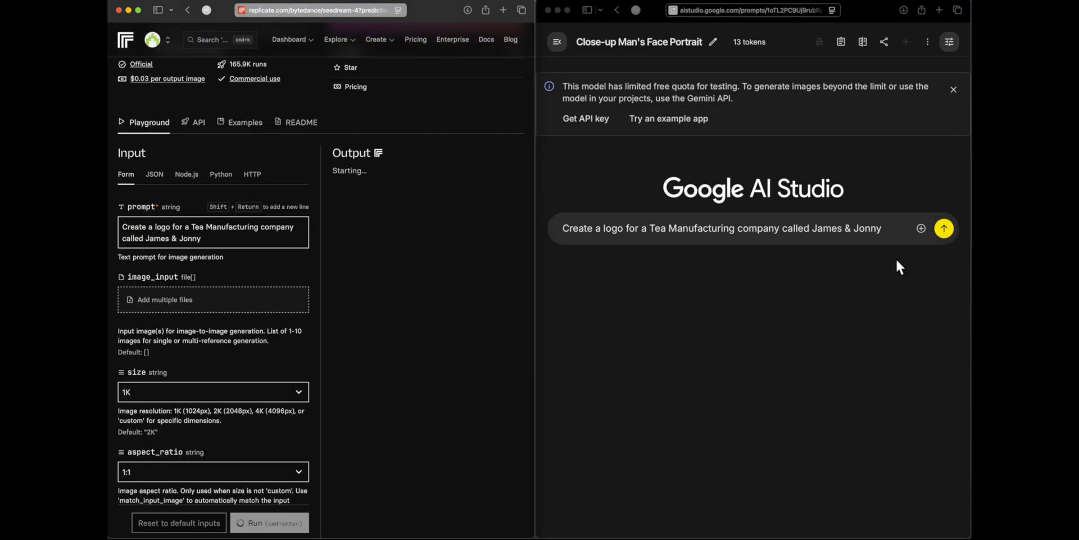
{"action": "left_click", "coordinate": [945, 229]}
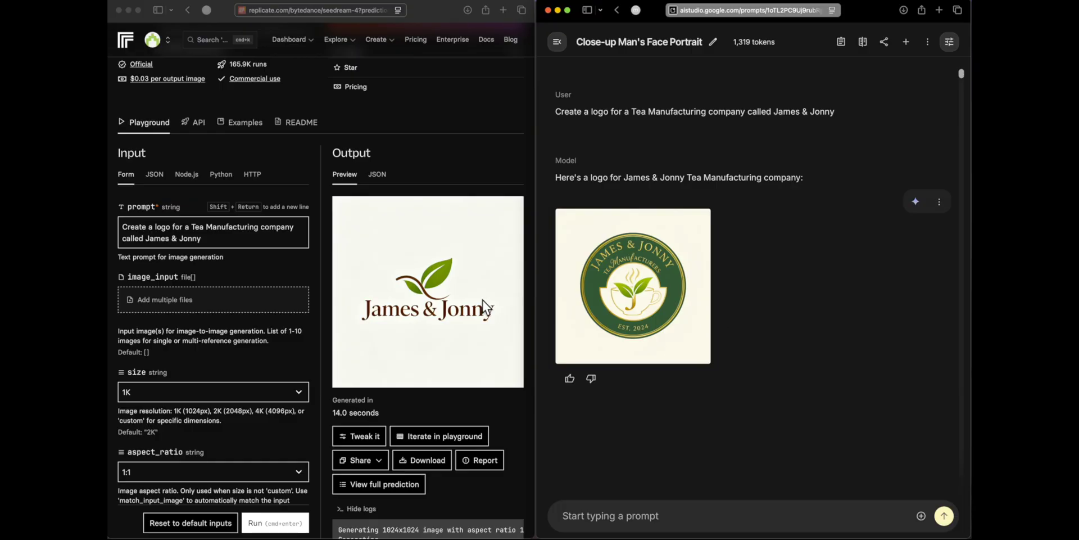
- Open the Seedream tea company logo at full size and examine its lettering and leaf artwork
{"action": "left_click", "coordinate": [417, 275]}
{"action": "left_click", "coordinate": [404, 292]}
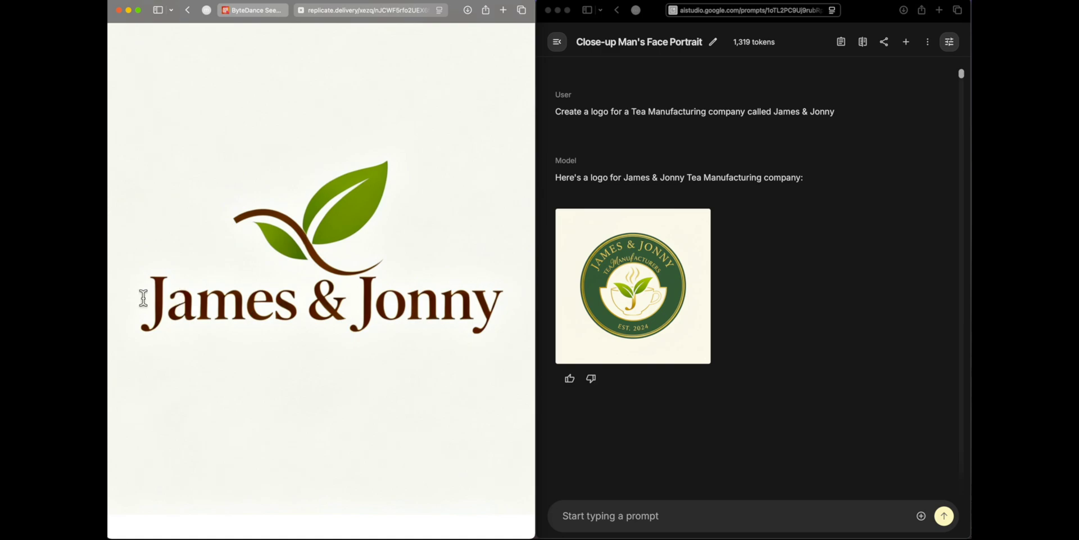
{"action": "left_click_drag", "start_coordinate": [144, 298], "coordinate": [440, 298]}
{"action": "left_click", "coordinate": [368, 307]}
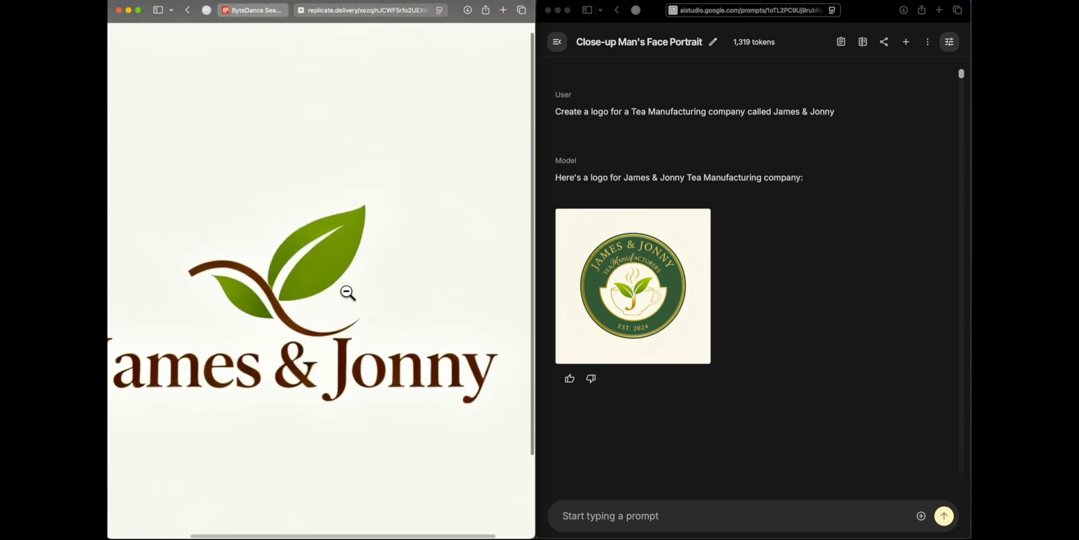
{"action": "left_click", "coordinate": [348, 292]}
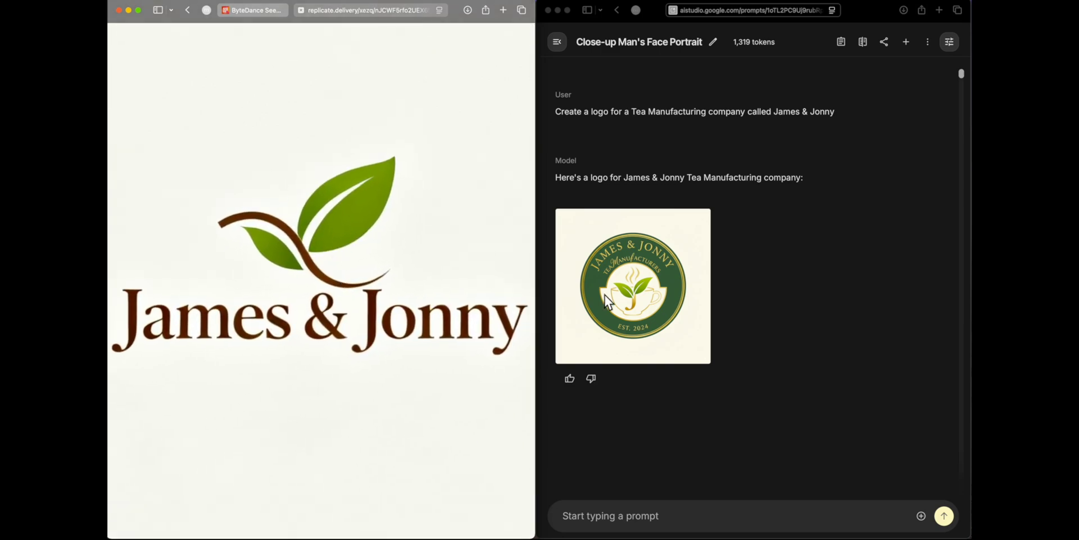
- Open the AI Studio tea company logo at full size and examine its teacup artwork and the "Tea Manufacturers" lettering
{"action": "left_click", "coordinate": [674, 307]}
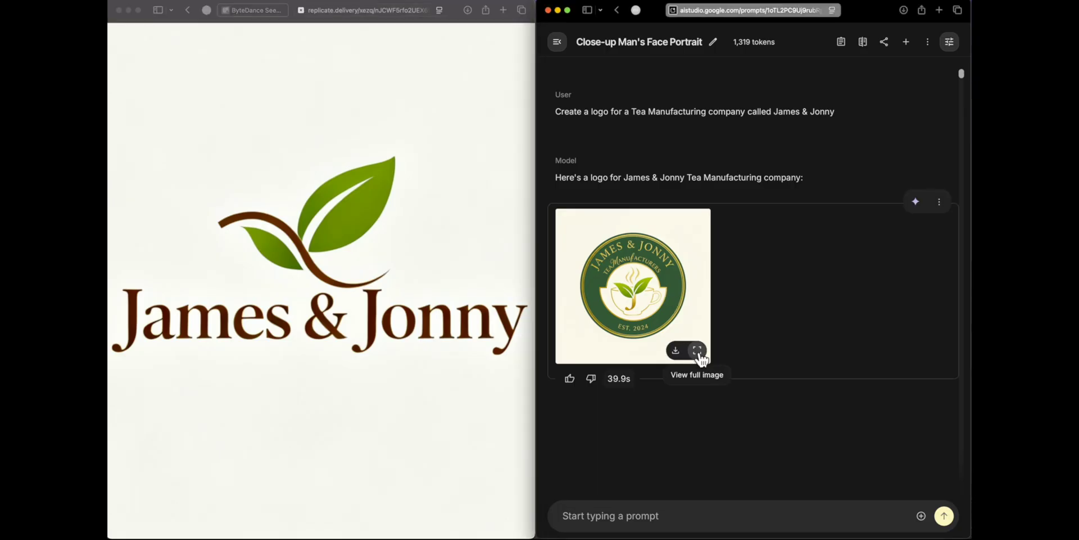
{"action": "left_click", "coordinate": [699, 352]}
{"action": "left_click", "coordinate": [699, 338]}
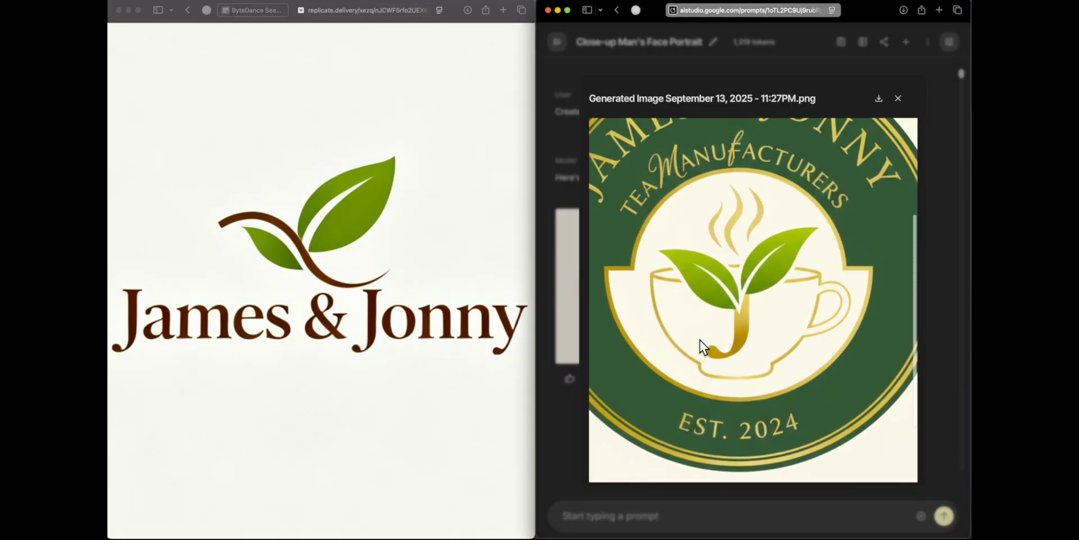
{"action": "left_click", "coordinate": [711, 347]}
{"action": "left_click", "coordinate": [712, 347]}
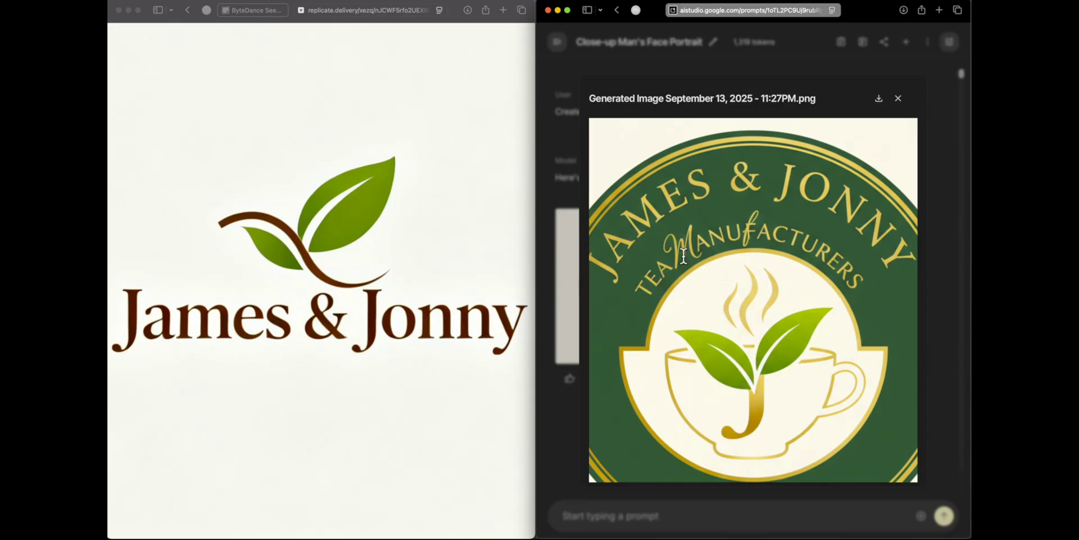
{"action": "left_click_drag", "start_coordinate": [682, 254], "coordinate": [755, 248]}
{"action": "left_click", "coordinate": [755, 247]}
{"action": "scroll", "coordinate": [738, 243], "scroll_direction": "up", "scroll_amount": 5}
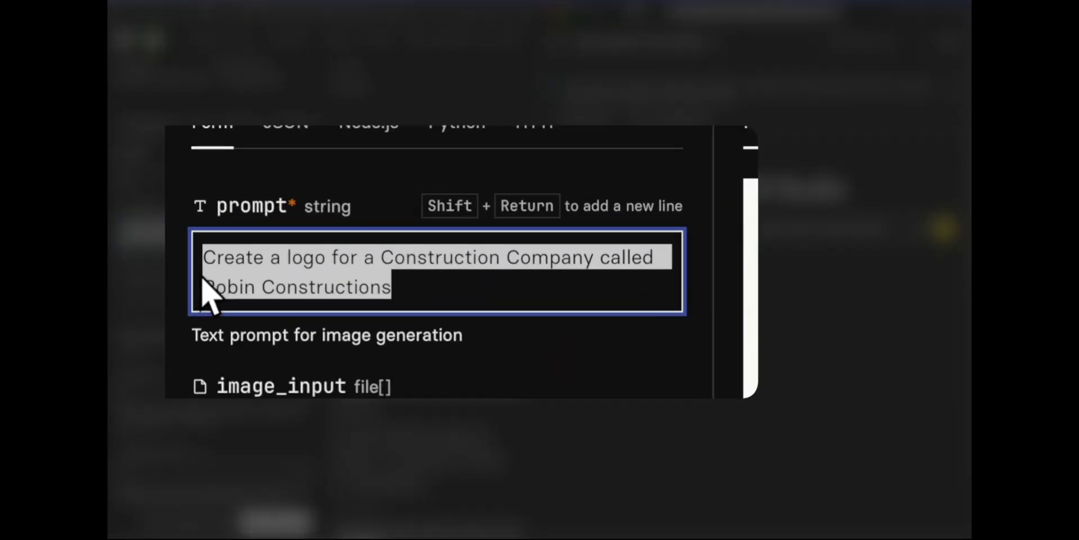
- Generate "Create a logo for a Construction Company called Robin Constructions" in both models, with Seedream at 1K and 1:1
{"action": "left_click", "coordinate": [212, 239]}
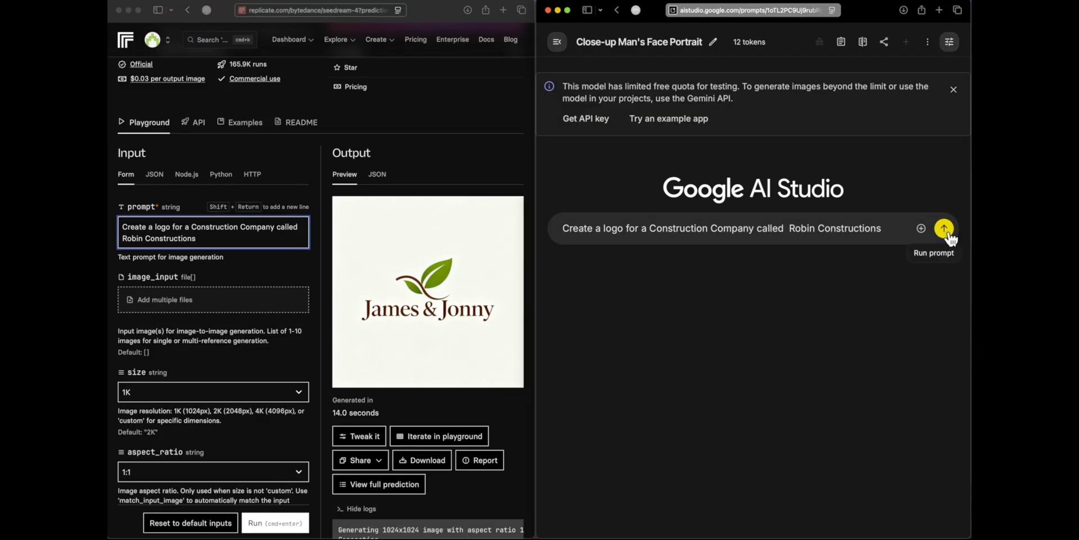
{"action": "left_click", "coordinate": [944, 229]}
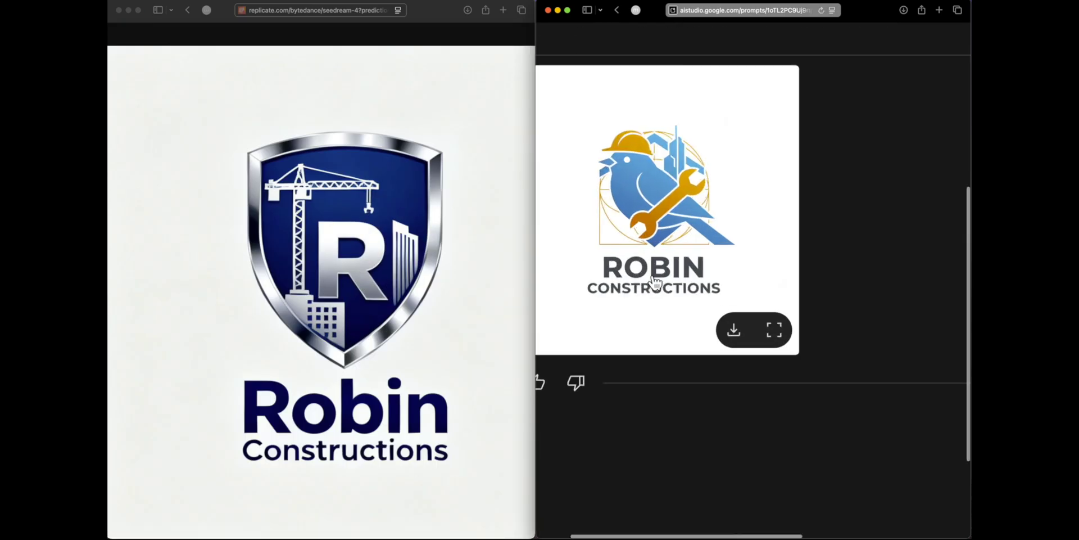
- Open both Robin Constructions logos at full size and compare their lettering, emblem artwork and centring
{"action": "left_click", "coordinate": [652, 278]}
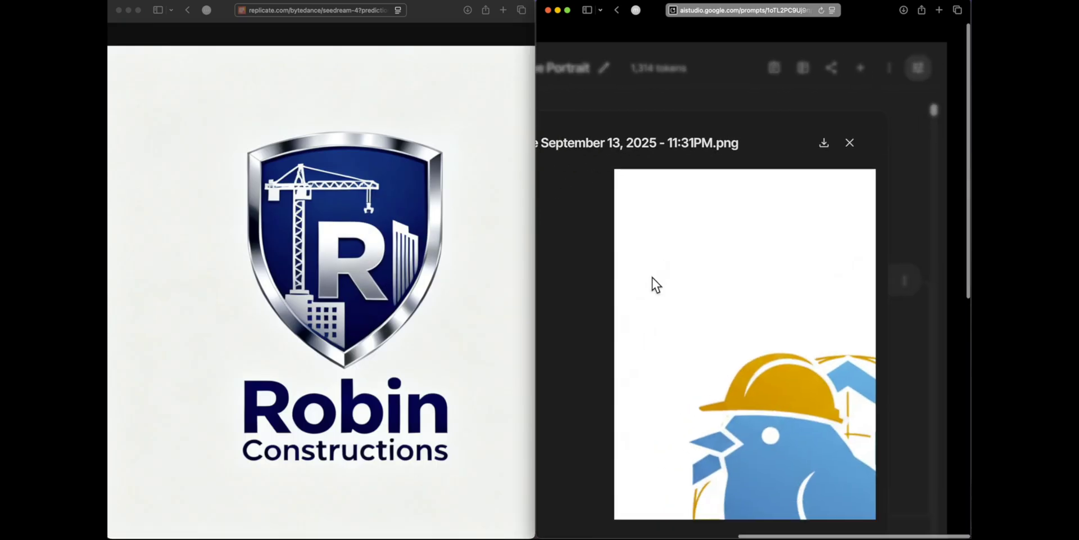
{"action": "left_click", "coordinate": [386, 295]}
{"action": "scroll", "coordinate": [386, 296], "scroll_direction": "down", "scroll_amount": 5}
{"action": "left_click", "coordinate": [403, 293]}
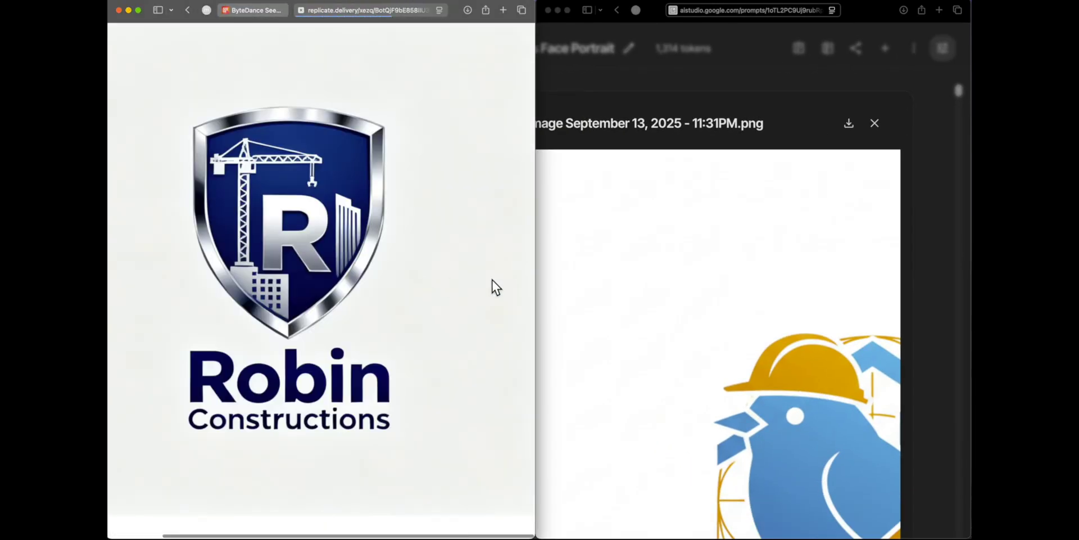
{"action": "left_click", "coordinate": [641, 274]}
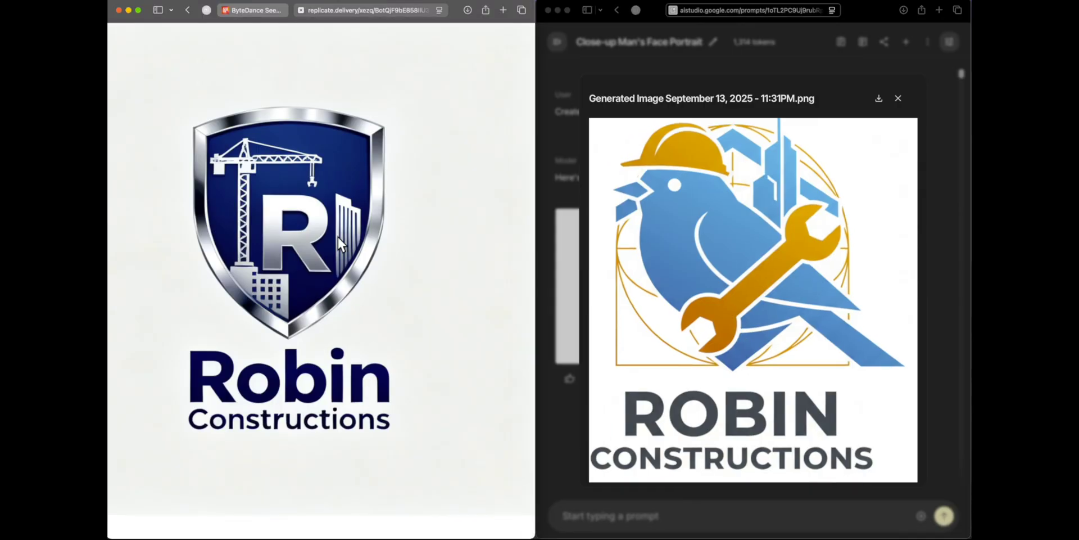
{"action": "left_click", "coordinate": [394, 181]}
{"action": "scroll", "coordinate": [273, 233], "scroll_direction": "left", "scroll_amount": 3}
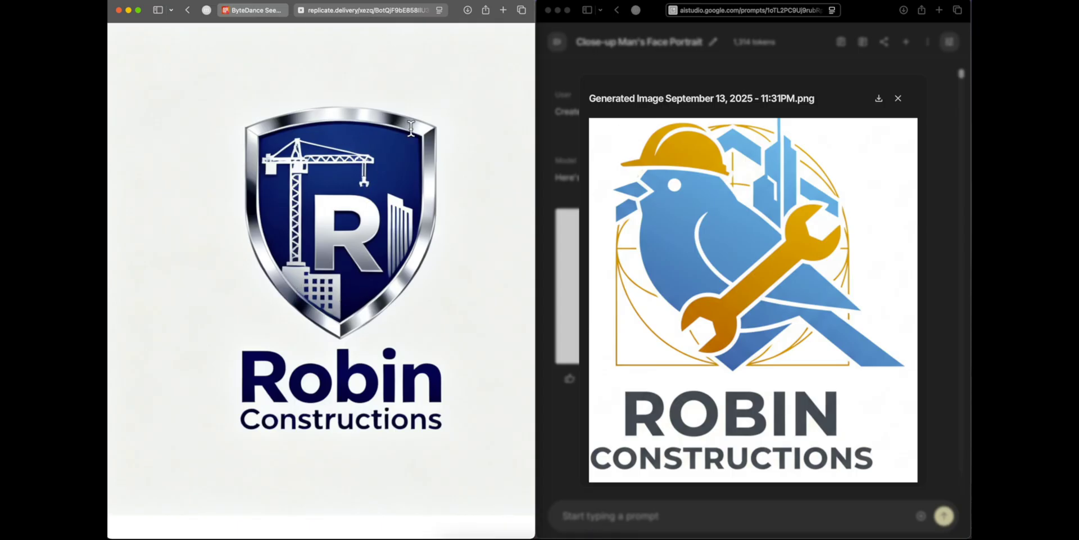
{"action": "left_click", "coordinate": [863, 305]}
{"action": "scroll", "coordinate": [863, 305], "scroll_direction": "left", "scroll_amount": 3}
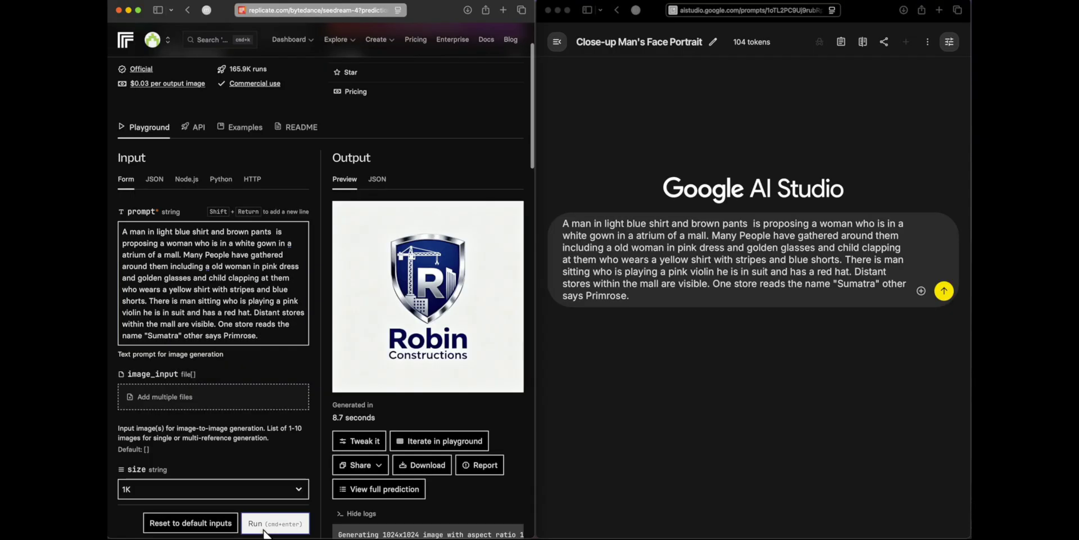
- Generate the mall atrium marriage proposal scene with the pink violin player and "Sumatra" and "Primrose" stores in both models, with Seedream at 1K
{"action": "left_click", "coordinate": [264, 531]}
{"action": "left_click", "coordinate": [945, 291]}
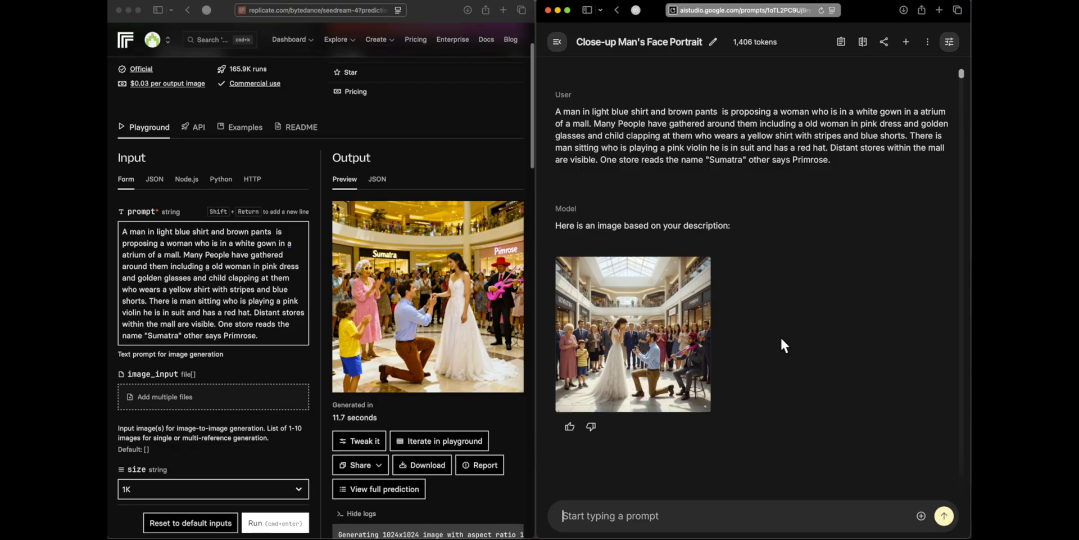
- Open the AI Studio proposal image at full size and check the couple's clothing and the surrounding crowd against the prompt
{"action": "left_click", "coordinate": [644, 324]}
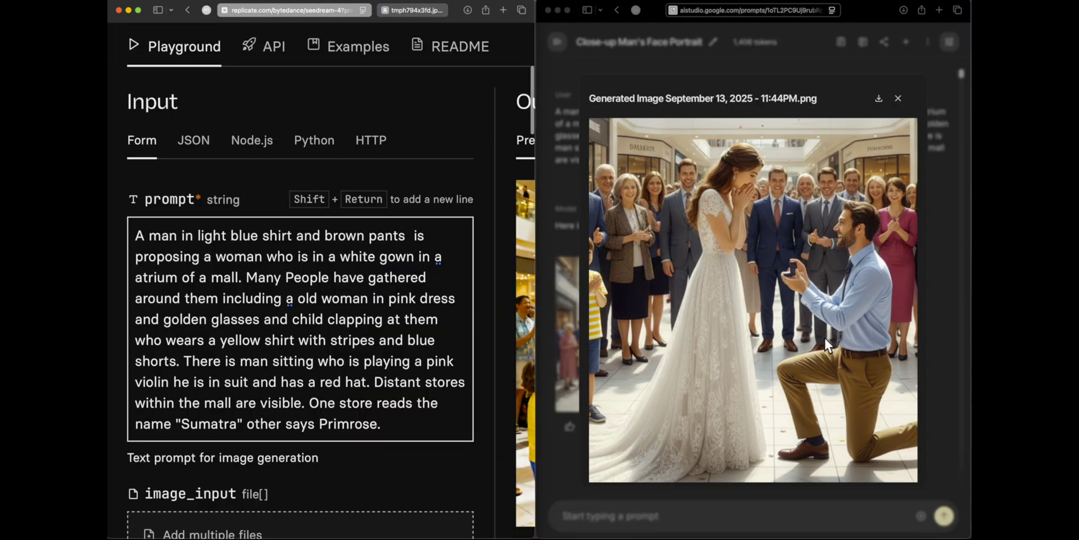
{"action": "scroll", "coordinate": [794, 336], "scroll_direction": "right", "scroll_amount": 2}
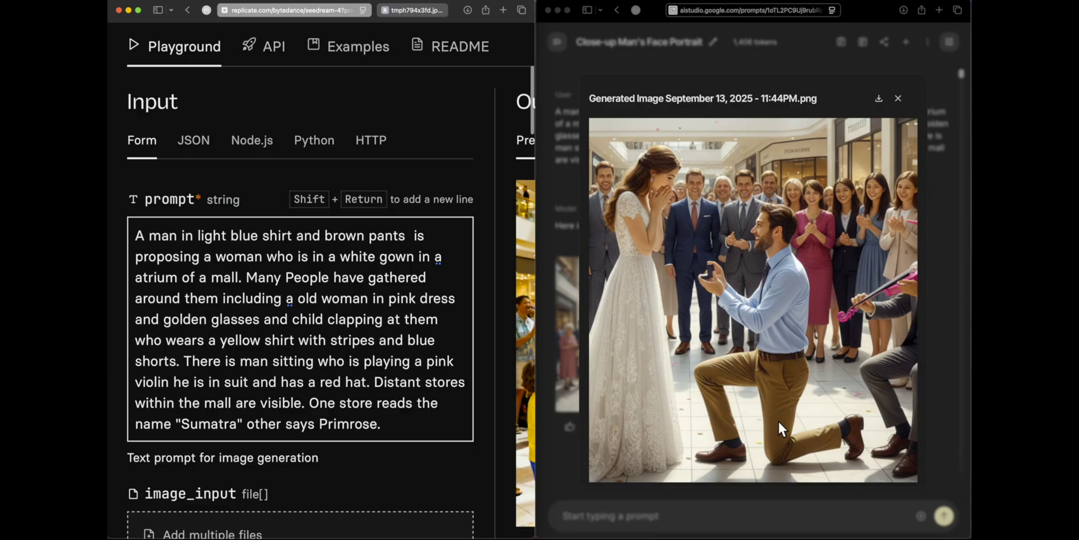
{"action": "scroll", "coordinate": [656, 242], "scroll_direction": "left", "scroll_amount": 1}
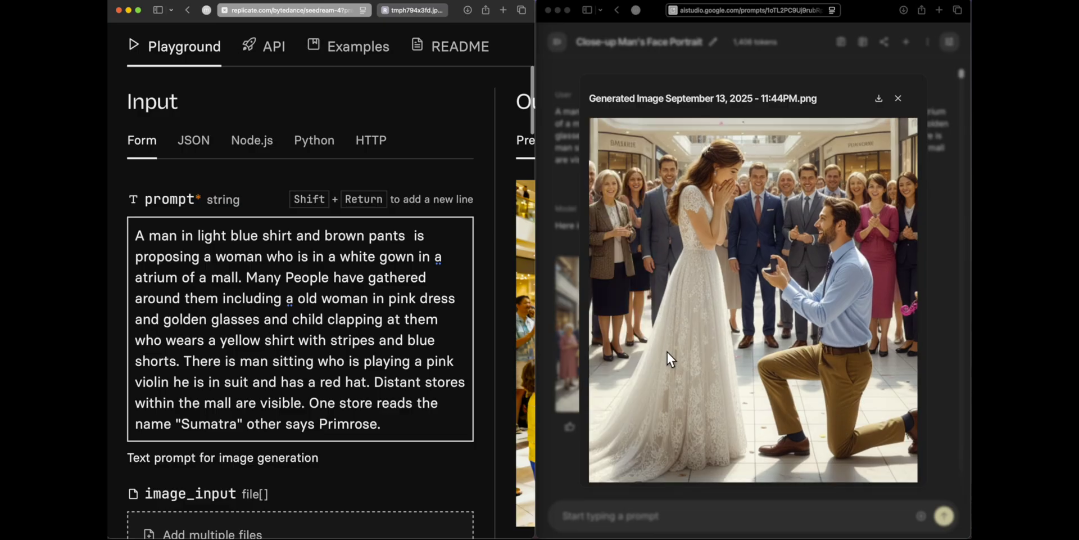
{"action": "scroll", "coordinate": [713, 321], "scroll_direction": "down", "scroll_amount": 1}
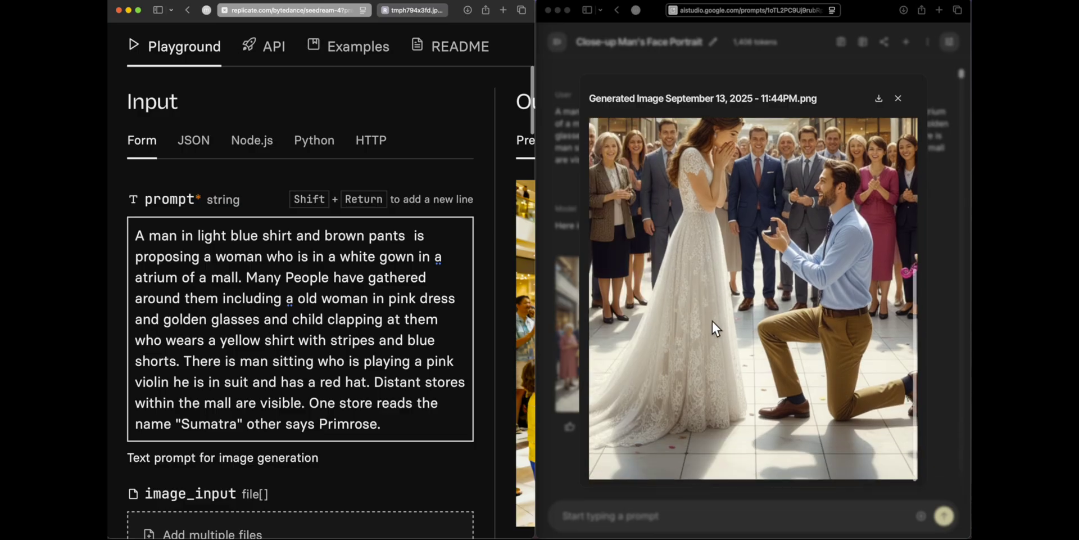
{"action": "scroll", "coordinate": [713, 321], "scroll_direction": "up", "scroll_amount": 3}
{"action": "scroll", "coordinate": [713, 321], "scroll_direction": "left", "scroll_amount": 3}
{"action": "scroll", "coordinate": [713, 321], "scroll_direction": "right", "scroll_amount": 3}
{"action": "scroll", "coordinate": [713, 321], "scroll_direction": "down", "scroll_amount": 3}
{"action": "scroll", "coordinate": [712, 321], "scroll_direction": "left", "scroll_amount": 3}
{"action": "scroll", "coordinate": [713, 321], "scroll_direction": "up", "scroll_amount": 1}
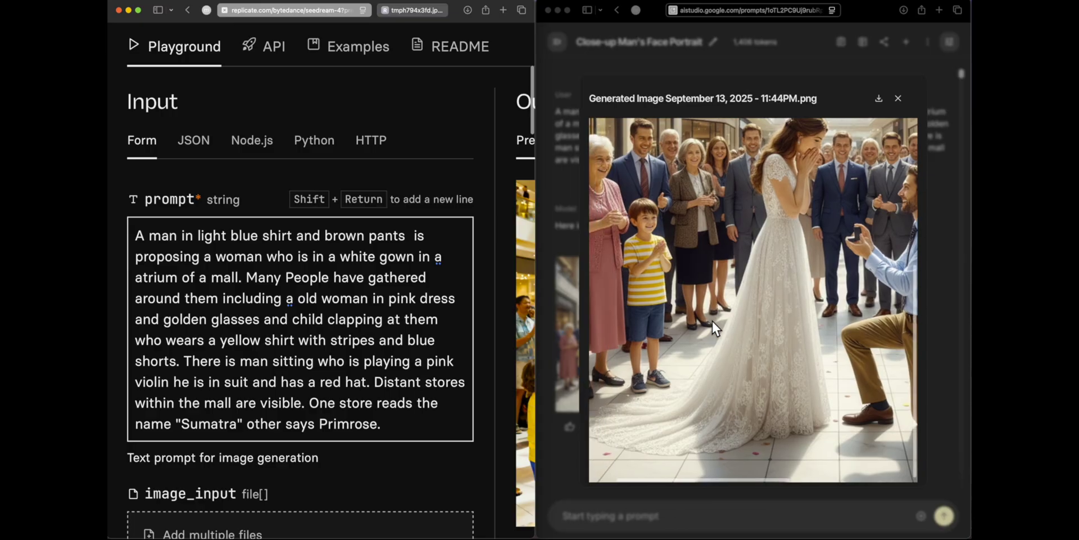
{"action": "scroll", "coordinate": [712, 321], "scroll_direction": "right", "scroll_amount": 2}
{"action": "scroll", "coordinate": [793, 280], "scroll_direction": "left", "scroll_amount": 5}
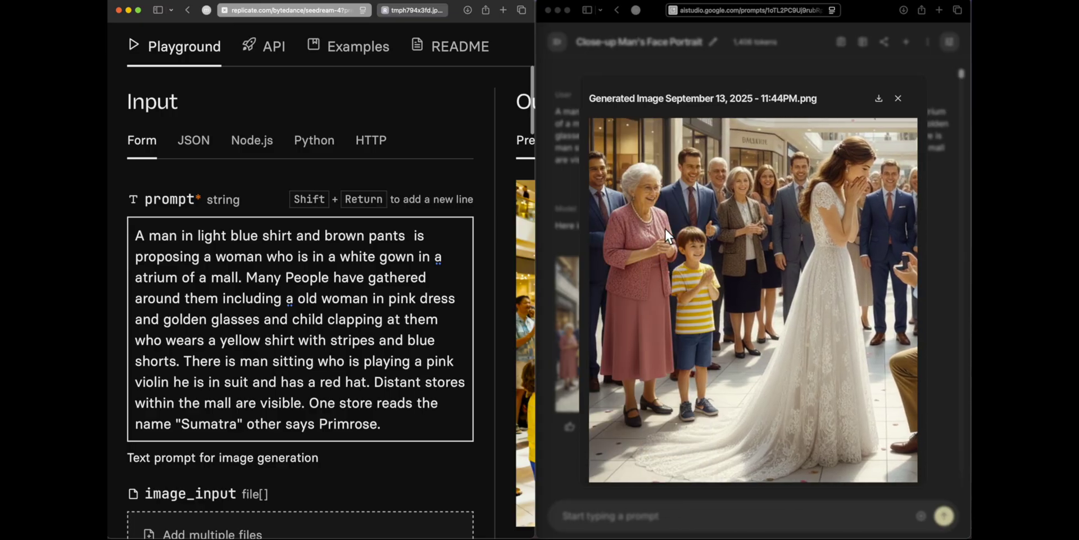
- Examine the old woman's pink dress and glasses and the clapping child's outfit in the AI Studio image
{"action": "left_click", "coordinate": [647, 179]}
{"action": "scroll", "coordinate": [647, 179], "scroll_direction": "up", "scroll_amount": 5}
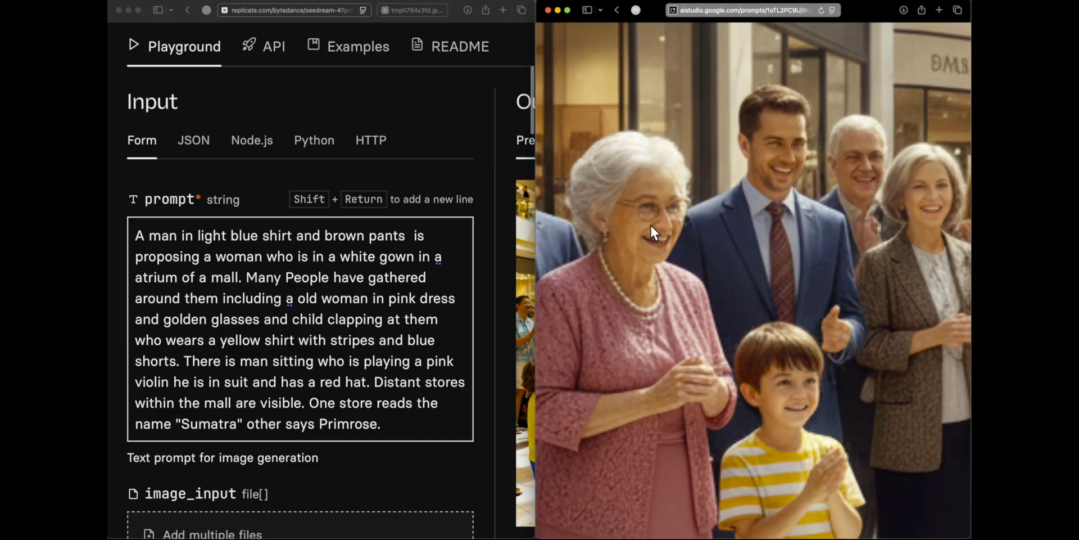
{"action": "left_click", "coordinate": [656, 245]}
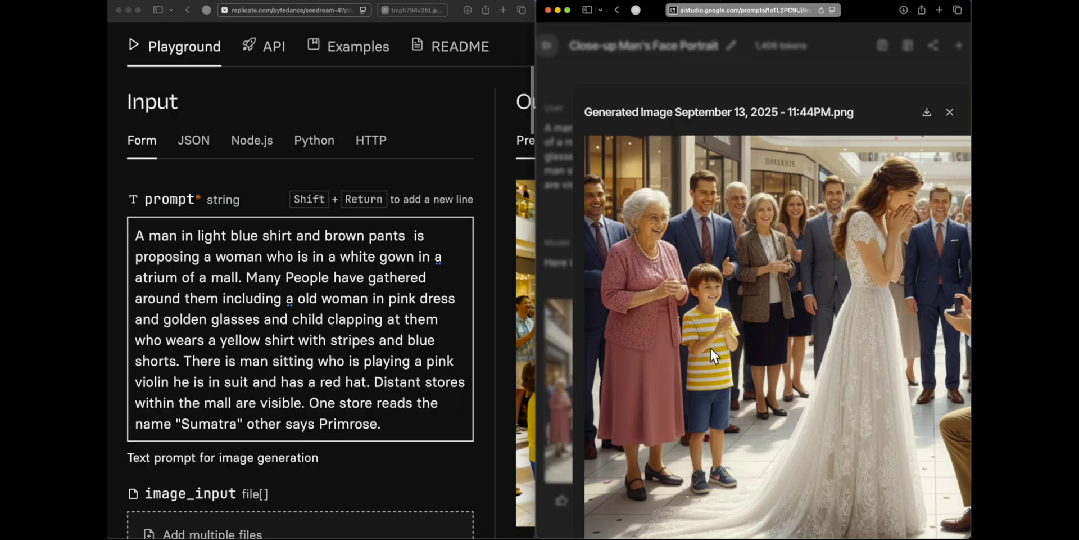
- Examine the seated musician's pink violin, playing posture, suit and hat in the AI Studio image
{"action": "scroll", "coordinate": [700, 428], "scroll_direction": "right", "scroll_amount": 10}
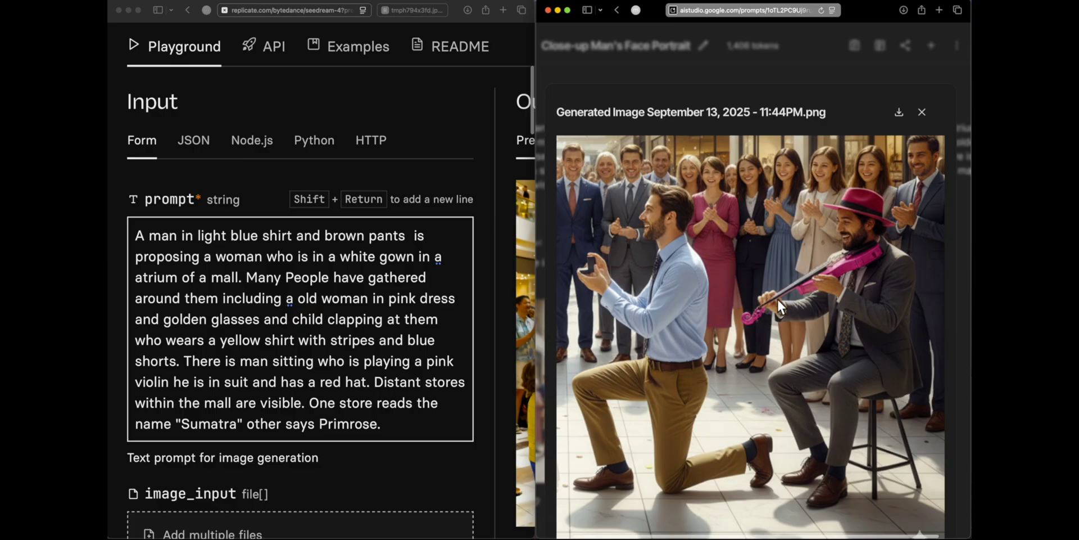
{"action": "scroll", "coordinate": [780, 306], "scroll_direction": "up", "scroll_amount": 4}
{"action": "scroll", "coordinate": [808, 302], "scroll_direction": "up", "scroll_amount": 5}
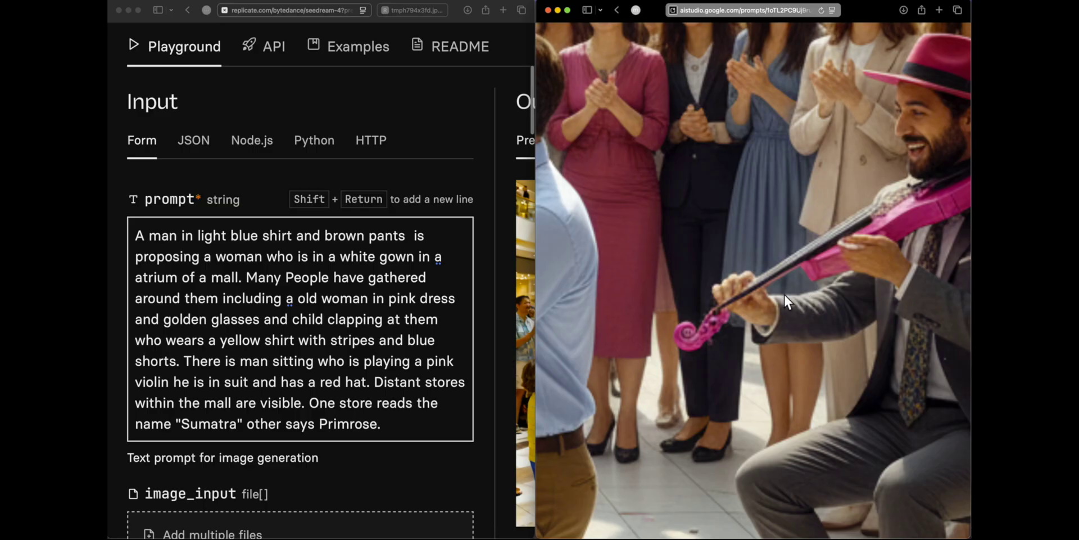
{"action": "scroll", "coordinate": [634, 319], "scroll_direction": "up", "scroll_amount": 3}
{"action": "scroll", "coordinate": [634, 319], "scroll_direction": "right", "scroll_amount": 4}
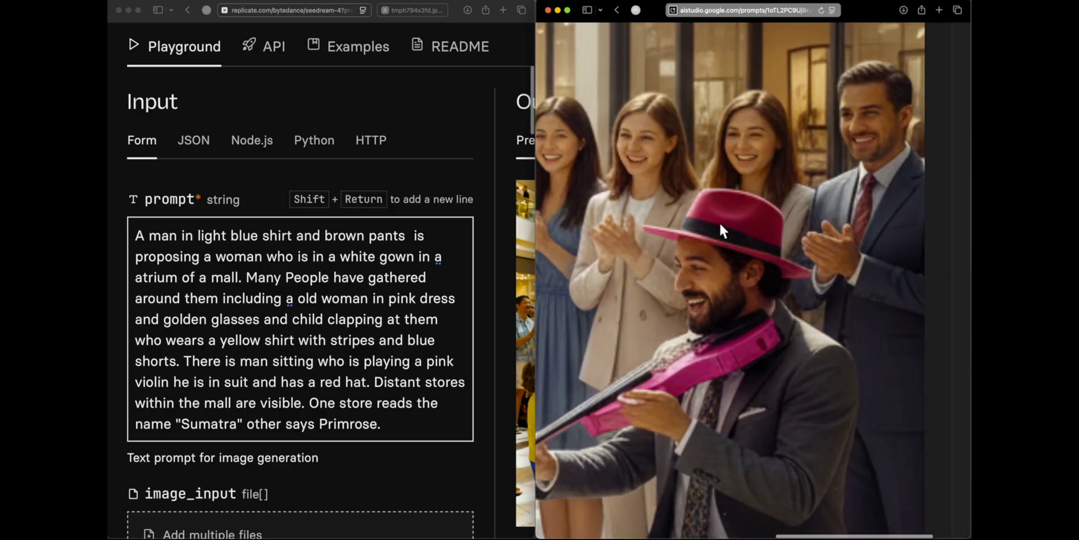
{"action": "scroll", "coordinate": [727, 240], "scroll_direction": "down", "scroll_amount": 3}
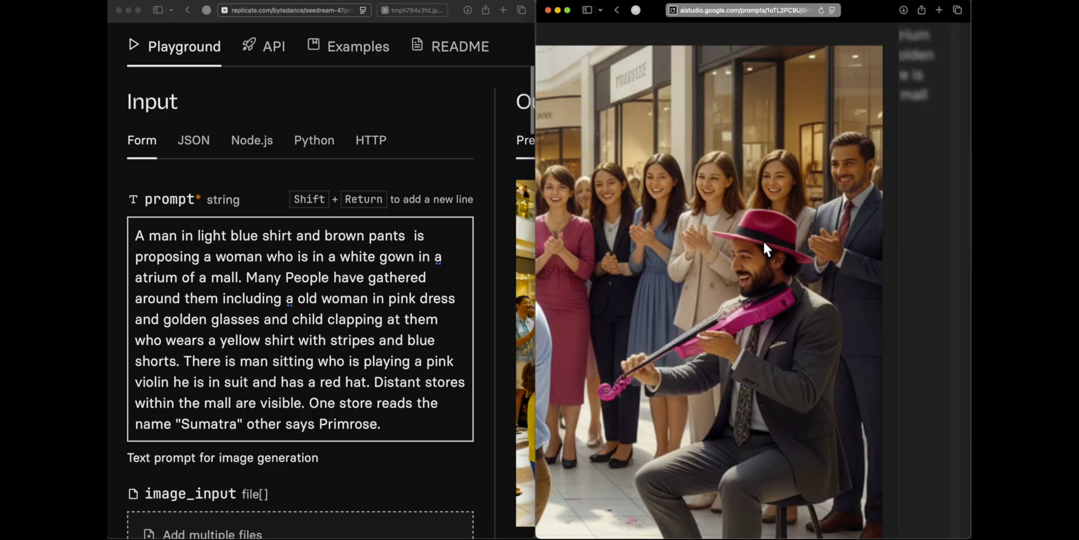
{"action": "scroll", "coordinate": [780, 251], "scroll_direction": "down", "scroll_amount": 3}
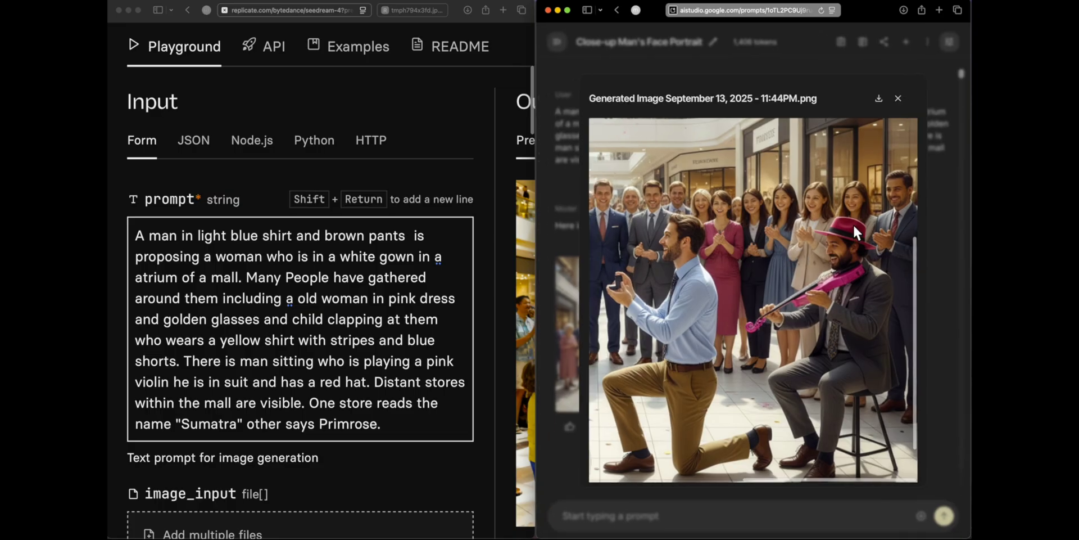
{"action": "scroll", "coordinate": [850, 233], "scroll_direction": "up", "scroll_amount": 3}
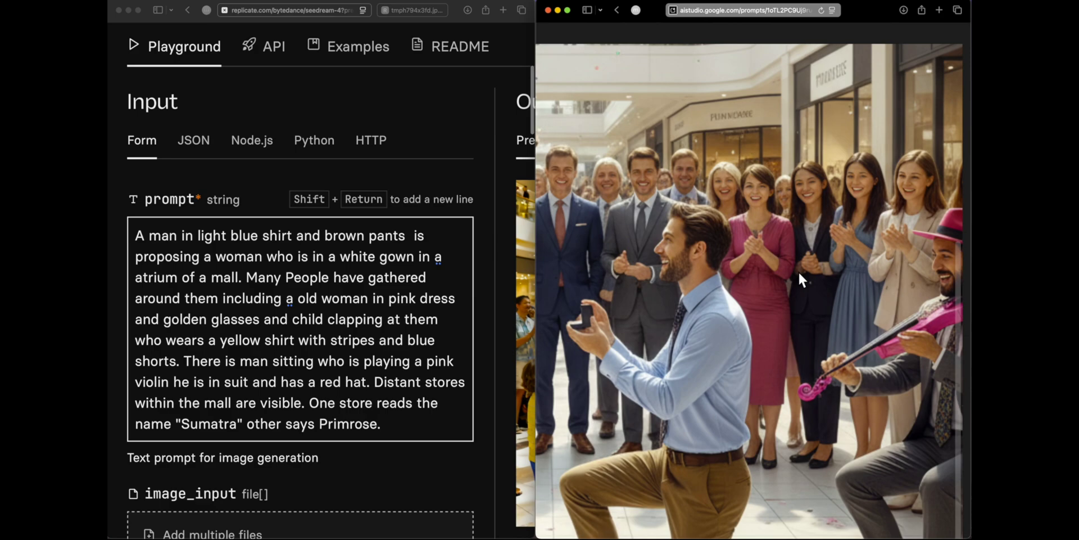
- Inspect the "Sumatra" and "Primrose" store signs in the AI Studio image, and close the full-size view
{"action": "scroll", "coordinate": [798, 271], "scroll_direction": "down", "scroll_amount": 3}
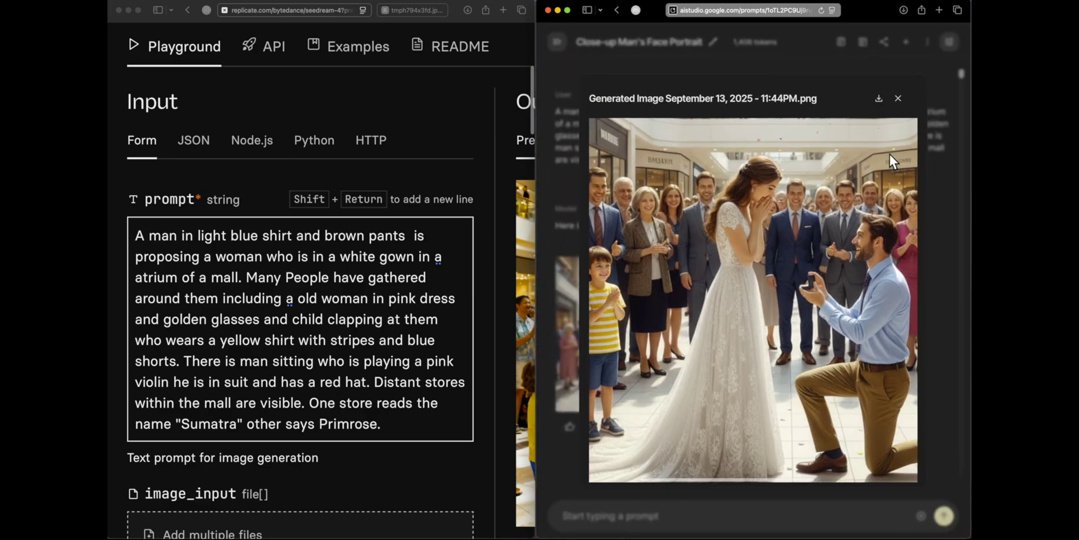
{"action": "scroll", "coordinate": [605, 126], "scroll_direction": "up", "scroll_amount": 5}
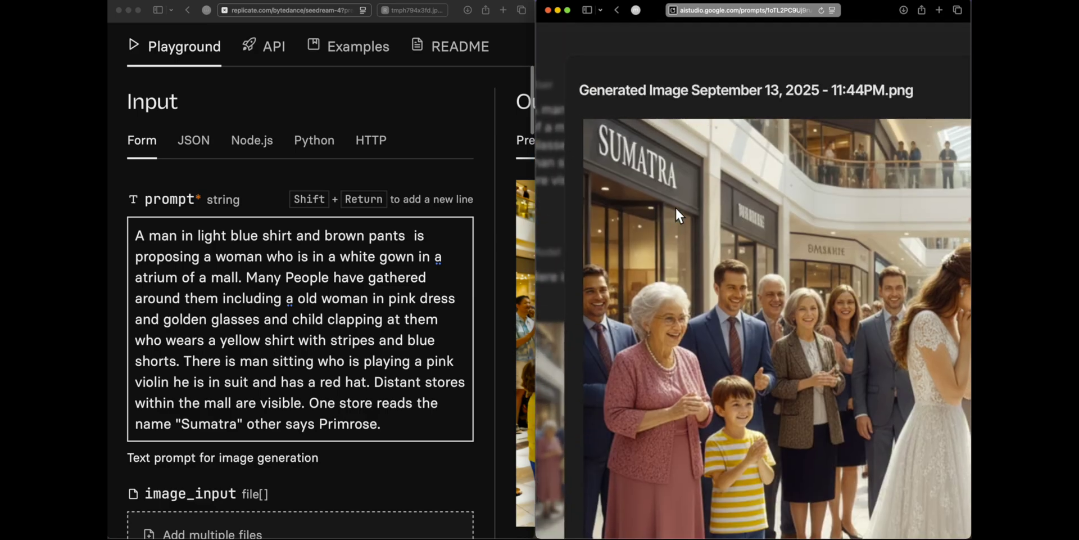
{"action": "scroll", "coordinate": [676, 207], "scroll_direction": "down", "scroll_amount": 2}
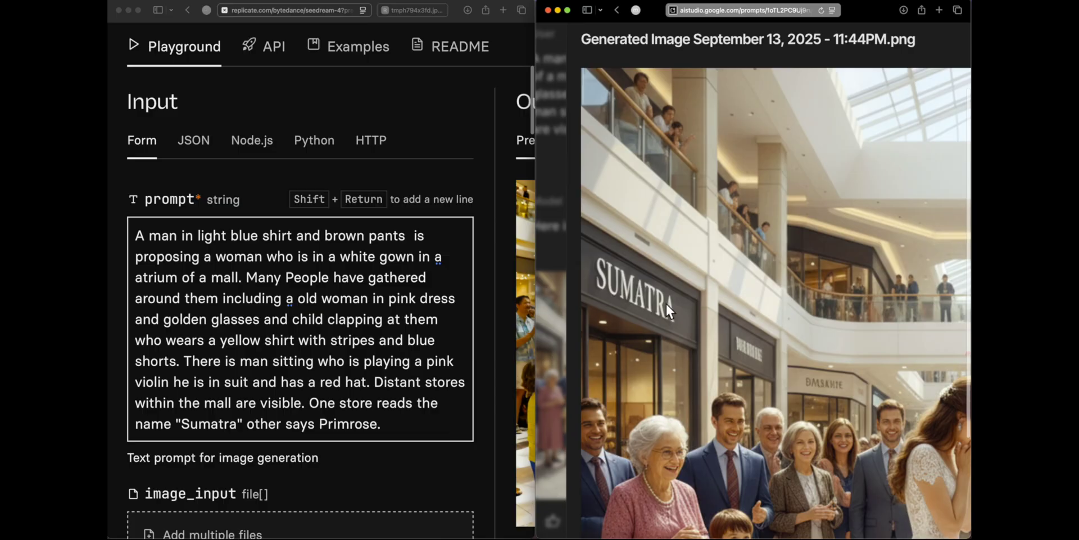
{"action": "scroll", "coordinate": [751, 336], "scroll_direction": "up", "scroll_amount": 5}
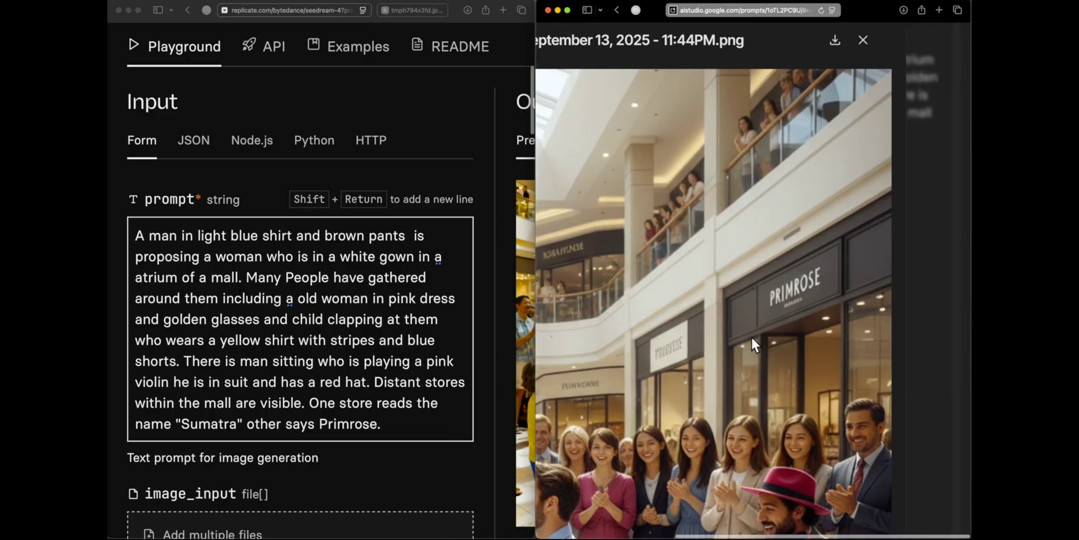
{"action": "scroll", "coordinate": [822, 293], "scroll_direction": "up", "scroll_amount": 3}
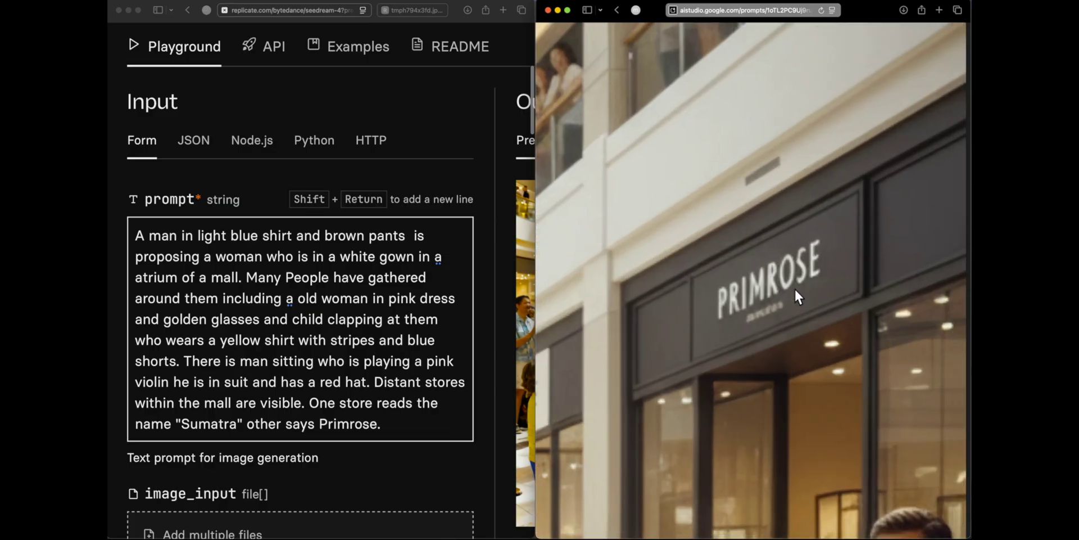
{"action": "scroll", "coordinate": [705, 307], "scroll_direction": "down", "scroll_amount": 8}
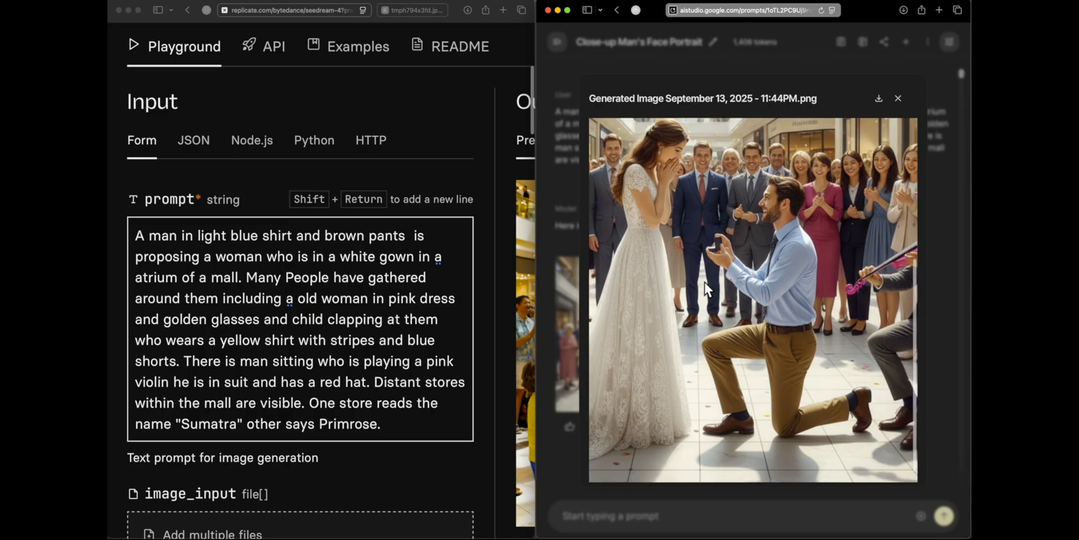
{"action": "scroll", "coordinate": [704, 284], "scroll_direction": "right", "scroll_amount": 5}
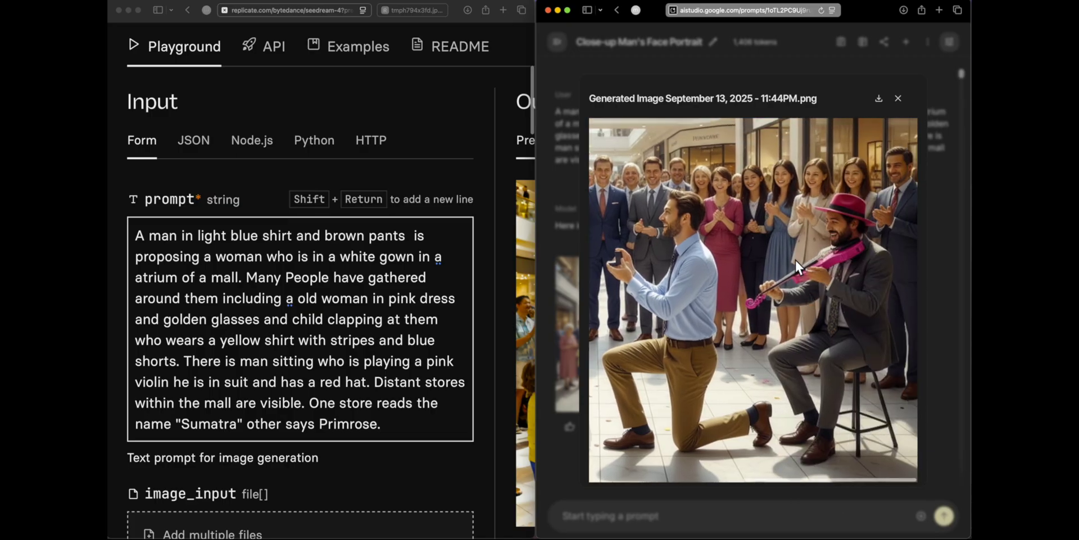
{"action": "key", "text": "Escape"}
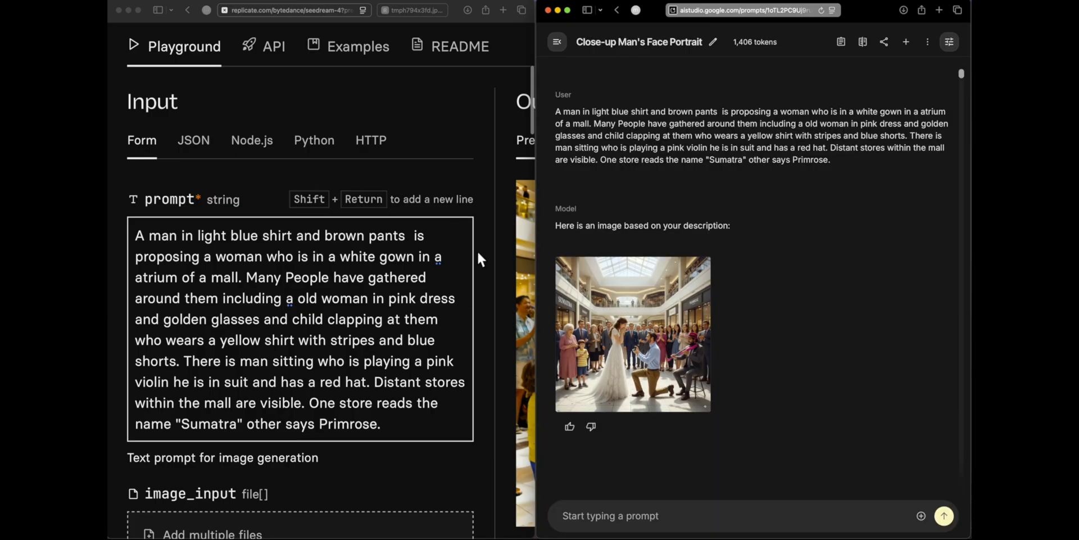
- Open the Seedream proposal image at full size and enlarge the area around the couple and the "Sumatra" store
{"action": "scroll", "coordinate": [477, 251], "scroll_direction": "right", "scroll_amount": 5}
{"action": "left_click", "coordinate": [302, 270]}
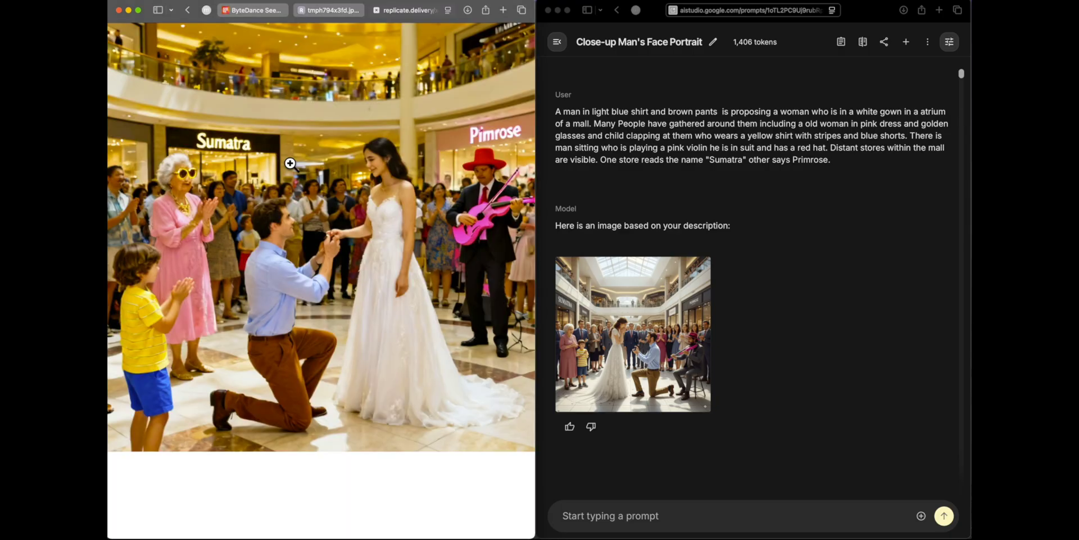
{"action": "left_click", "coordinate": [290, 163]}
- Reopen the AI Studio proposal image at full size and compare the couple's faces and clothing with the Seedream version
{"action": "left_click", "coordinate": [630, 323]}
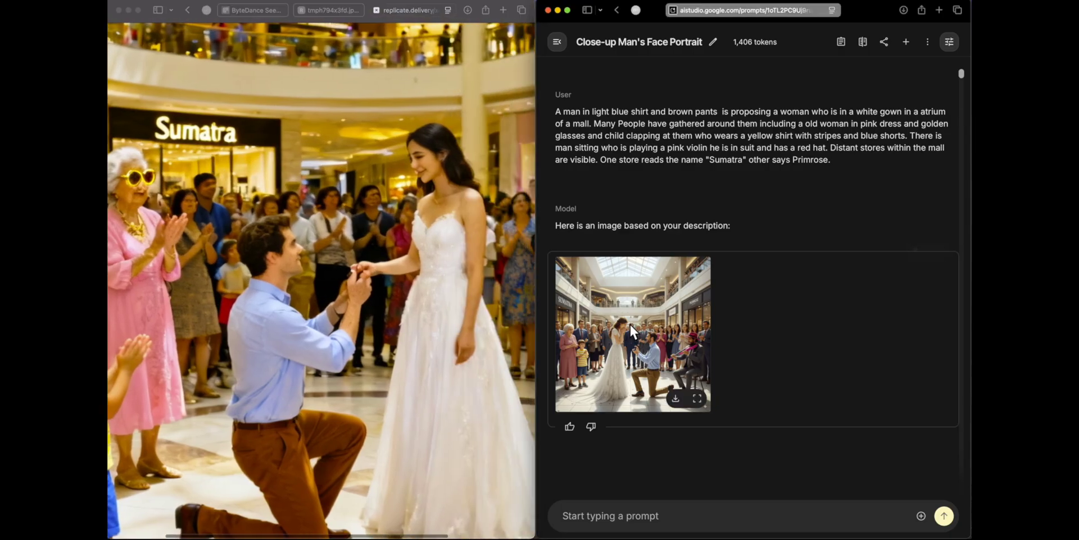
{"action": "left_click", "coordinate": [697, 399]}
{"action": "scroll", "coordinate": [654, 305], "scroll_direction": "down", "scroll_amount": 5}
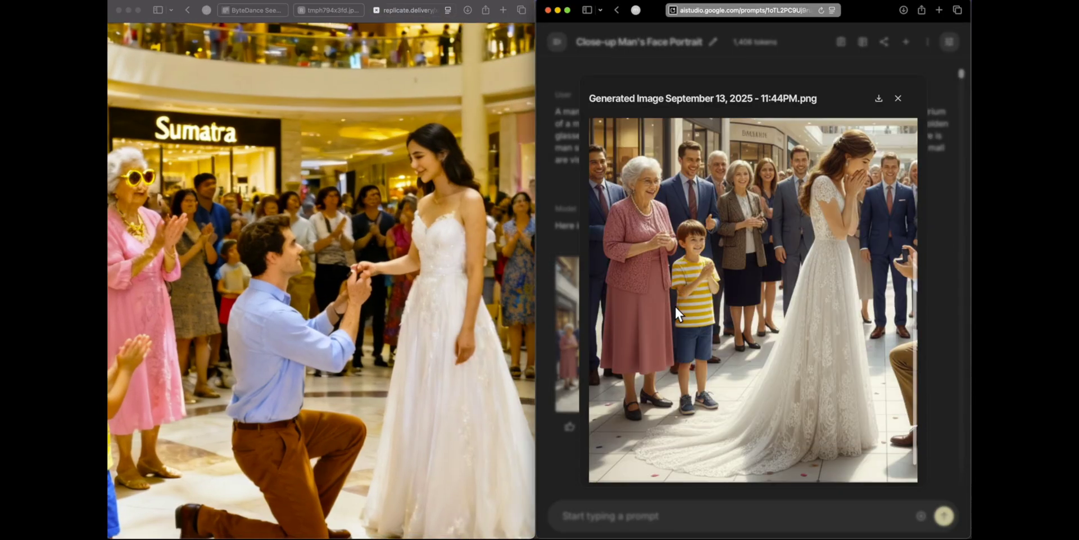
{"action": "scroll", "coordinate": [674, 305], "scroll_direction": "right", "scroll_amount": 5}
{"action": "left_click", "coordinate": [422, 186]}
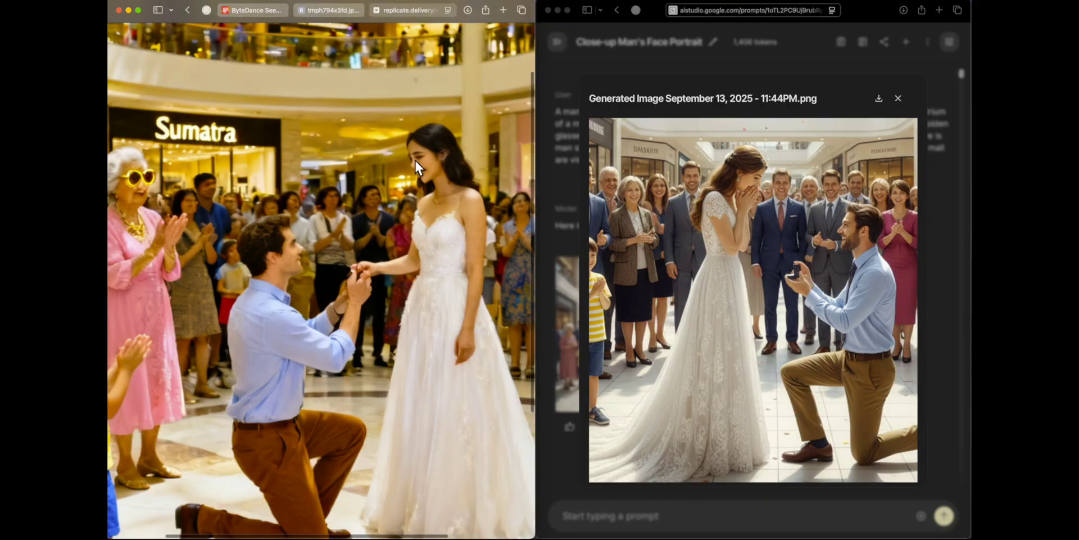
{"action": "scroll", "coordinate": [415, 161], "scroll_direction": "up", "scroll_amount": 3}
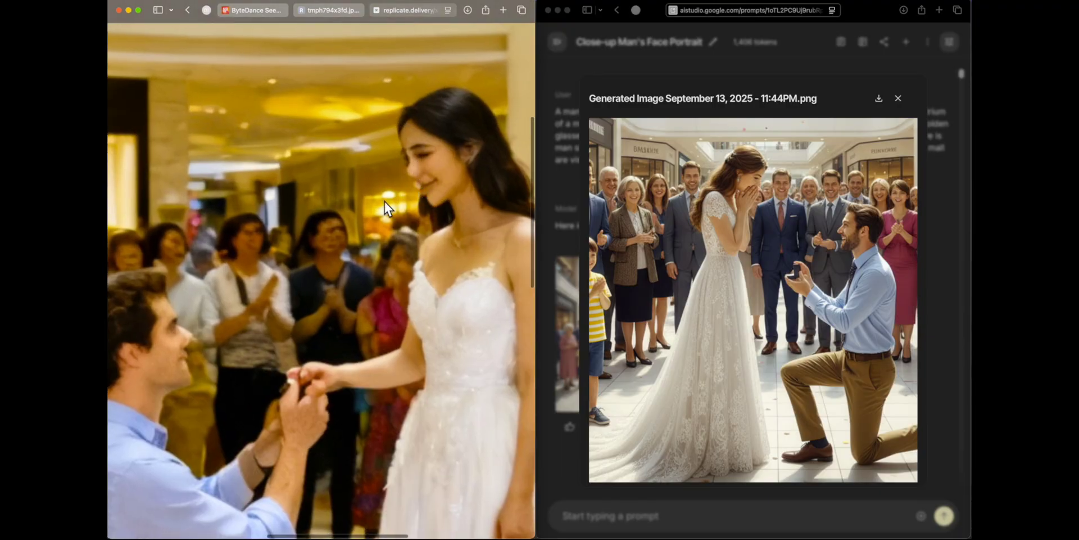
- Examine the clapping crowd, the old woman's pink dress and golden glasses, and the child's yellow shirt and blue shorts in the Seedream image
{"action": "scroll", "coordinate": [255, 249], "scroll_direction": "left", "scroll_amount": 6}
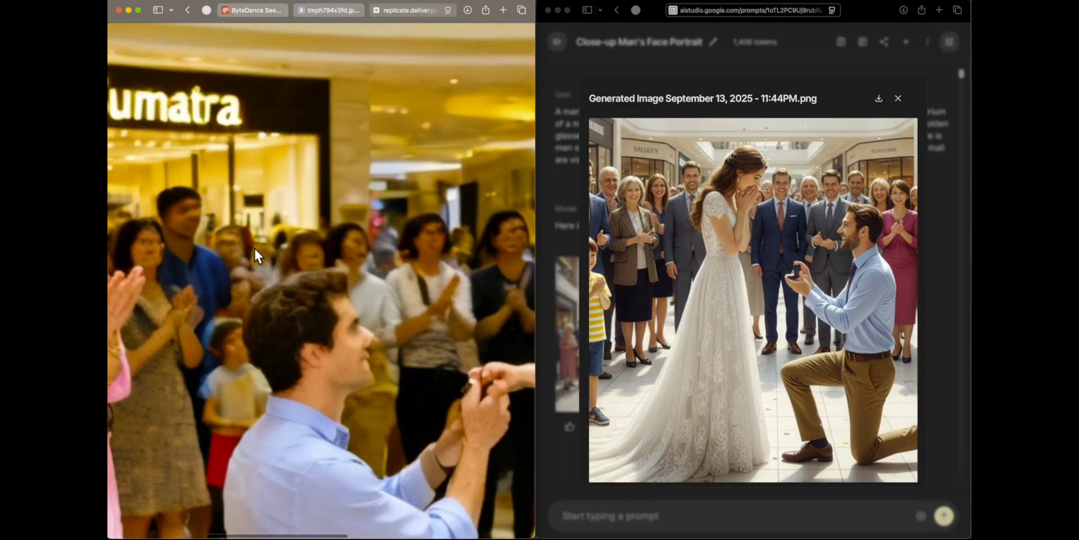
{"action": "scroll", "coordinate": [275, 221], "scroll_direction": "down", "scroll_amount": 1}
{"action": "scroll", "coordinate": [275, 221], "scroll_direction": "left", "scroll_amount": 2}
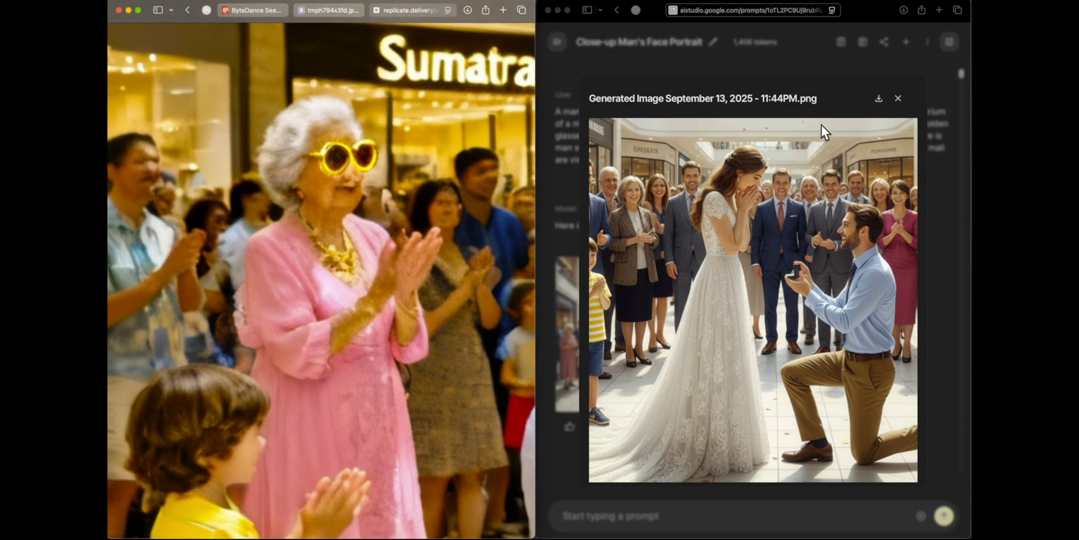
{"action": "left_click", "coordinate": [906, 95]}
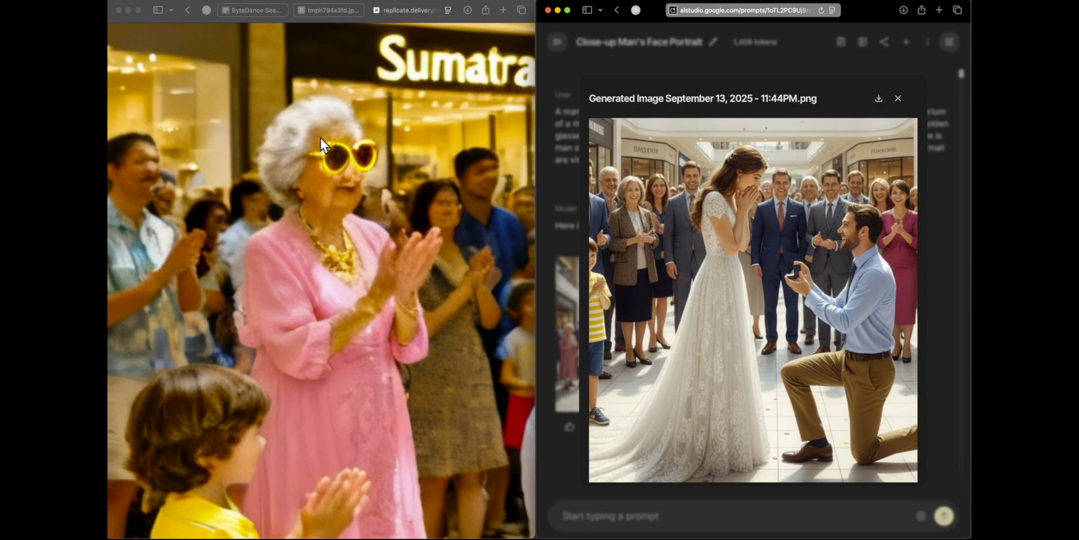
{"action": "left_click", "coordinate": [332, 179]}
{"action": "scroll", "coordinate": [327, 230], "scroll_direction": "down", "scroll_amount": 5}
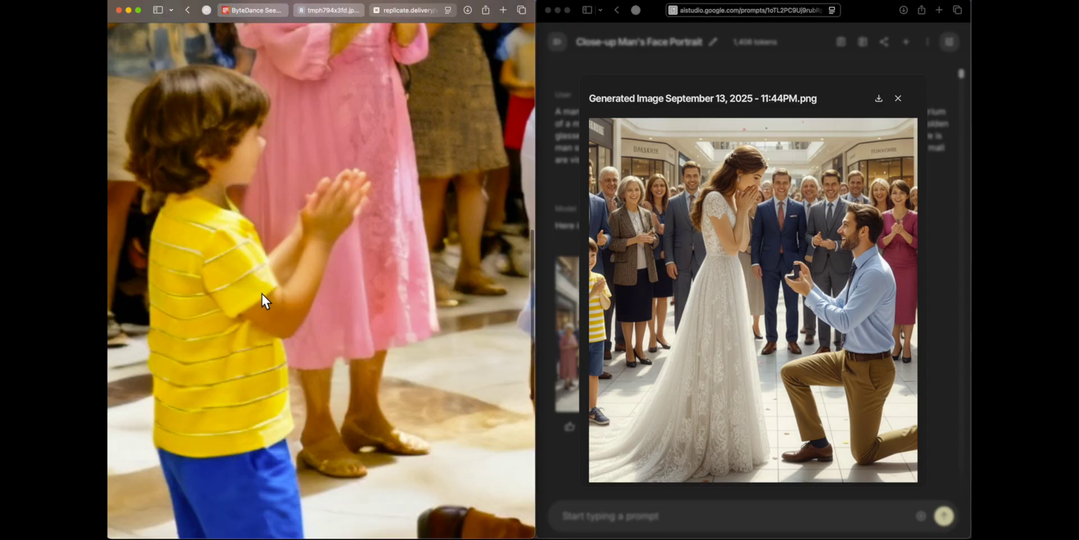
{"action": "scroll", "coordinate": [235, 396], "scroll_direction": "down", "scroll_amount": 4}
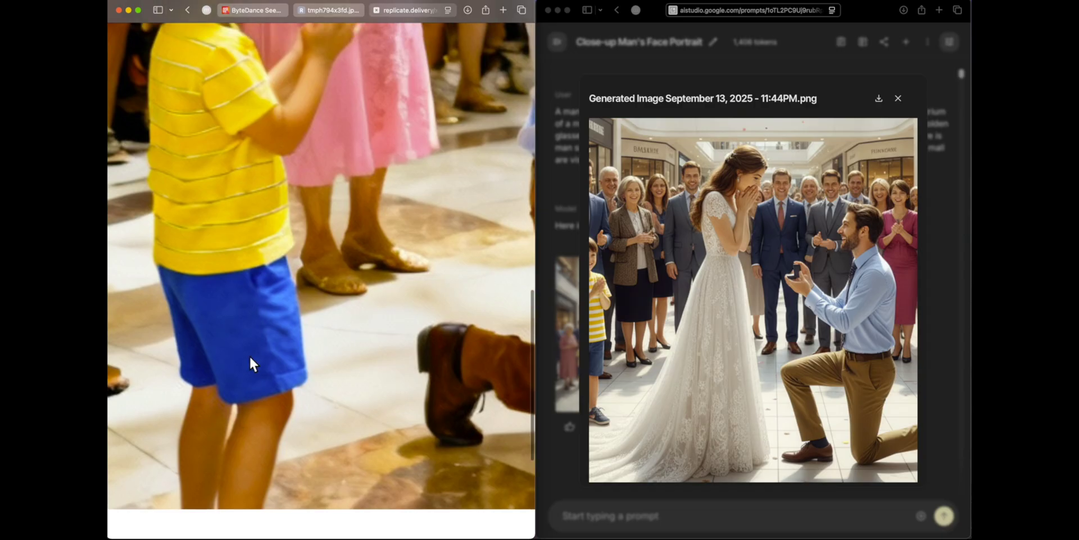
{"action": "scroll", "coordinate": [250, 355], "scroll_direction": "up", "scroll_amount": 10}
{"action": "left_click", "coordinate": [251, 352]}
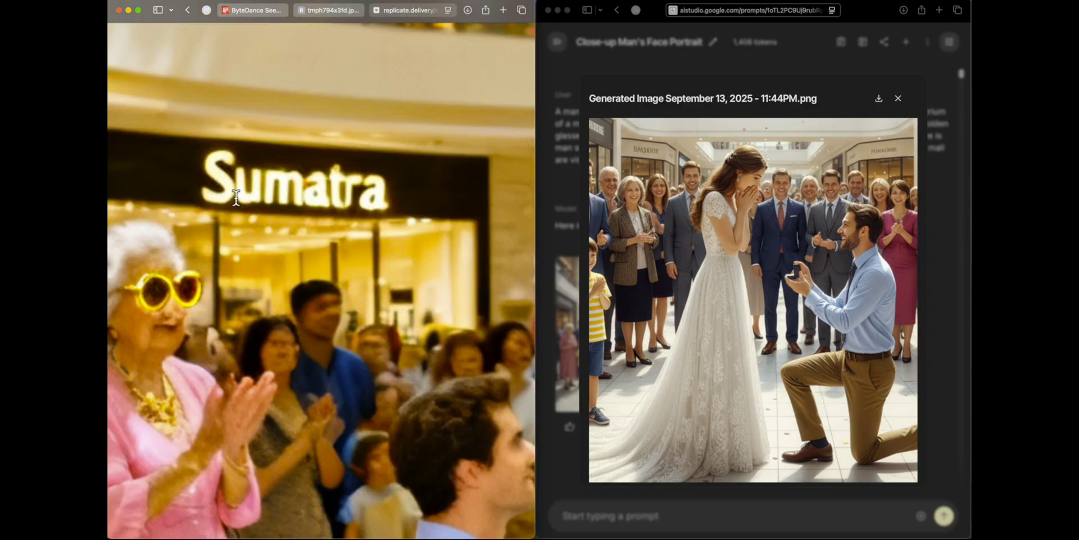
- Compare the lettering of the "Sumatra" store sign in the Seedream image with the same sign in the AI Studio image
{"action": "left_click_drag", "start_coordinate": [207, 173], "coordinate": [369, 188]}
{"action": "double_click", "coordinate": [336, 240]}
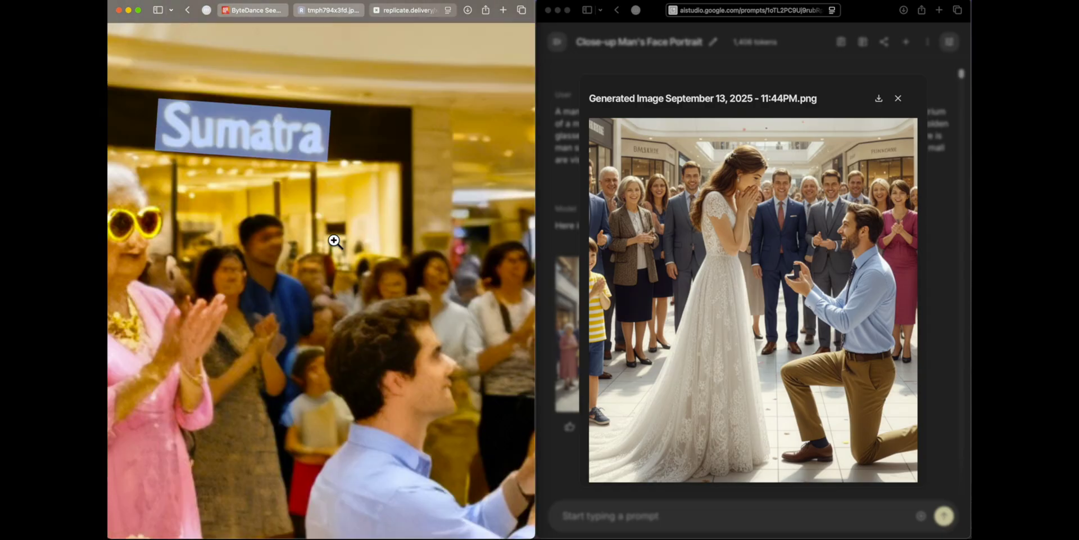
{"action": "double_click", "coordinate": [318, 233]}
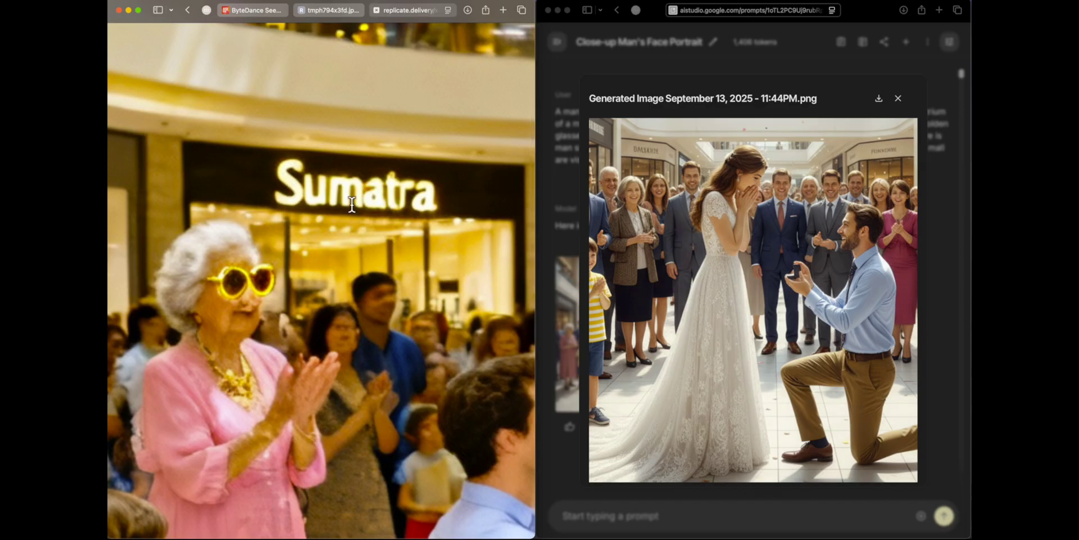
{"action": "left_click", "coordinate": [741, 242]}
{"action": "scroll", "coordinate": [741, 242], "scroll_direction": "up", "scroll_amount": 5}
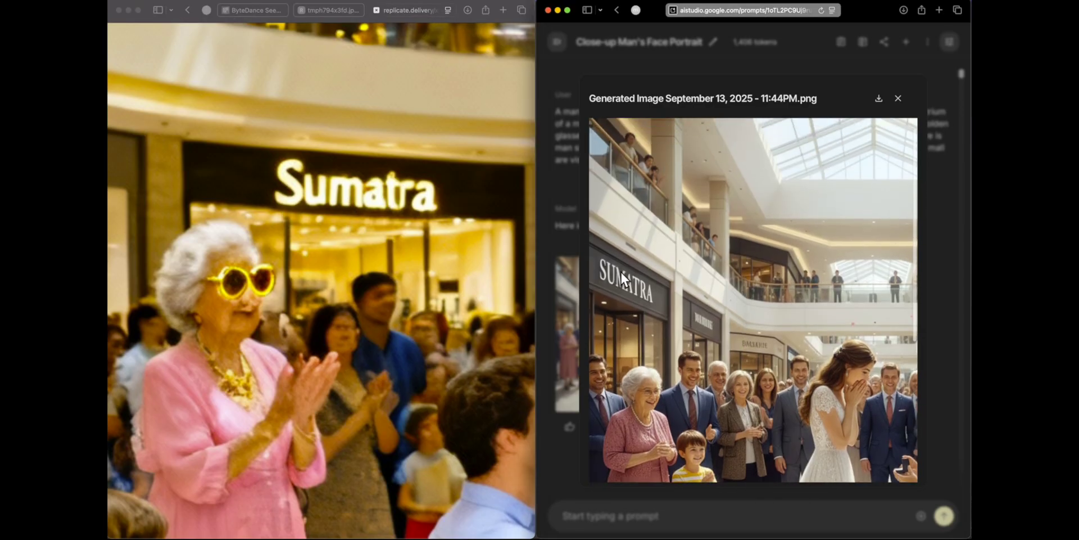
{"action": "scroll", "coordinate": [620, 271], "scroll_direction": "up", "scroll_amount": 5}
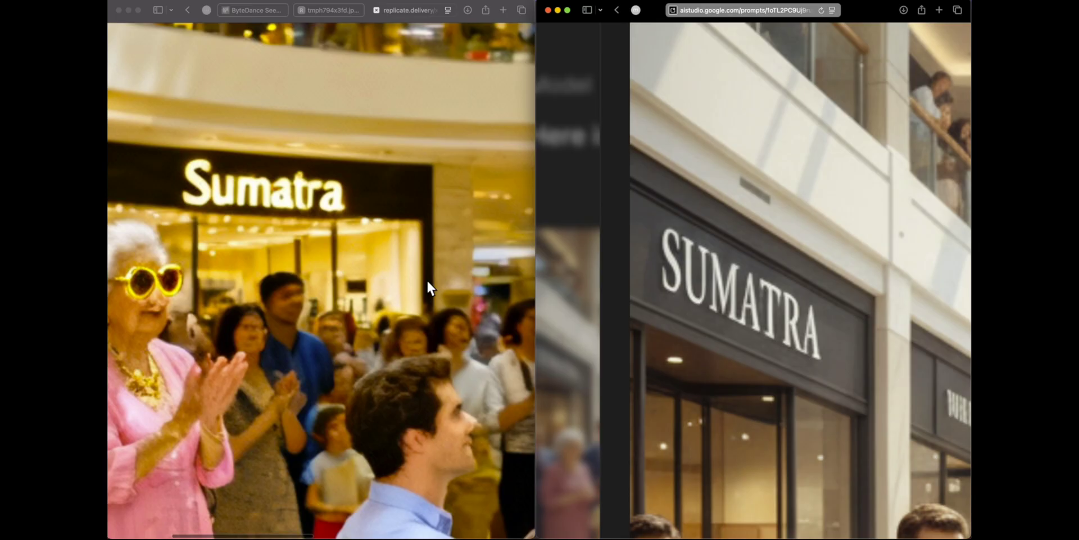
{"action": "left_click", "coordinate": [427, 279]}
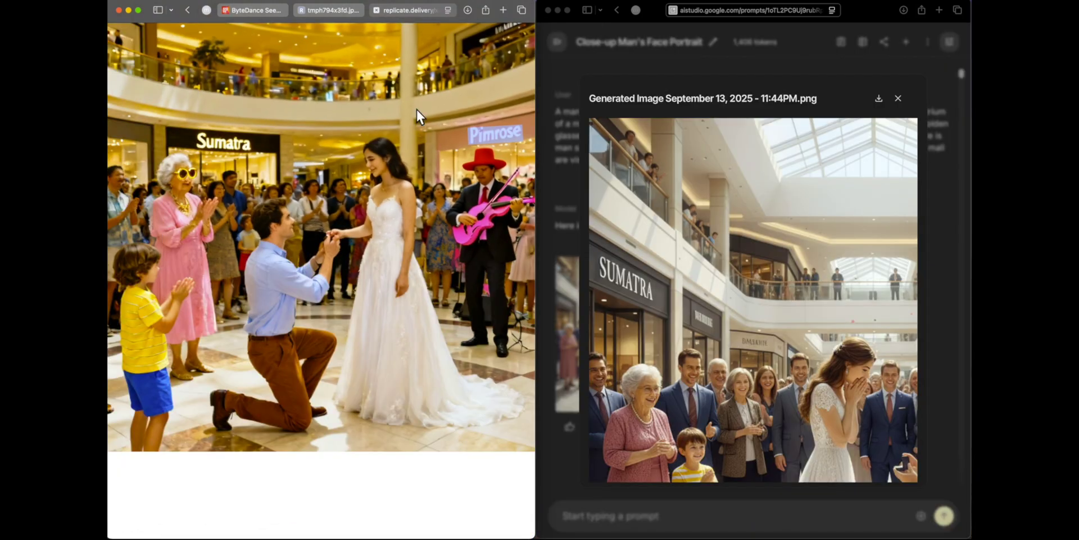
- Return to the Seedream page on Replicate, set the image size to 4K and run the proposal prompt again
{"action": "left_click", "coordinate": [376, 9]}
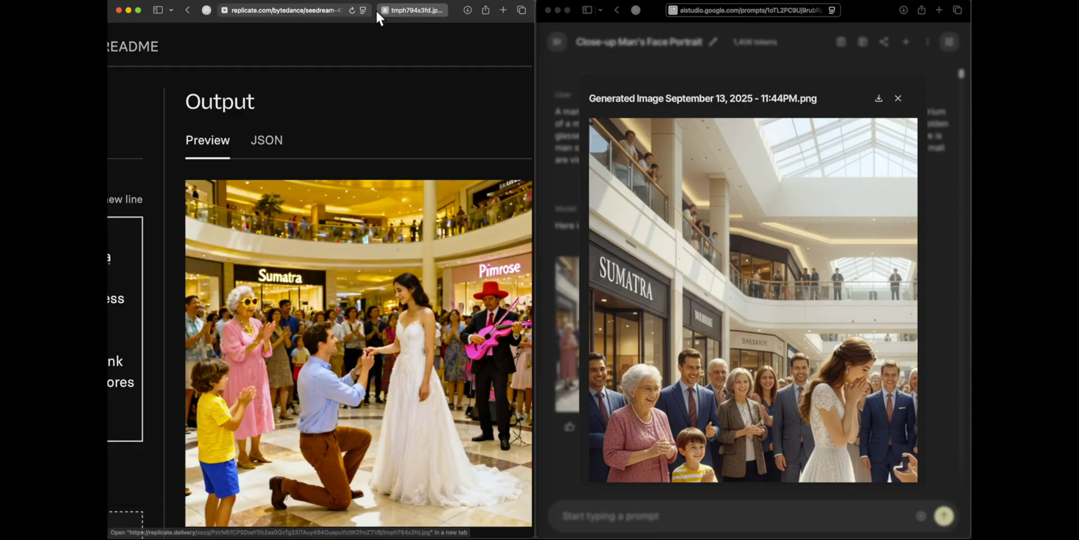
{"action": "scroll", "coordinate": [300, 279], "scroll_direction": "left", "scroll_amount": 6}
{"action": "scroll", "coordinate": [299, 279], "scroll_direction": "down", "scroll_amount": 5}
{"action": "left_click", "coordinate": [169, 405]}
{"action": "left_click", "coordinate": [169, 437]}
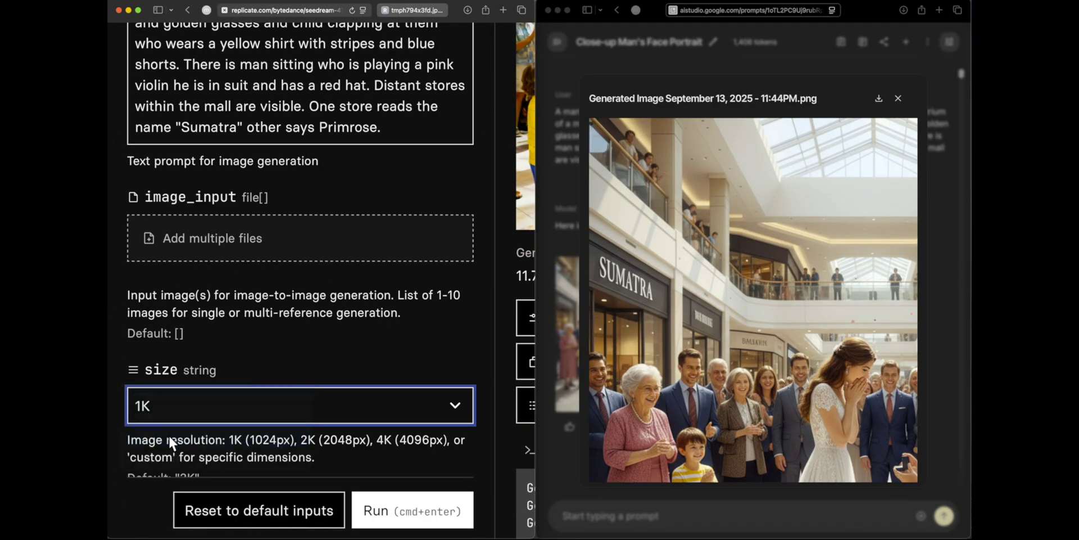
{"action": "scroll", "coordinate": [218, 437], "scroll_direction": "down", "scroll_amount": 2}
{"action": "right_click", "coordinate": [214, 430]}
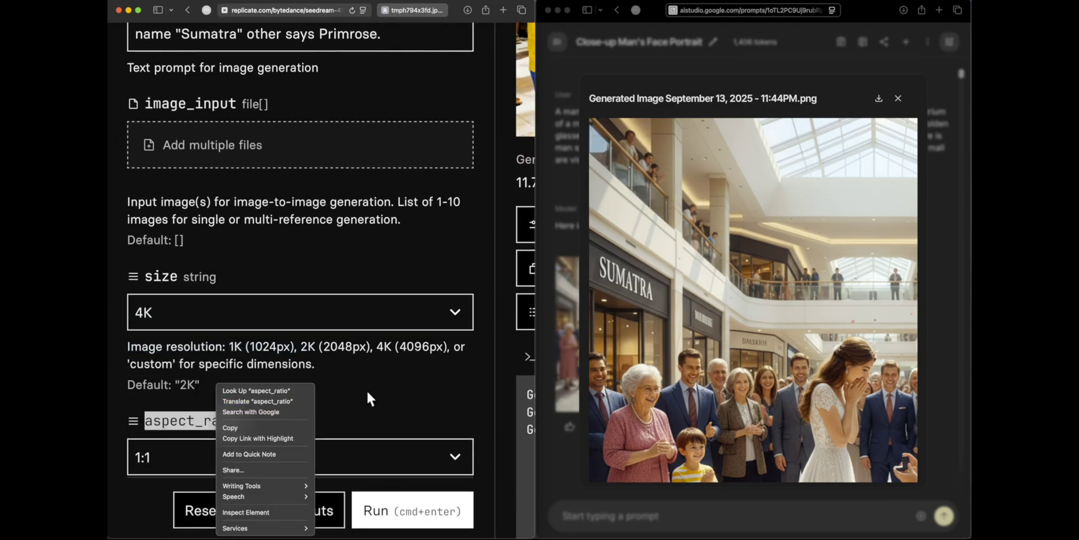
{"action": "left_click", "coordinate": [388, 506]}
{"action": "left_click", "coordinate": [385, 506]}
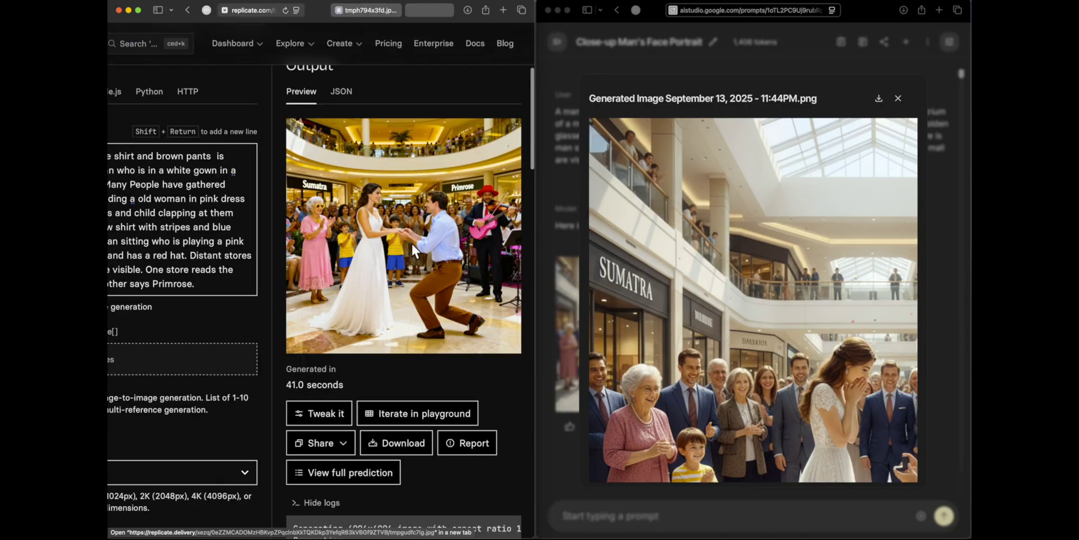
- Open the 4K Seedream result at full size and inspect its "Sumatra" and "Primrose" signs and the musician in the red hat
{"action": "left_click", "coordinate": [412, 244]}
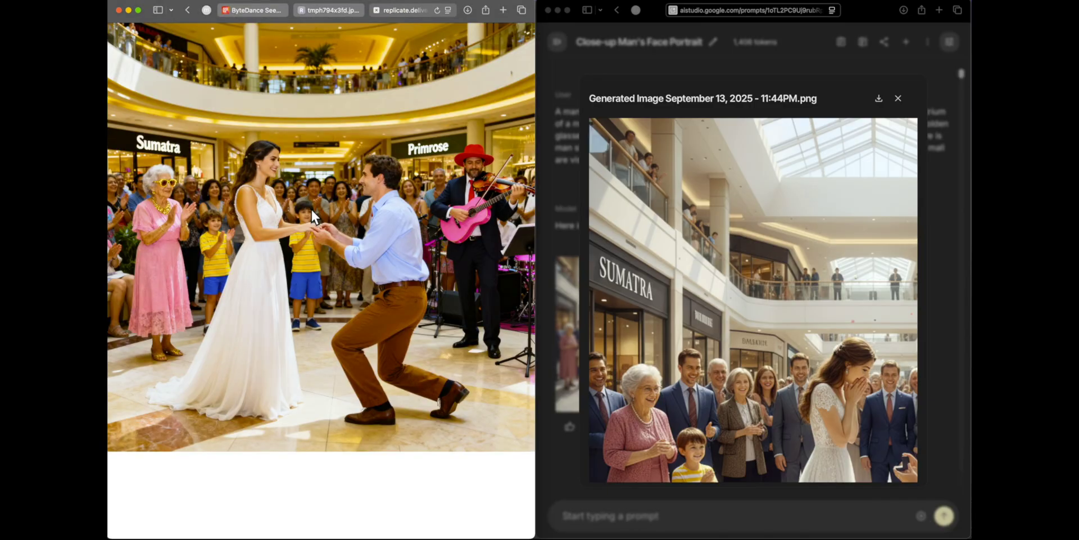
{"action": "left_click", "coordinate": [259, 187]}
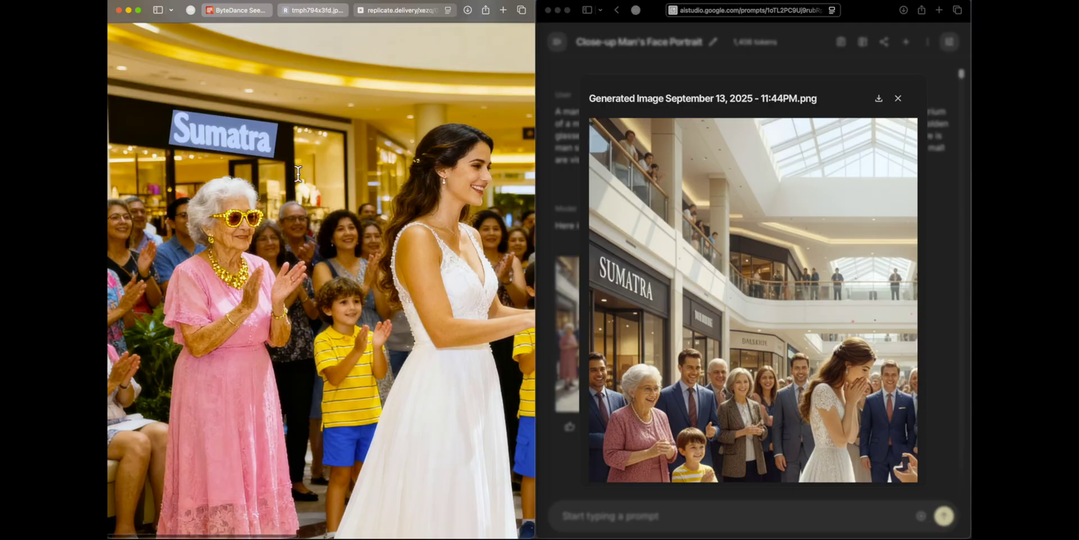
{"action": "scroll", "coordinate": [301, 185], "scroll_direction": "right", "scroll_amount": 5}
{"action": "scroll", "coordinate": [301, 186], "scroll_direction": "right", "scroll_amount": 6}
{"action": "double_click", "coordinate": [381, 139]}
{"action": "scroll", "coordinate": [407, 284], "scroll_direction": "up", "scroll_amount": 3}
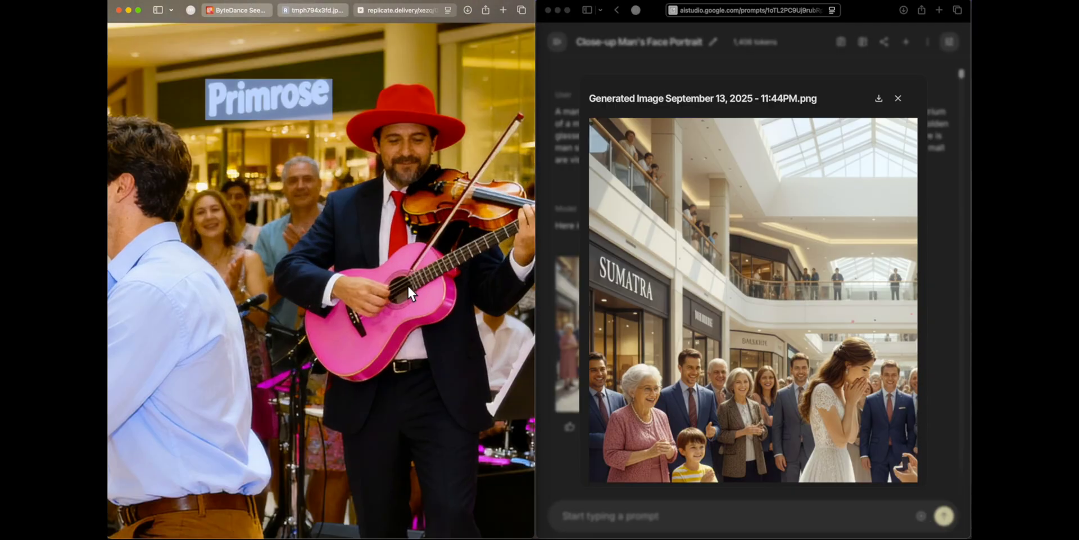
{"action": "scroll", "coordinate": [431, 339], "scroll_direction": "right", "scroll_amount": 1}
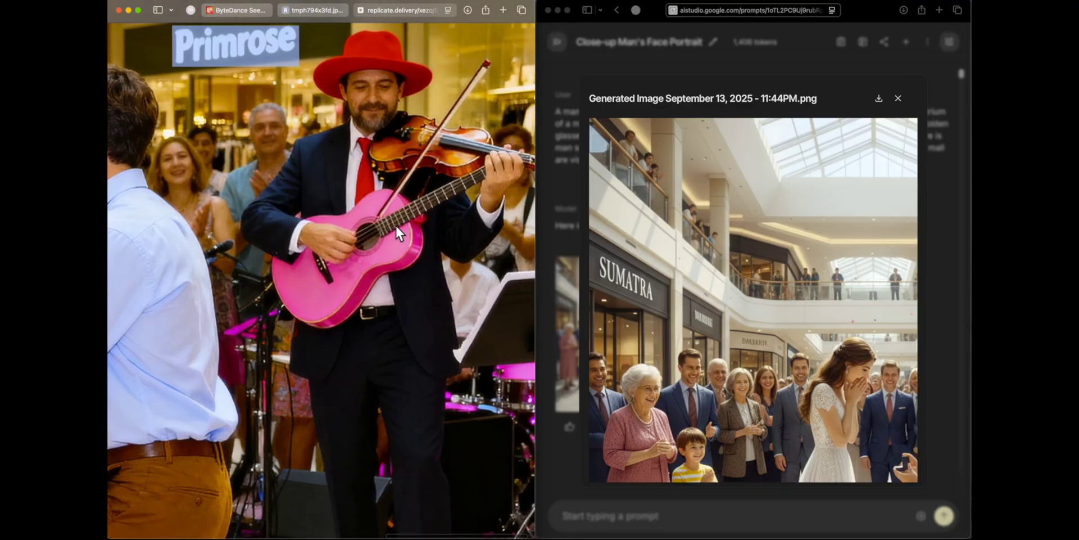
- Close the full-size AI Studio image to show the prompt, and check the 4K Seedream image's old woman, children and couple against it
{"action": "left_click", "coordinate": [258, 13]}
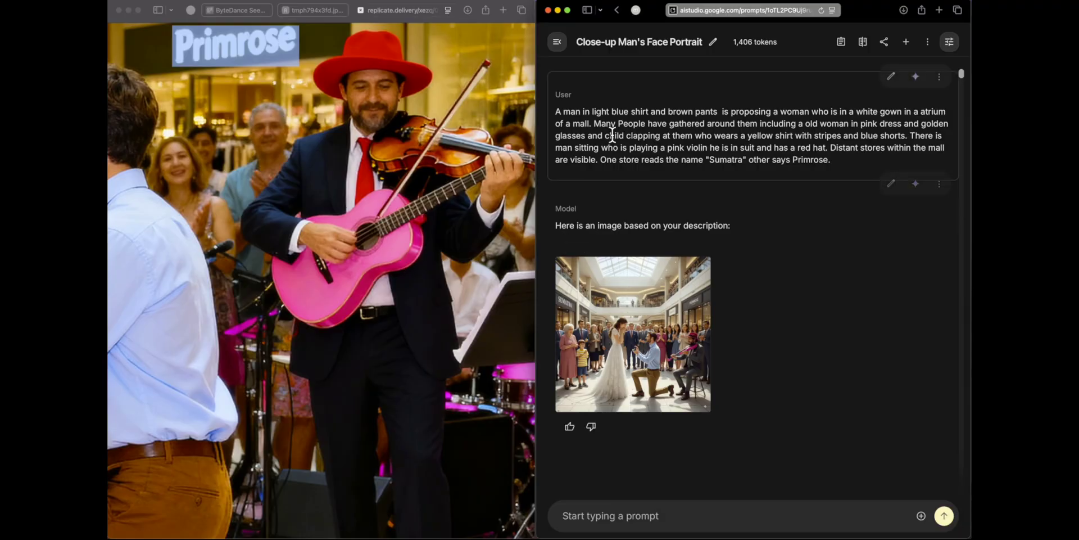
{"action": "left_click", "coordinate": [371, 199]}
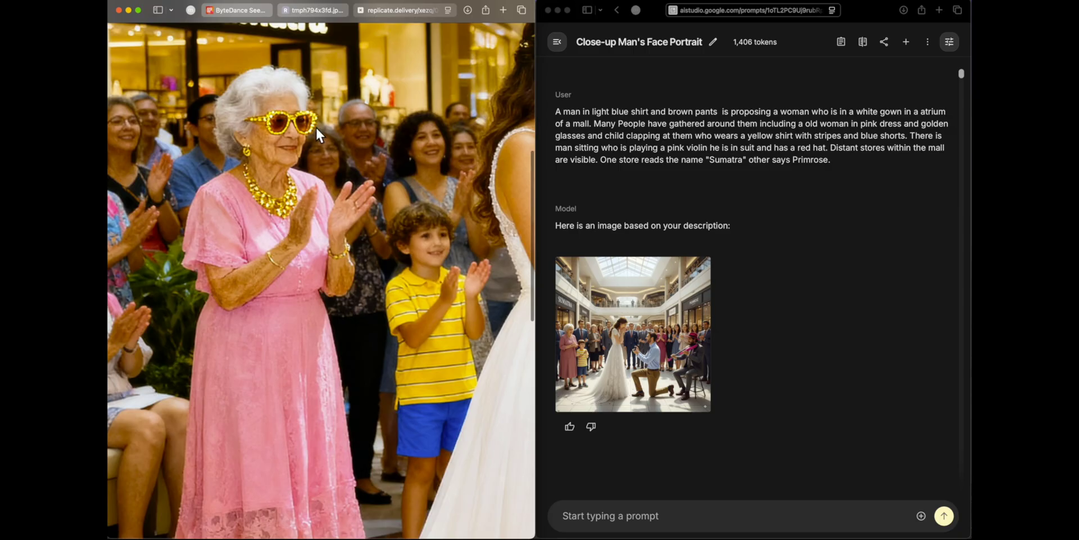
{"action": "left_click", "coordinate": [282, 156]}
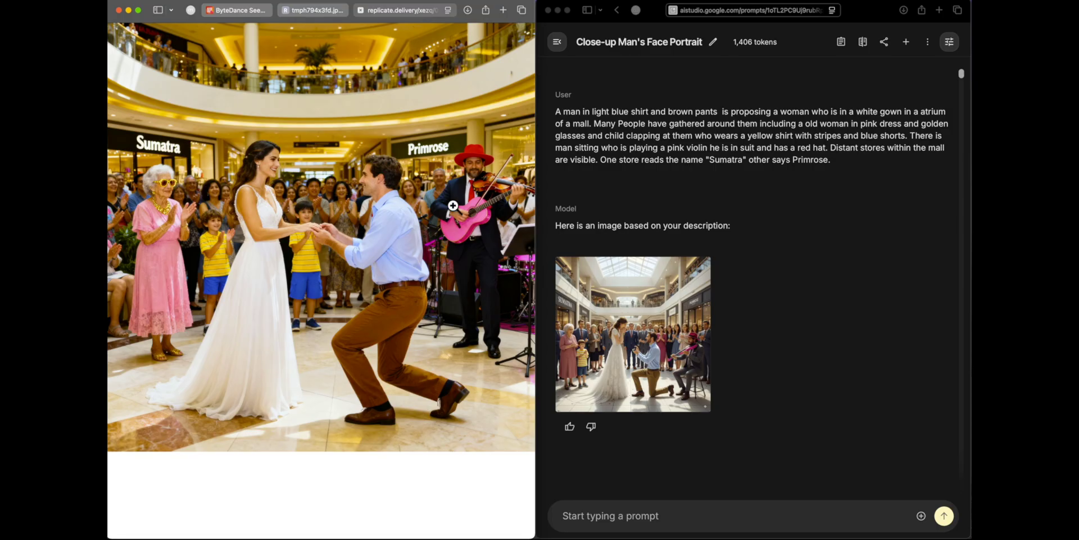
{"action": "left_click", "coordinate": [231, 247]}
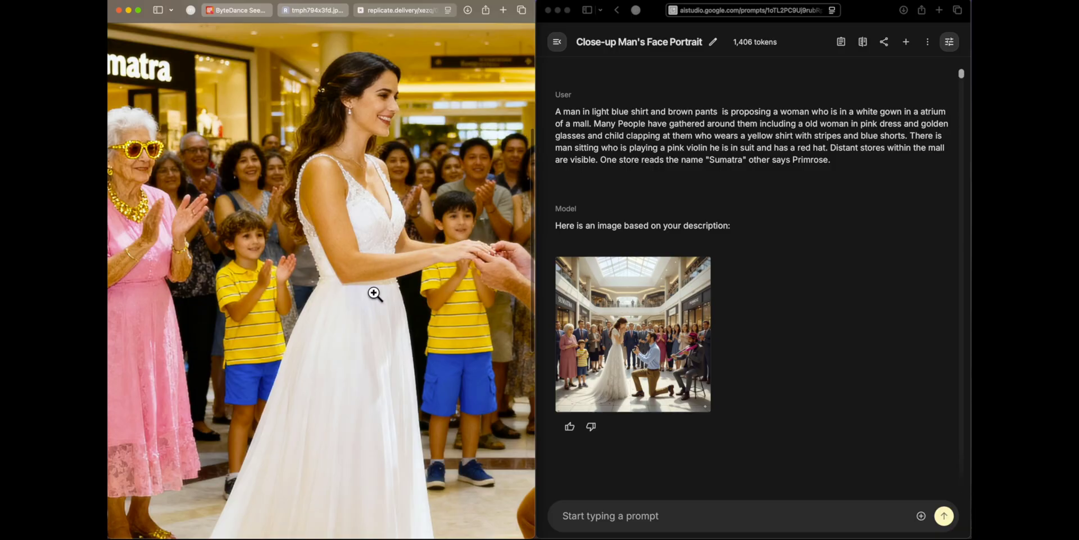
{"action": "left_click", "coordinate": [436, 292]}
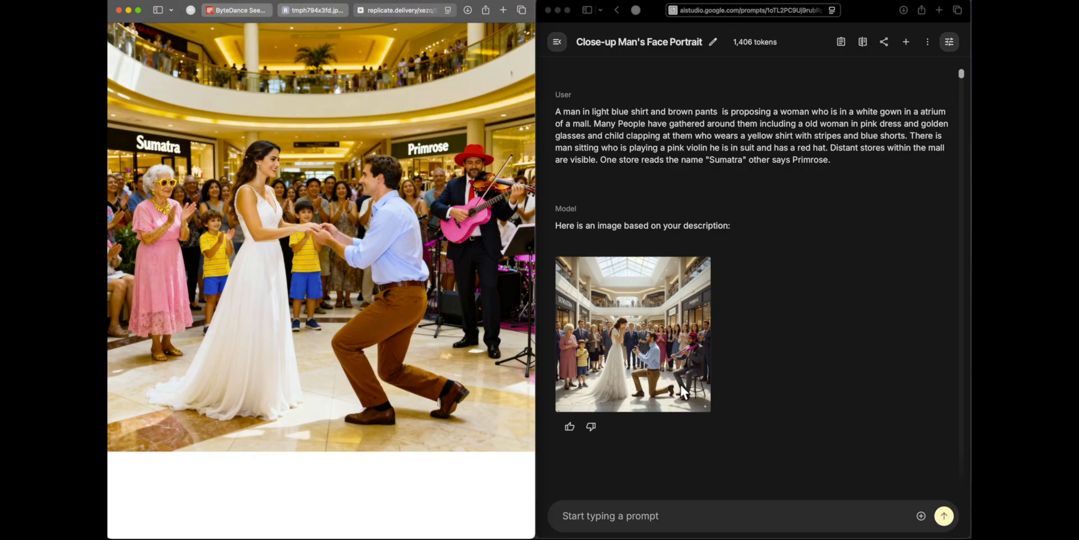
- Rerun the mall proposal prompt in AI Studio and open the newly generated image at full size
{"action": "left_click", "coordinate": [773, 289]}
{"action": "mouse_move", "coordinate": [893, 120]}
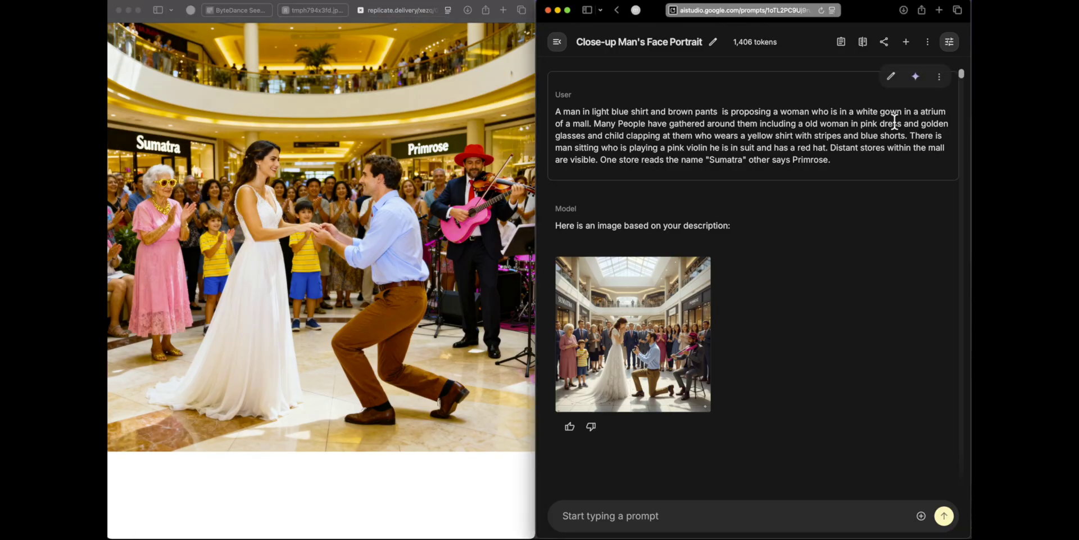
{"action": "left_click", "coordinate": [916, 79]}
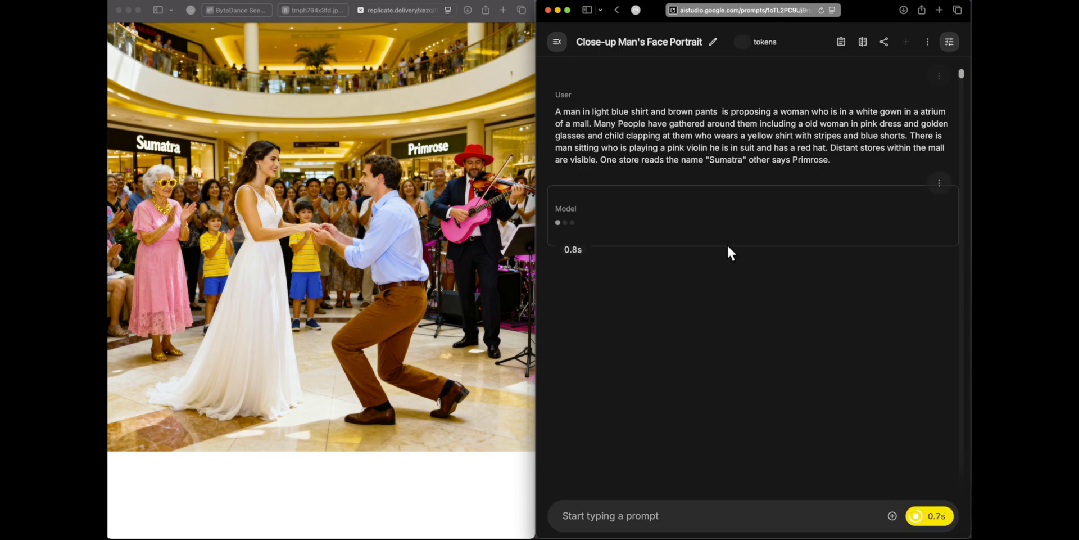
{"action": "left_click", "coordinate": [734, 288]}
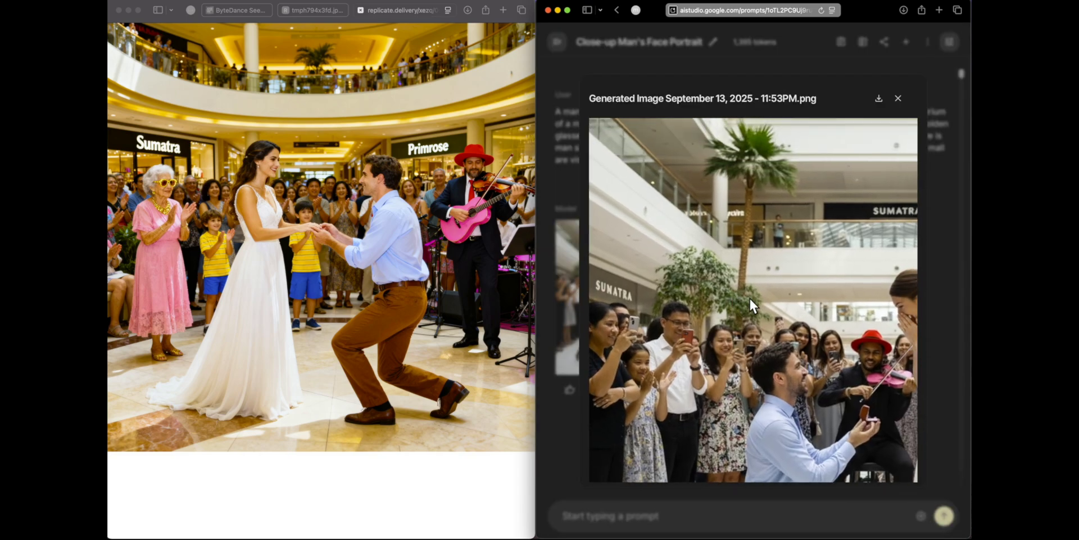
- Inspect the "Sumatra" and "Primrose" store signs in the rerun AI Studio image
{"action": "scroll", "coordinate": [751, 297], "scroll_direction": "right", "scroll_amount": 3}
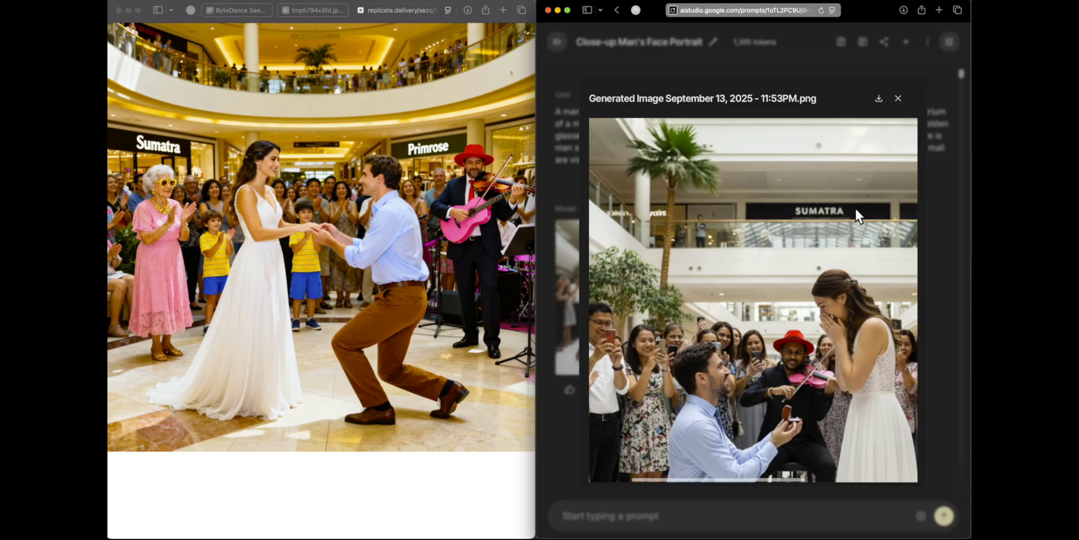
{"action": "scroll", "coordinate": [787, 265], "scroll_direction": "right", "scroll_amount": 5}
{"action": "scroll", "coordinate": [891, 323], "scroll_direction": "up", "scroll_amount": 1}
{"action": "scroll", "coordinate": [891, 323], "scroll_direction": "up", "scroll_amount": 5}
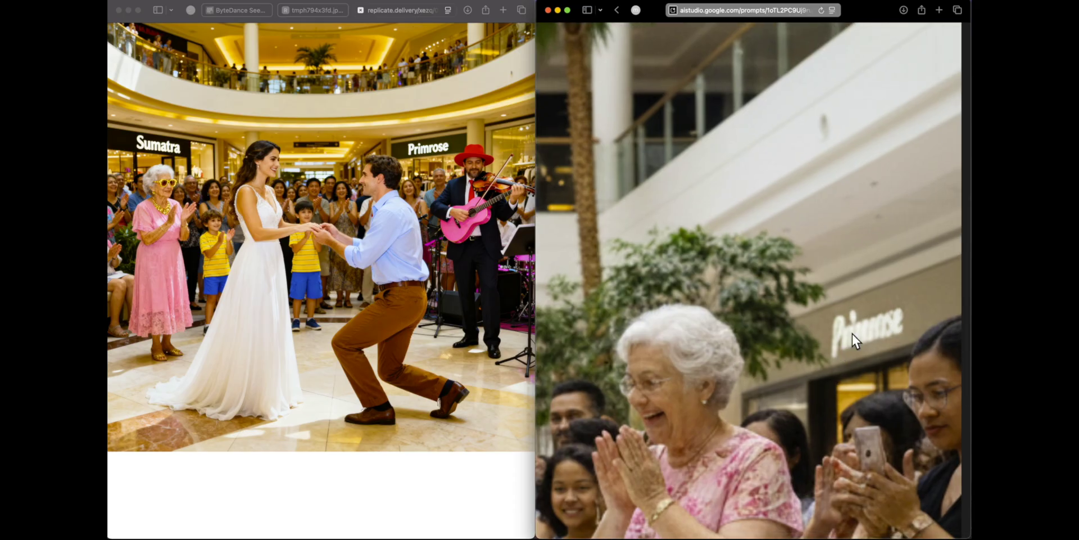
{"action": "scroll", "coordinate": [852, 333], "scroll_direction": "up", "scroll_amount": 2}
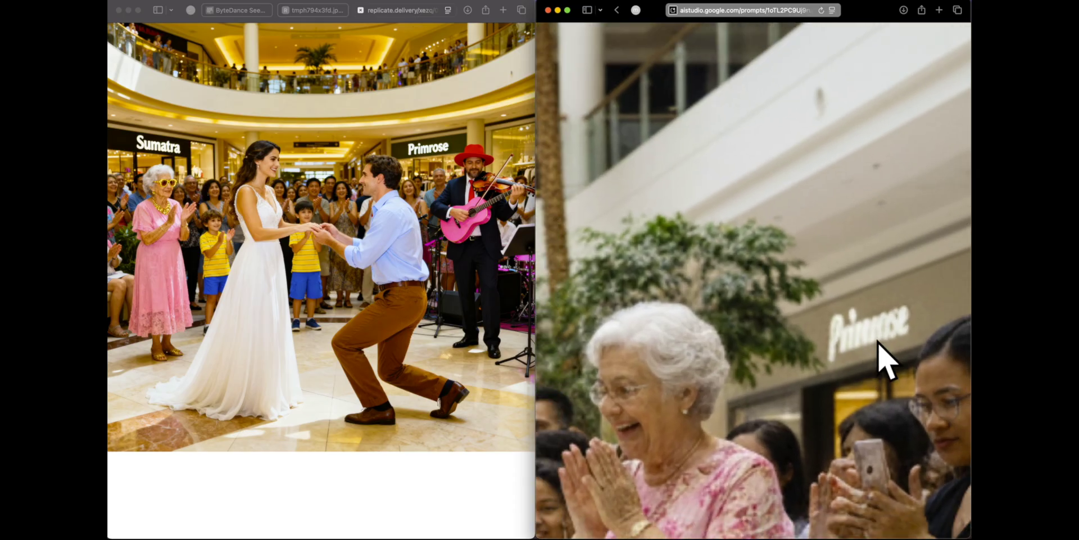
- Examine the old woman's glasses and dress, the child's outfit, the seated violinist and the couple in the rerun AI Studio image
{"action": "scroll", "coordinate": [869, 360], "scroll_direction": "down", "scroll_amount": 5}
{"action": "scroll", "coordinate": [875, 333], "scroll_direction": "right", "scroll_amount": 5}
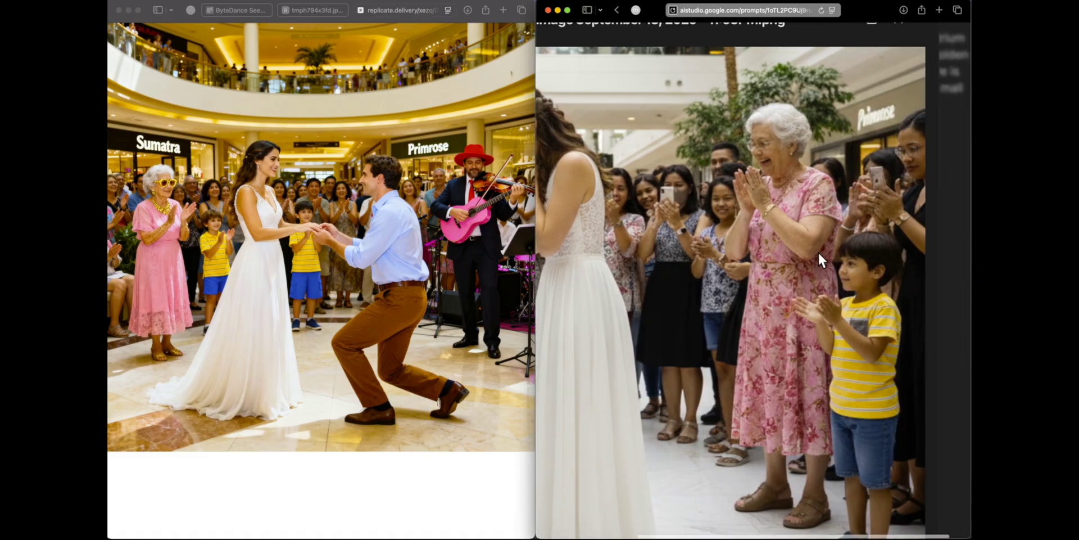
{"action": "scroll", "coordinate": [764, 165], "scroll_direction": "up", "scroll_amount": 3}
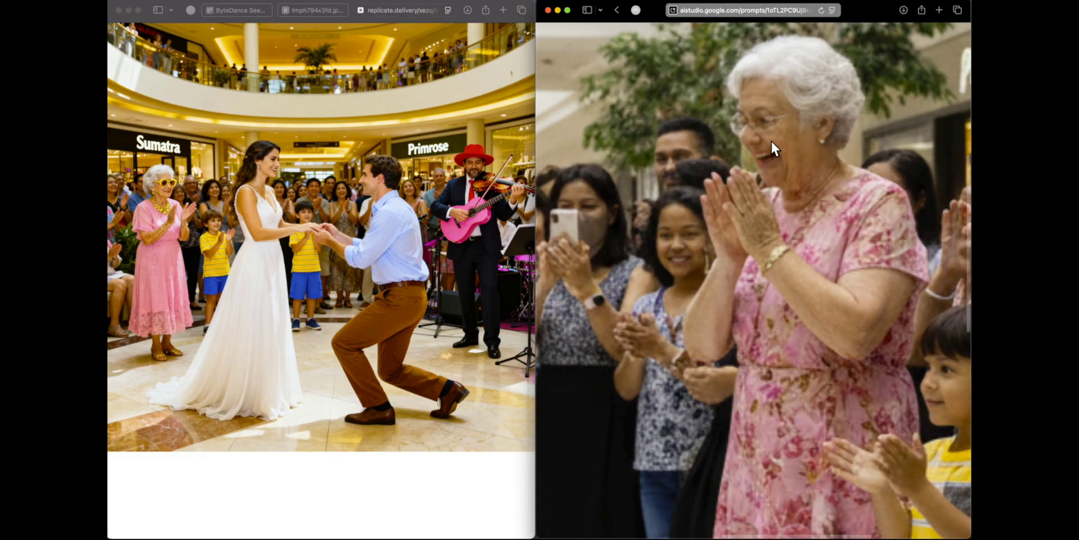
{"action": "scroll", "coordinate": [764, 130], "scroll_direction": "up", "scroll_amount": 4}
{"action": "scroll", "coordinate": [763, 130], "scroll_direction": "right", "scroll_amount": 7}
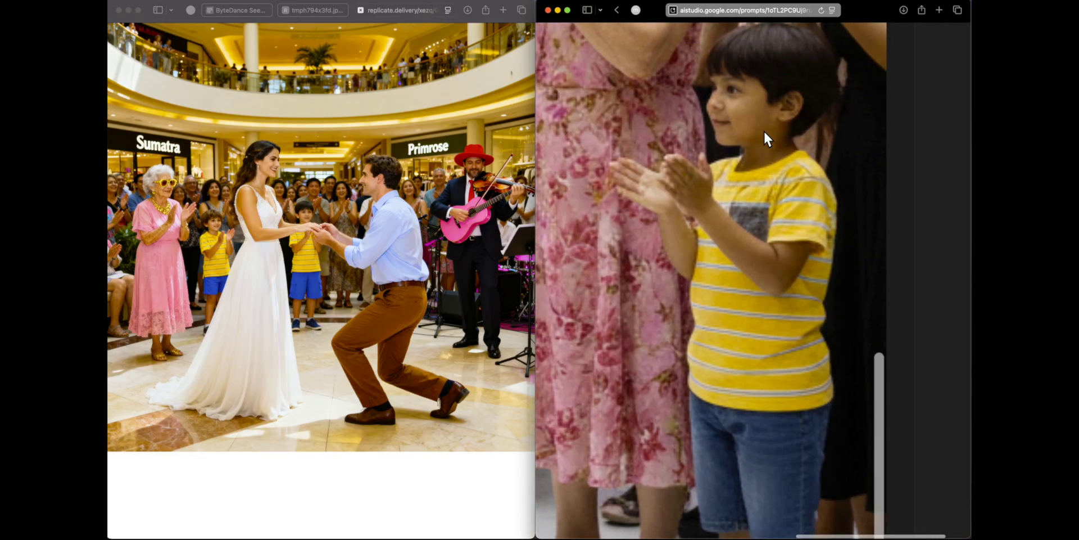
{"action": "scroll", "coordinate": [766, 384], "scroll_direction": "down", "scroll_amount": 5}
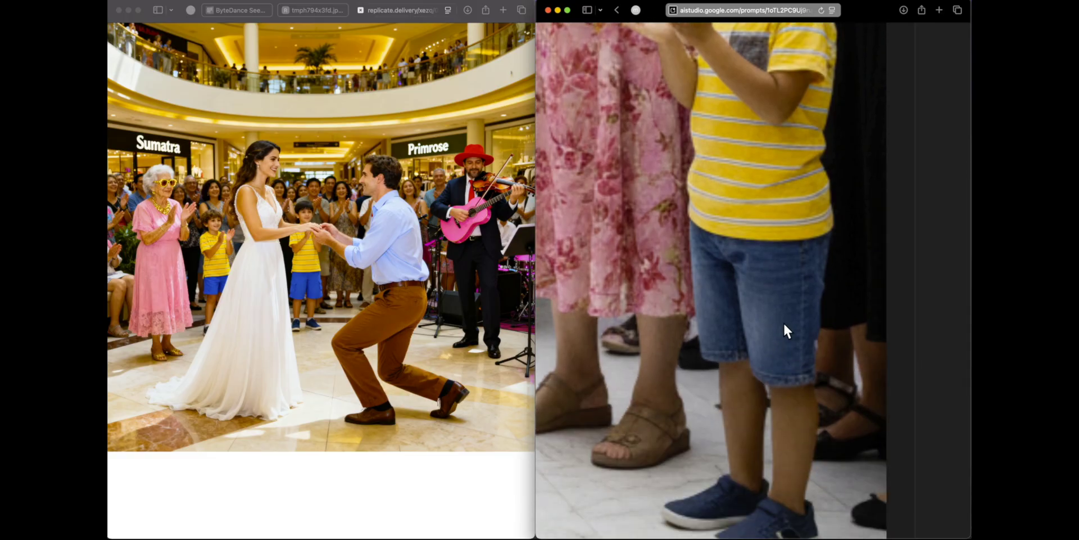
{"action": "scroll", "coordinate": [707, 248], "scroll_direction": "up", "scroll_amount": 4}
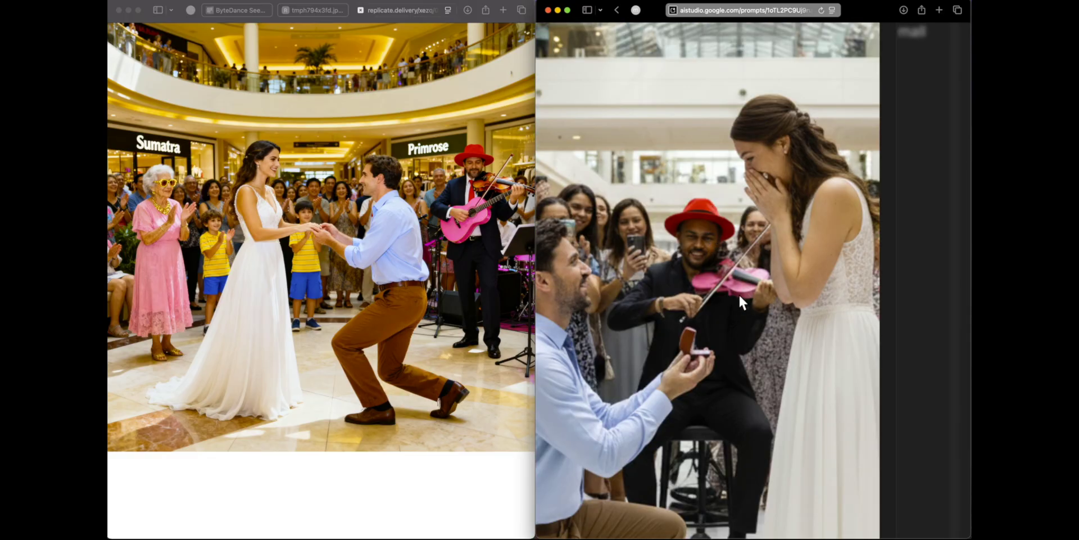
{"action": "left_click", "coordinate": [698, 307]}
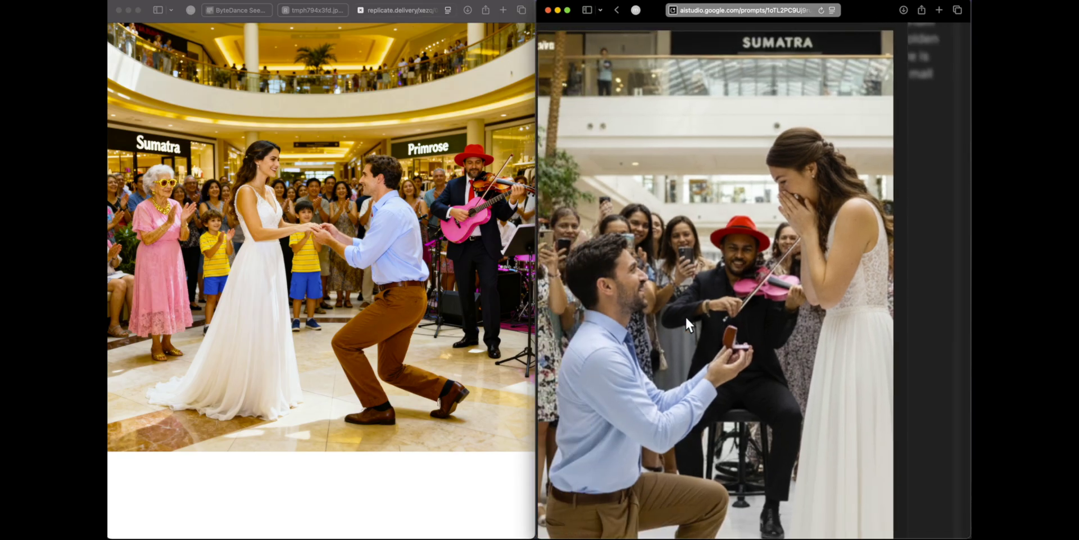
- Compare the man's kneeling pose and the overall scene in the rerun AI Studio proposal image with the 4K Seedream version
{"action": "scroll", "coordinate": [708, 348], "scroll_direction": "down", "scroll_amount": 3}
{"action": "left_click", "coordinate": [371, 333]}
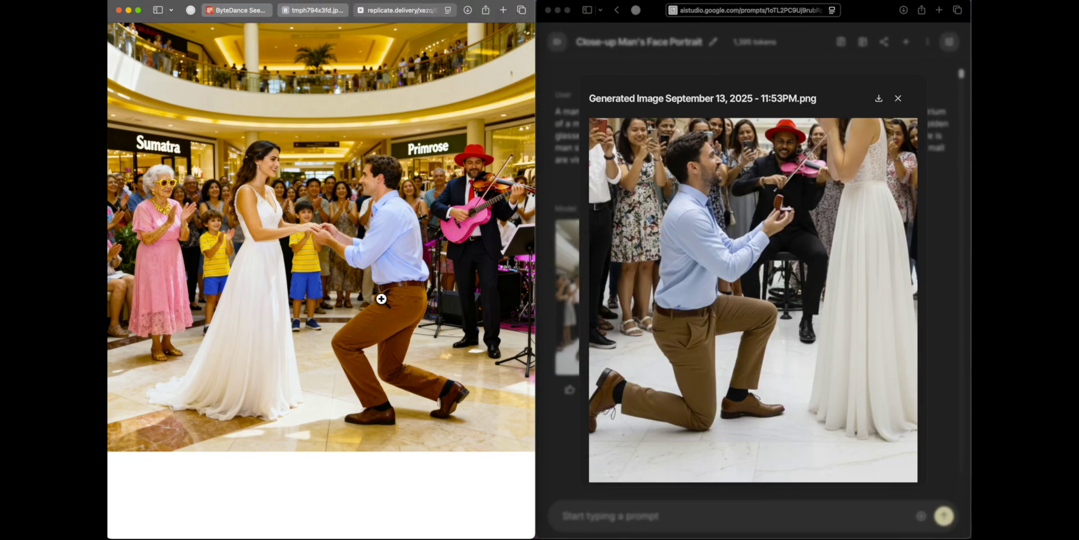
{"action": "left_click", "coordinate": [407, 287]}
{"action": "left_click", "coordinate": [406, 286]}
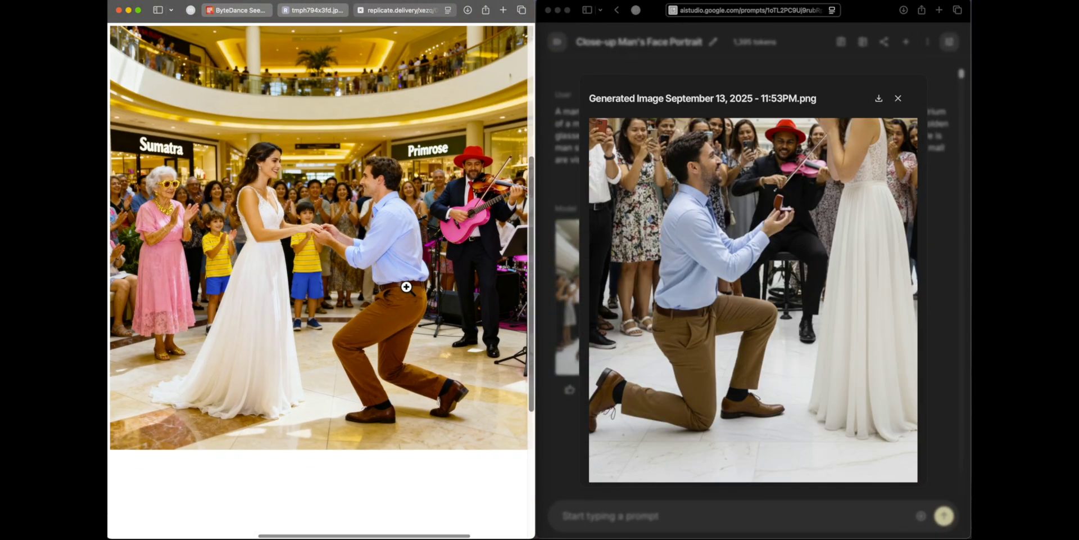
{"action": "left_click", "coordinate": [754, 298]}
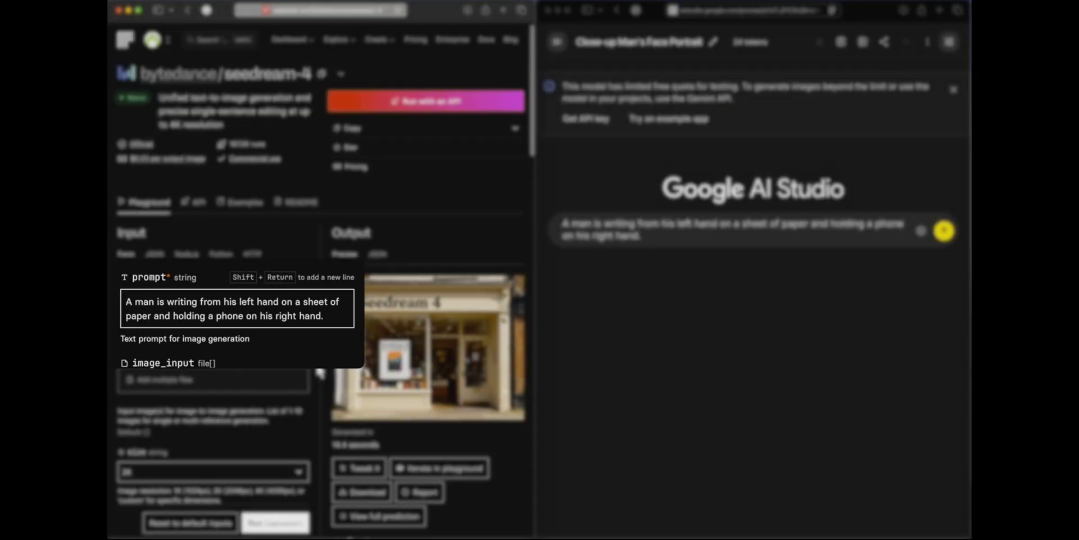
- Generate images in Seedream 4 at 2K and in AI Studio from the prompt about a man writing left-handed while holding a phone
{"action": "scroll", "coordinate": [317, 376], "scroll_direction": "down", "scroll_amount": 3}
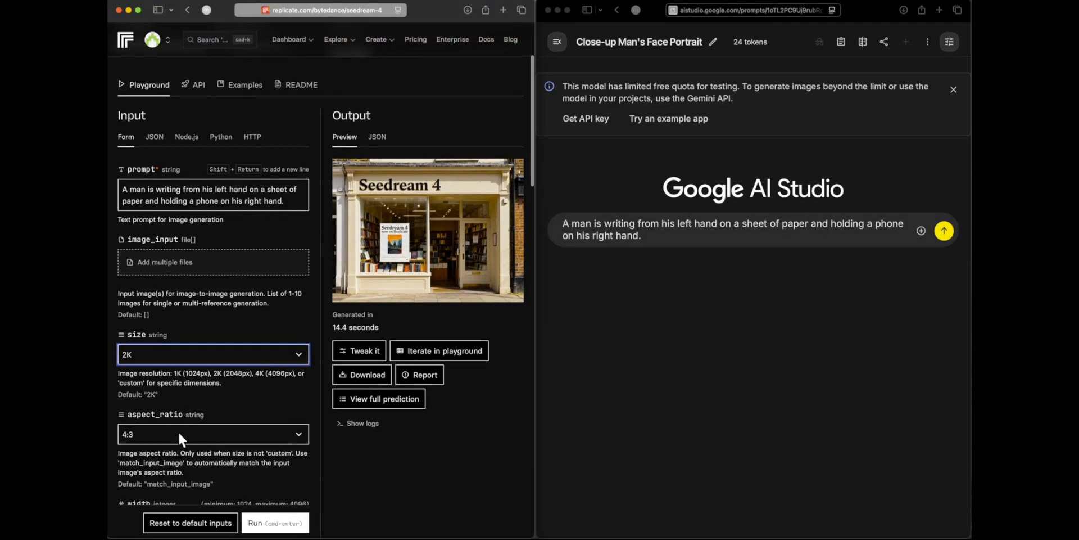
{"action": "left_click", "coordinate": [275, 523]}
{"action": "left_click", "coordinate": [944, 230]}
{"action": "left_click", "coordinate": [944, 230]}
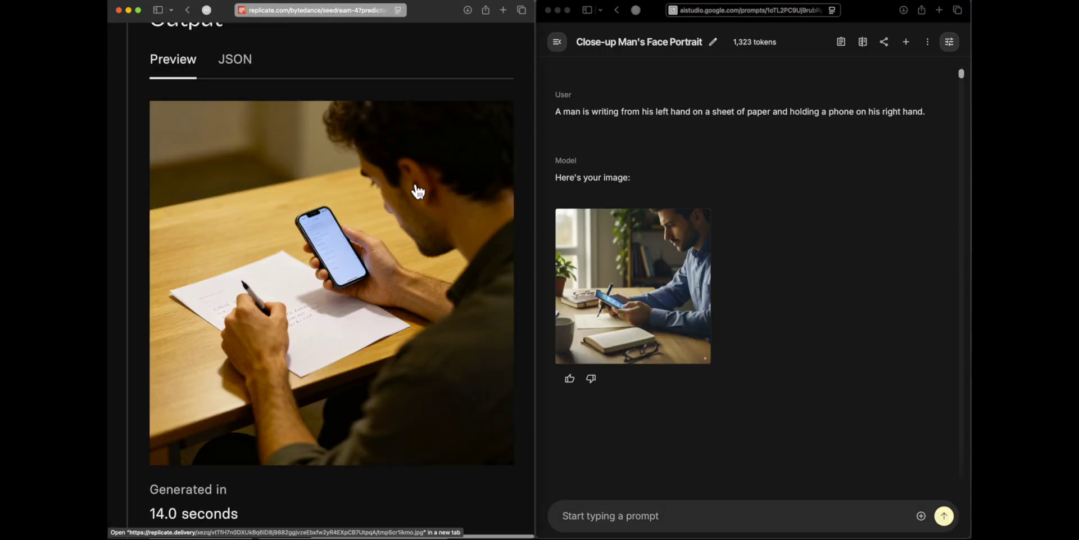
- Open the AI Studio writing image at full size and inspect the pen, phone and hands
{"action": "left_click", "coordinate": [619, 250]}
{"action": "left_click", "coordinate": [618, 250]}
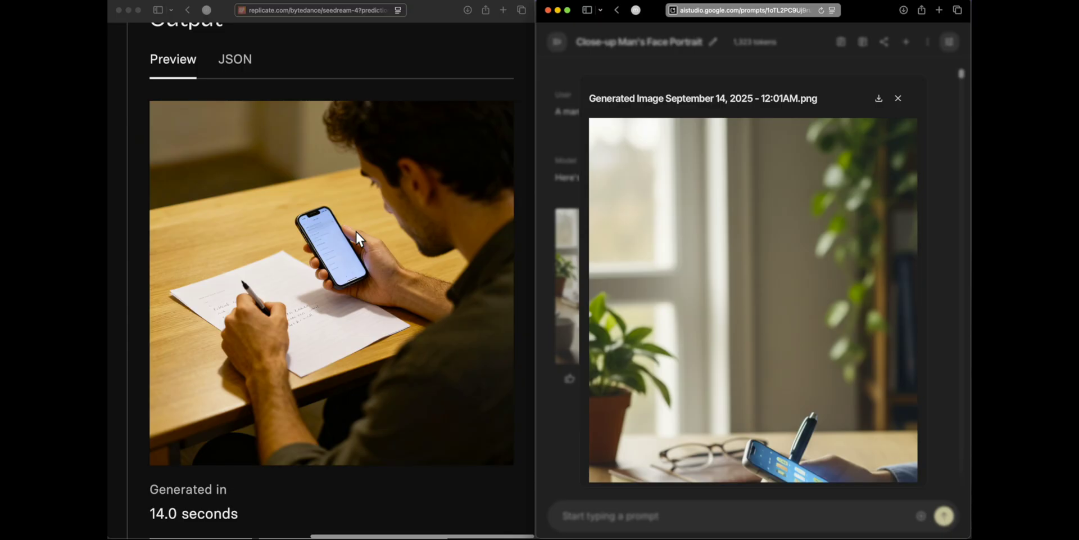
{"action": "scroll", "coordinate": [691, 323], "scroll_direction": "down", "scroll_amount": 5}
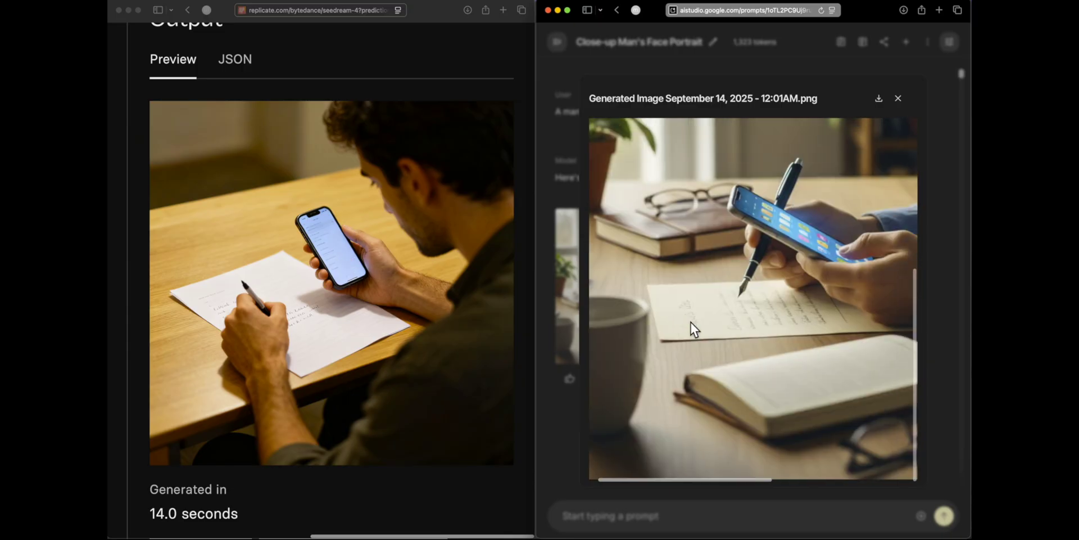
- Close the full-size AI Studio image and check which hands hold the pen and the phone against the Seedream image
{"action": "key", "text": "Escape"}
{"action": "scroll", "coordinate": [645, 363], "scroll_direction": "up", "scroll_amount": 5}
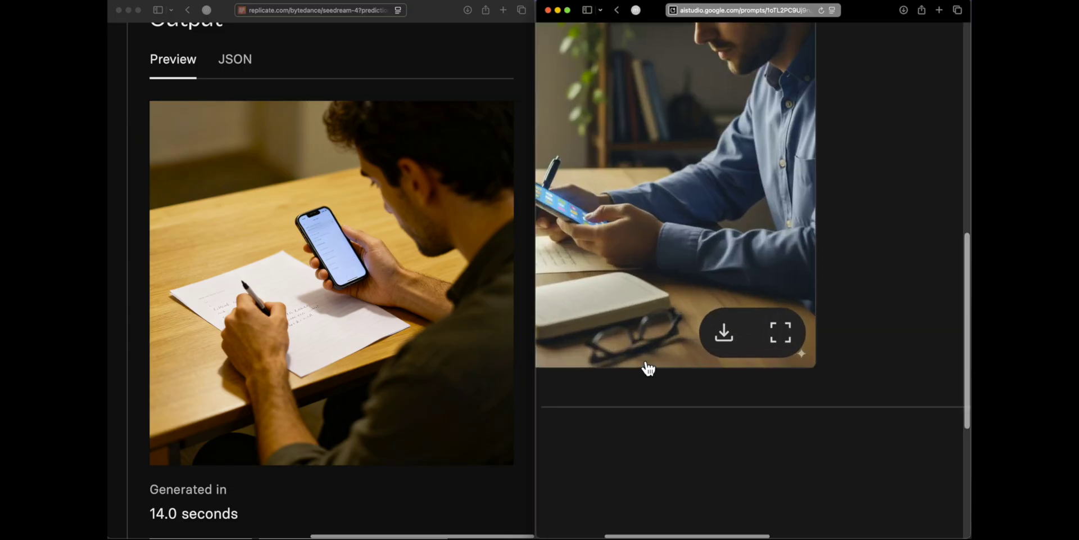
{"action": "scroll", "coordinate": [645, 364], "scroll_direction": "left", "scroll_amount": 2}
{"action": "scroll", "coordinate": [646, 363], "scroll_direction": "up", "scroll_amount": 2}
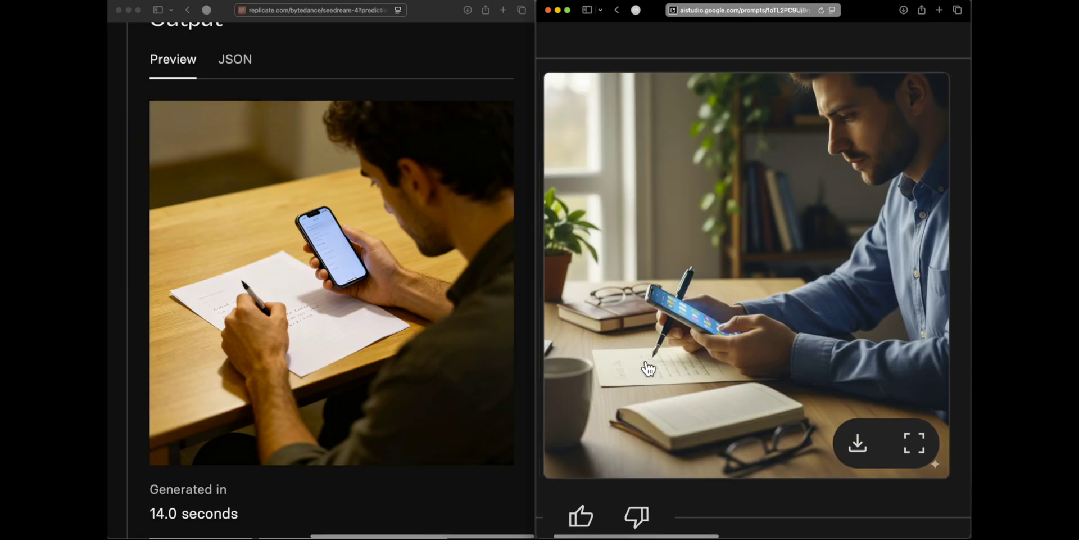
{"action": "scroll", "coordinate": [746, 243], "scroll_direction": "down", "scroll_amount": 5}
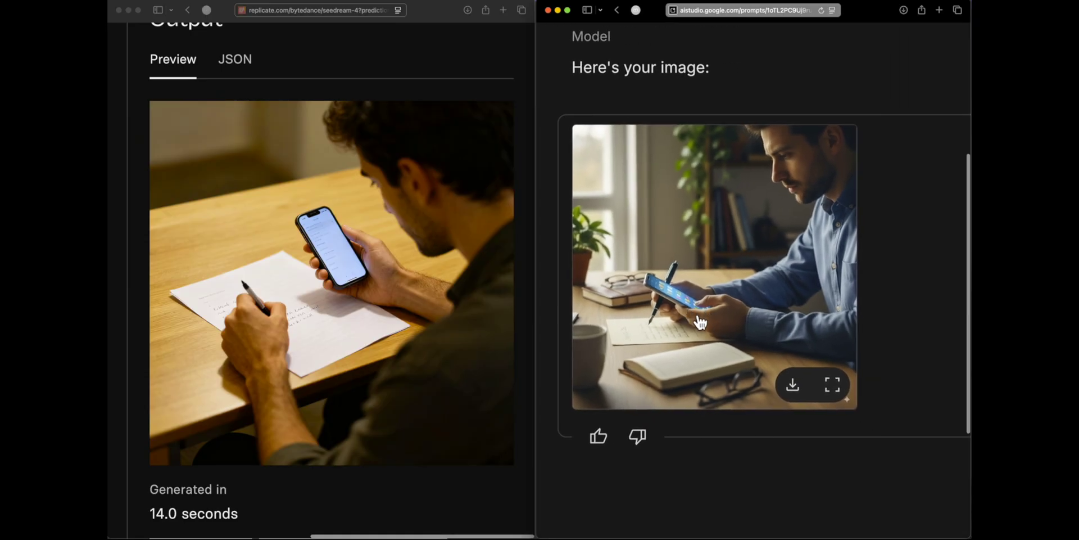
{"action": "scroll", "coordinate": [721, 217], "scroll_direction": "up", "scroll_amount": 2}
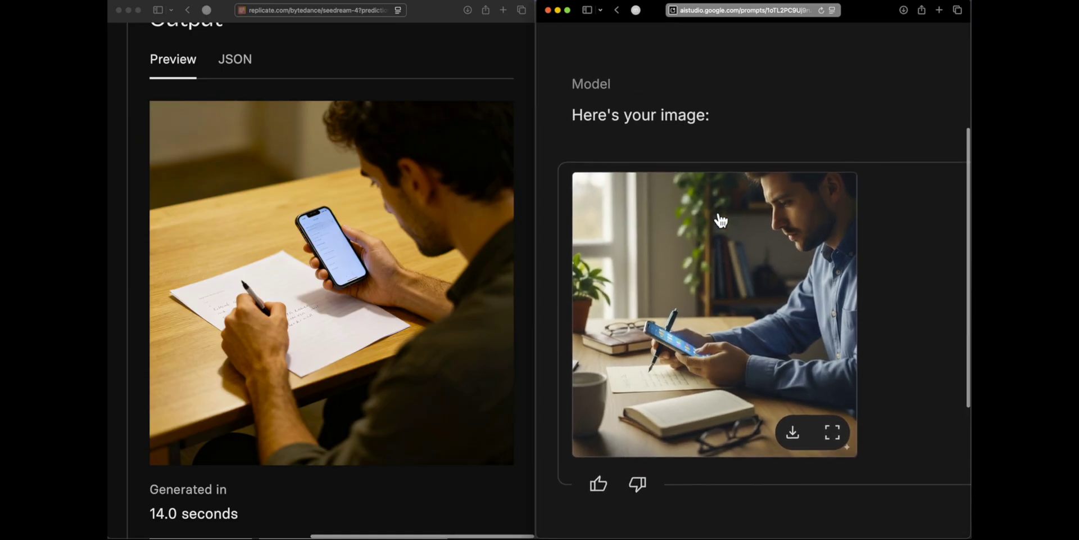
{"action": "scroll", "coordinate": [720, 217], "scroll_direction": "down", "scroll_amount": 5}
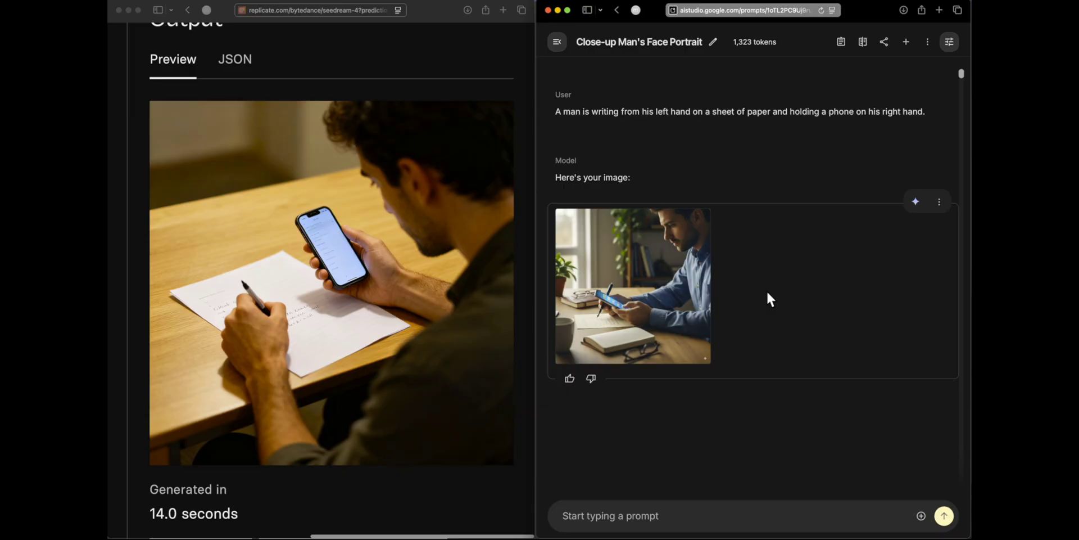
- Rerun the left-hand writing prompt in AI Studio to get a new image
{"action": "left_click", "coordinate": [916, 201]}
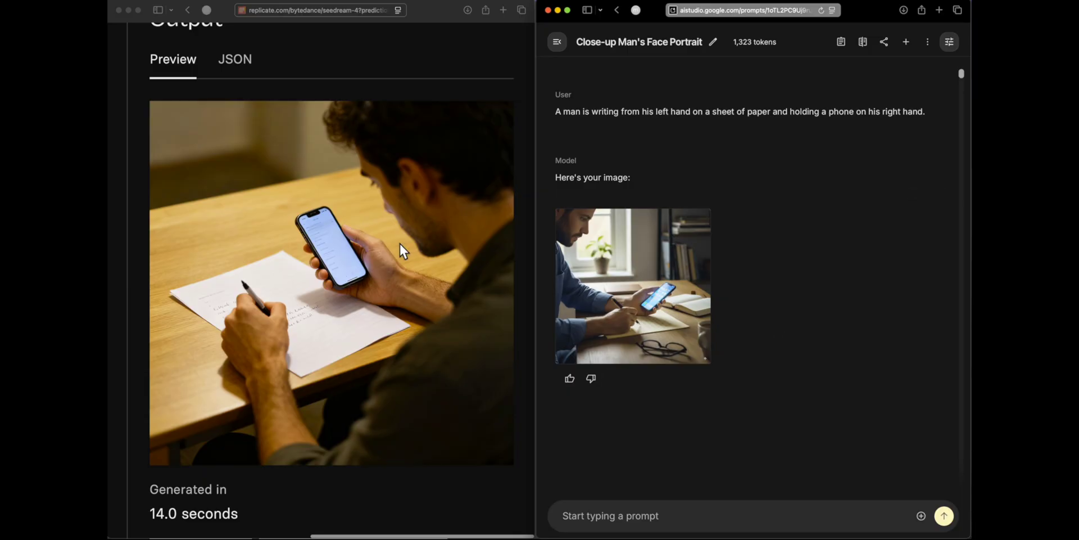
{"action": "key", "text": "shift+super+backslash"}
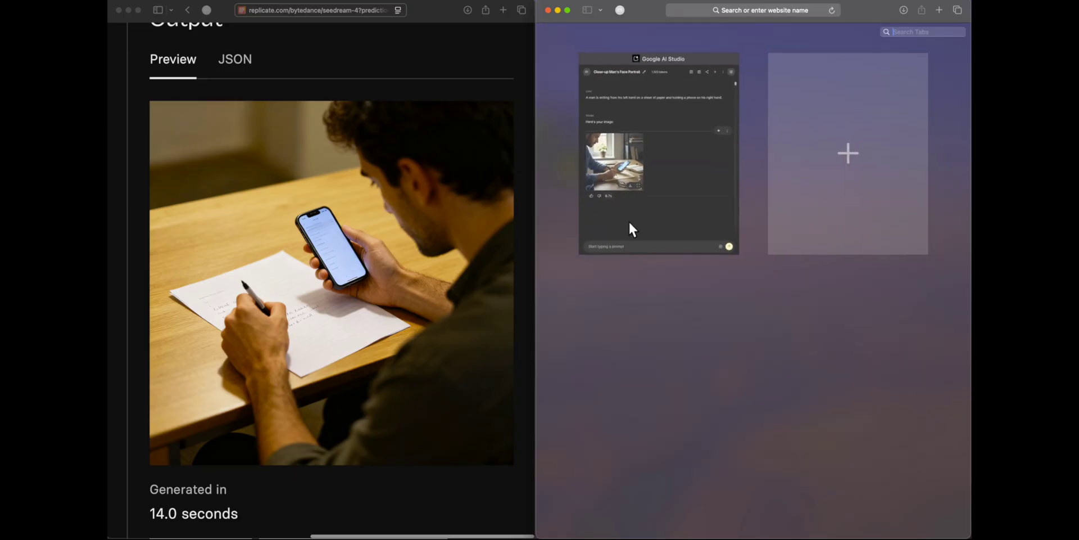
{"action": "left_click", "coordinate": [629, 230]}
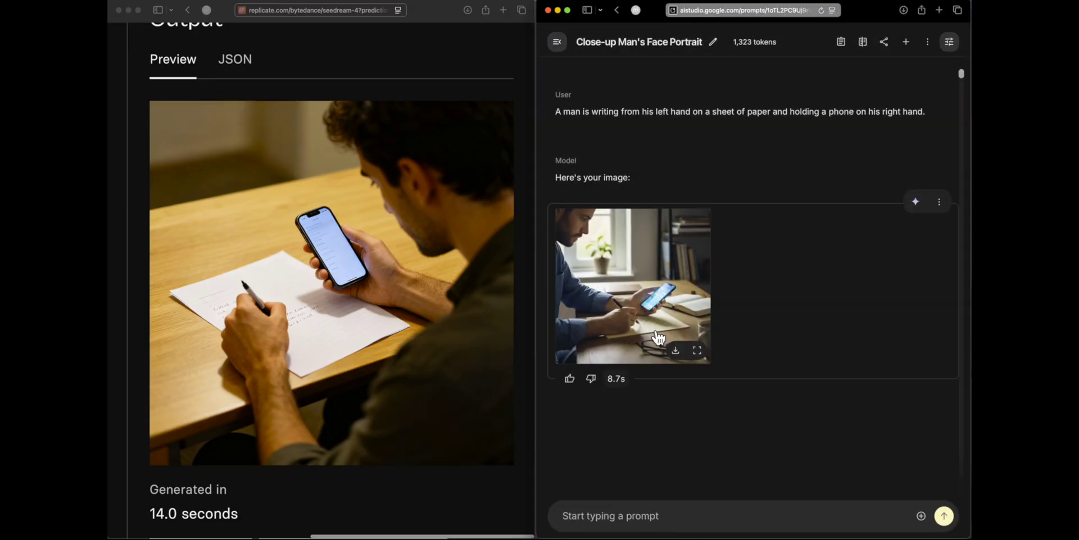
- Compare the writing hand and phone hand in the rerun AI Studio image with those in the Seedream image
{"action": "scroll", "coordinate": [433, 189], "scroll_direction": "left", "scroll_amount": 1}
{"action": "scroll", "coordinate": [433, 189], "scroll_direction": "up", "scroll_amount": 1}
{"action": "scroll", "coordinate": [340, 173], "scroll_direction": "up", "scroll_amount": 3}
{"action": "scroll", "coordinate": [392, 178], "scroll_direction": "down", "scroll_amount": 5}
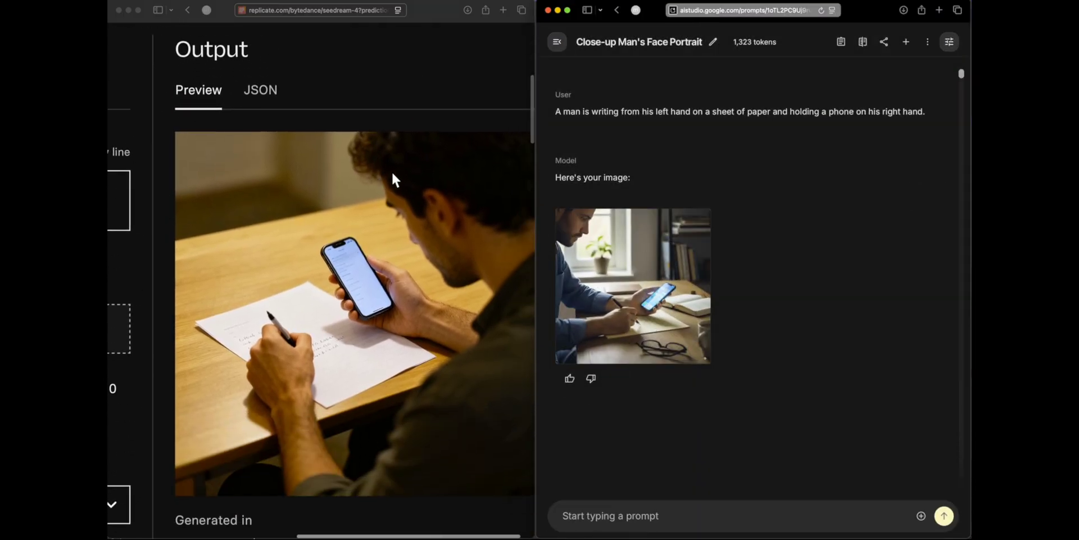
{"action": "scroll", "coordinate": [392, 178], "scroll_direction": "right", "scroll_amount": 1}
{"action": "scroll", "coordinate": [577, 239], "scroll_direction": "up", "scroll_amount": 5}
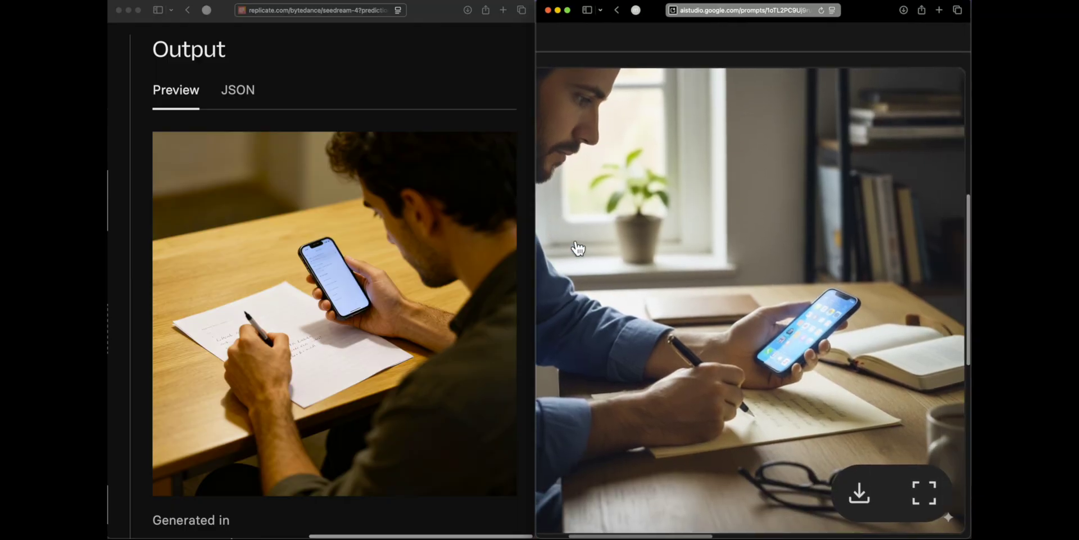
{"action": "scroll", "coordinate": [576, 244], "scroll_direction": "left", "scroll_amount": 1}
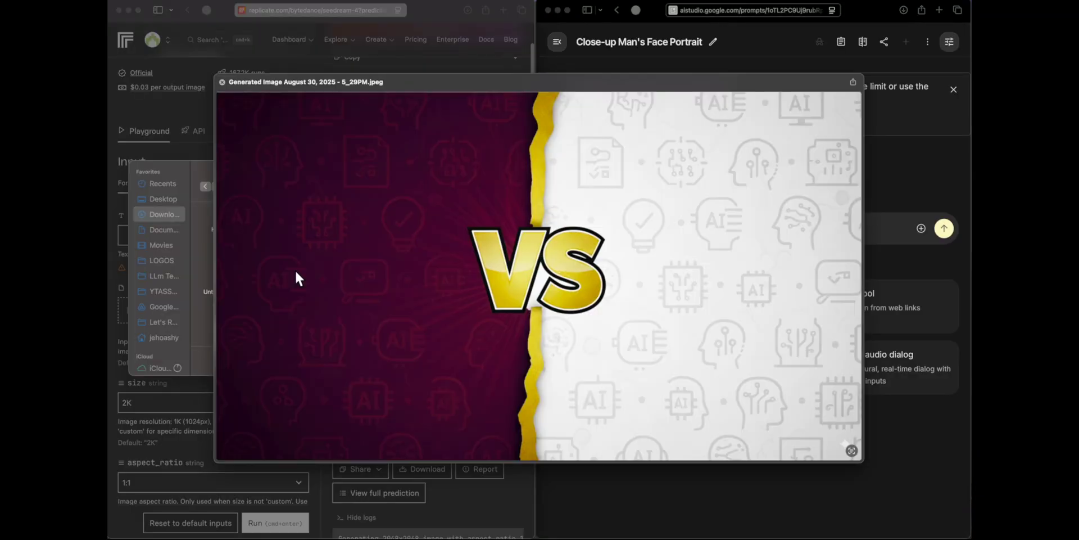
- Upload the VS thumbnail as Seedream's image input, and attach it in AI Studio with the prompt "Make this thumbnail coding themed."
{"action": "key", "text": "space"}
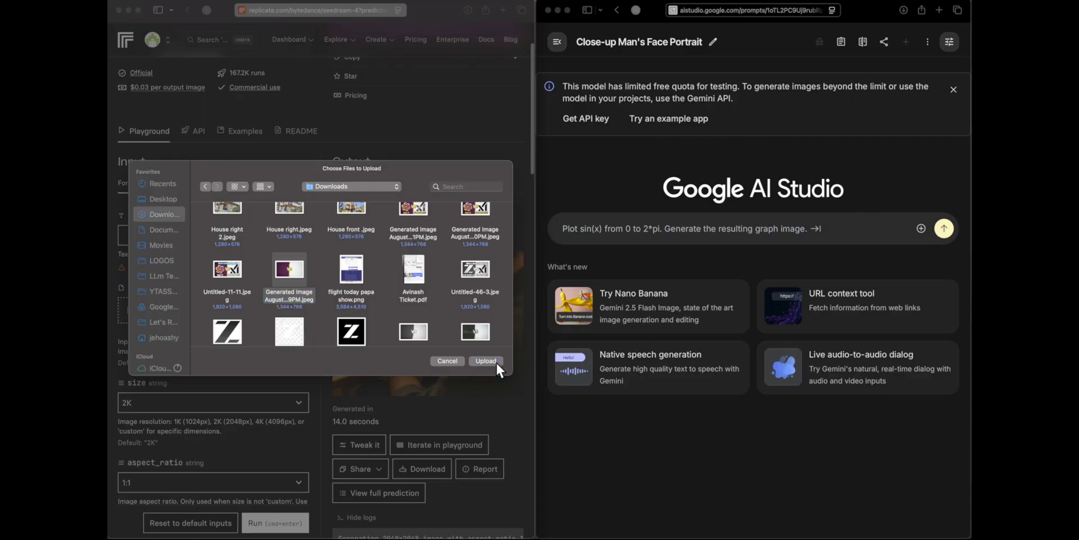
{"action": "left_click", "coordinate": [496, 361]}
{"action": "left_click", "coordinate": [562, 233]}
{"action": "type", "text": "Make this thumbnail coding themed."}
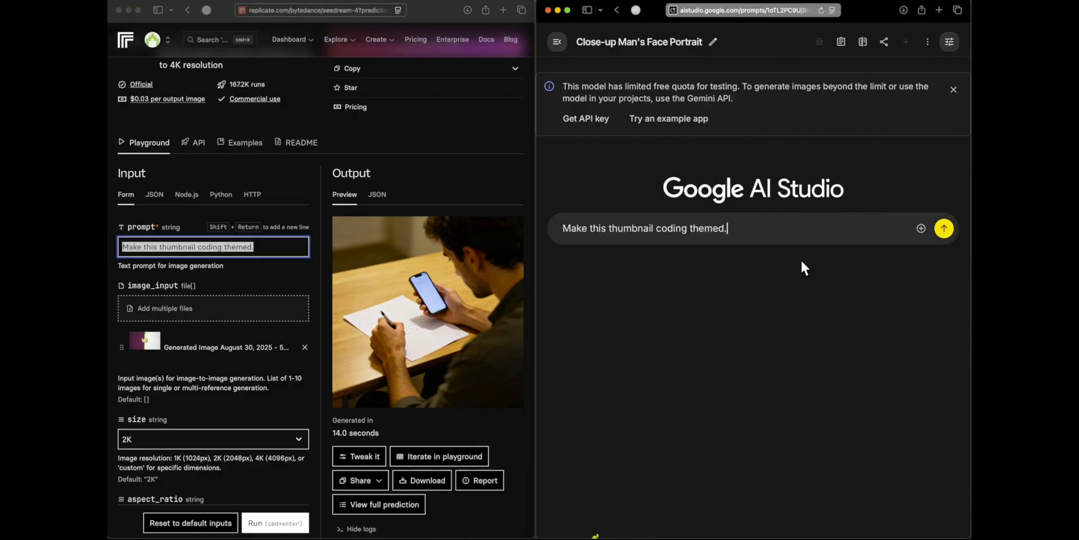
{"action": "left_click", "coordinate": [919, 228]}
{"action": "left_click", "coordinate": [889, 271]}
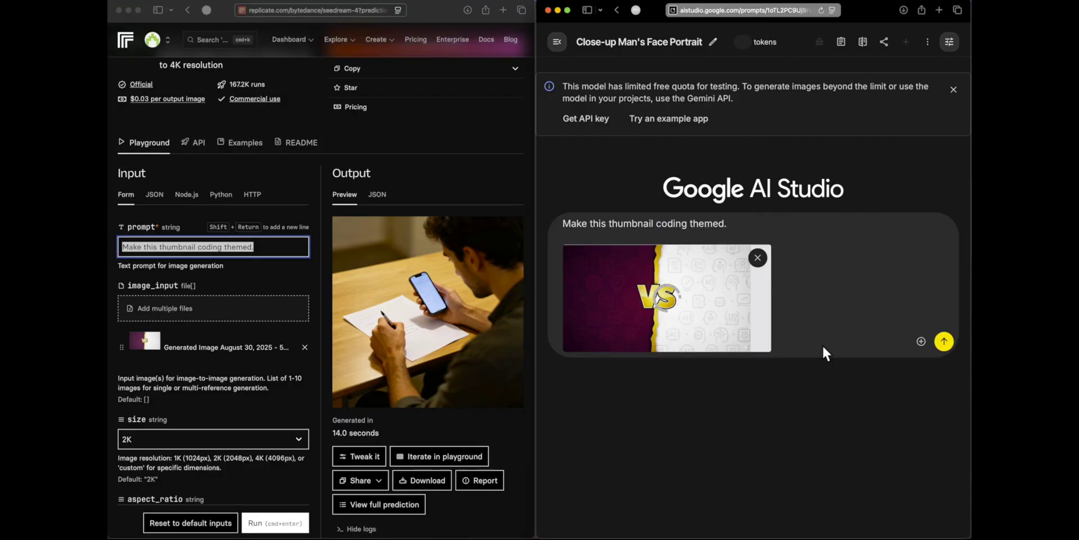
- Run the coding-themed thumbnail edit in Seedream 4 at size 2K with aspect ratio match_input_image, and in AI Studio
{"action": "scroll", "coordinate": [188, 369], "scroll_direction": "down", "scroll_amount": 5}
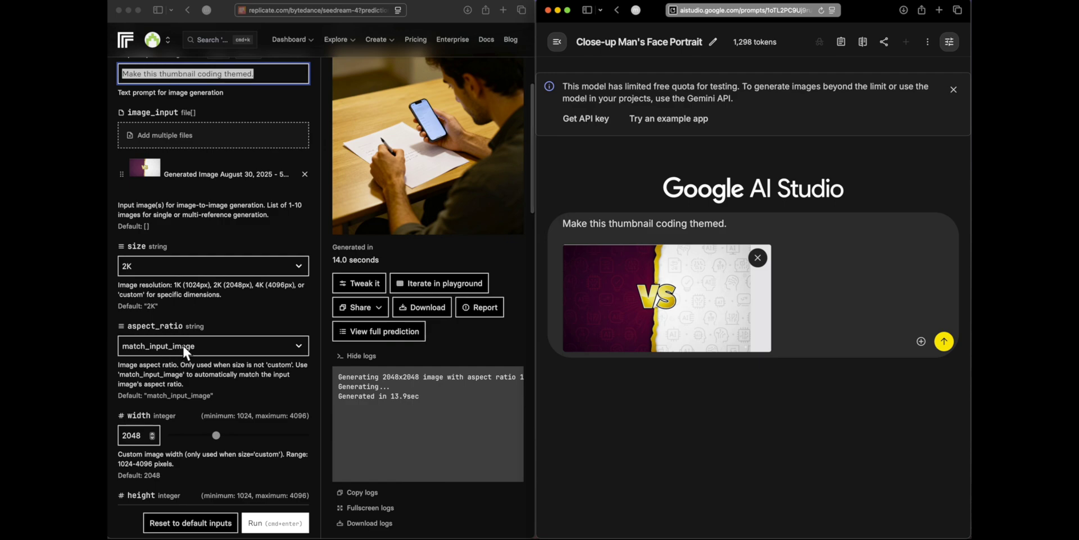
{"action": "scroll", "coordinate": [220, 363], "scroll_direction": "up", "scroll_amount": 5}
{"action": "scroll", "coordinate": [236, 393], "scroll_direction": "down", "scroll_amount": 2}
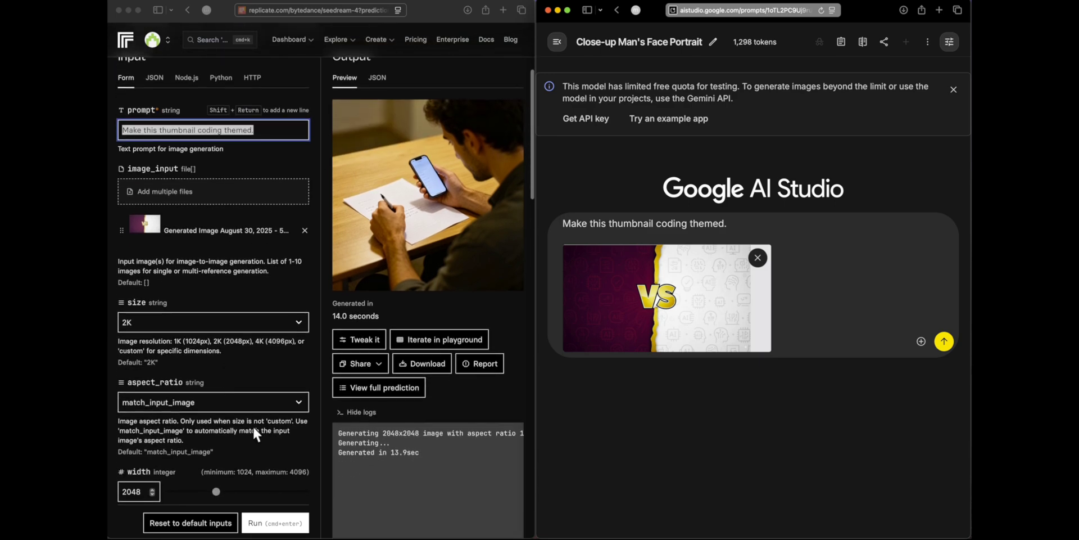
{"action": "left_click", "coordinate": [278, 530]}
{"action": "left_click", "coordinate": [944, 340]}
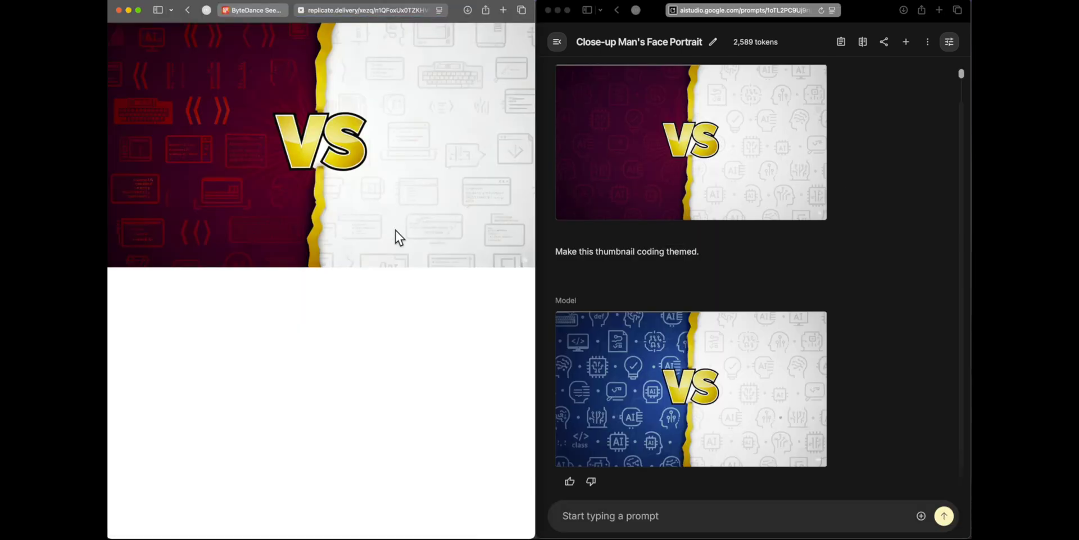
- Examine the coding icons and small text on the dark and white halves of the full-size Seedream thumbnail
{"action": "scroll", "coordinate": [208, 130], "scroll_direction": "up", "scroll_amount": 5}
{"action": "scroll", "coordinate": [208, 130], "scroll_direction": "up", "scroll_amount": 2}
{"action": "scroll", "coordinate": [208, 131], "scroll_direction": "left", "scroll_amount": 2}
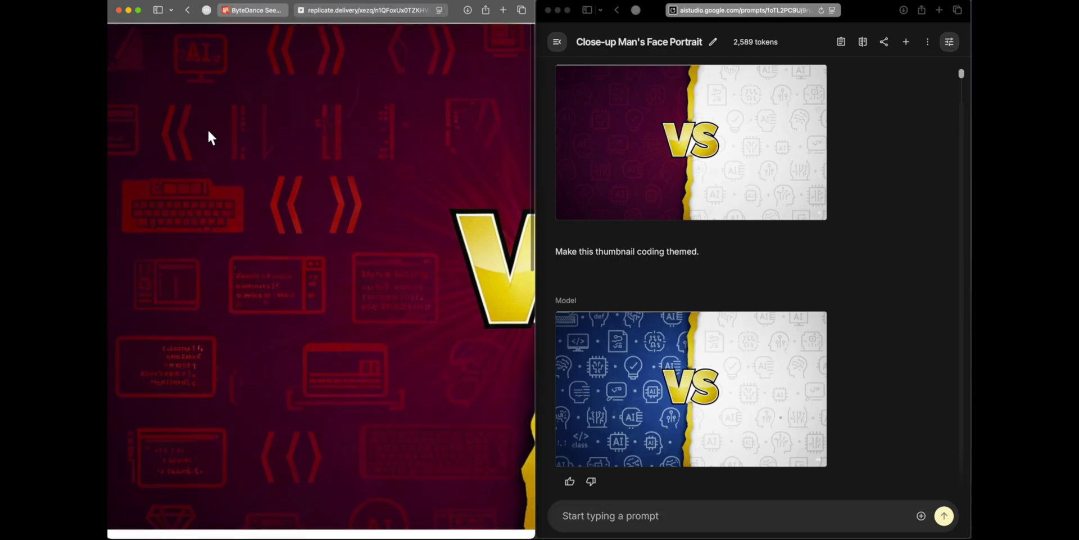
{"action": "scroll", "coordinate": [208, 130], "scroll_direction": "down", "scroll_amount": 5}
{"action": "scroll", "coordinate": [208, 128], "scroll_direction": "up", "scroll_amount": 5}
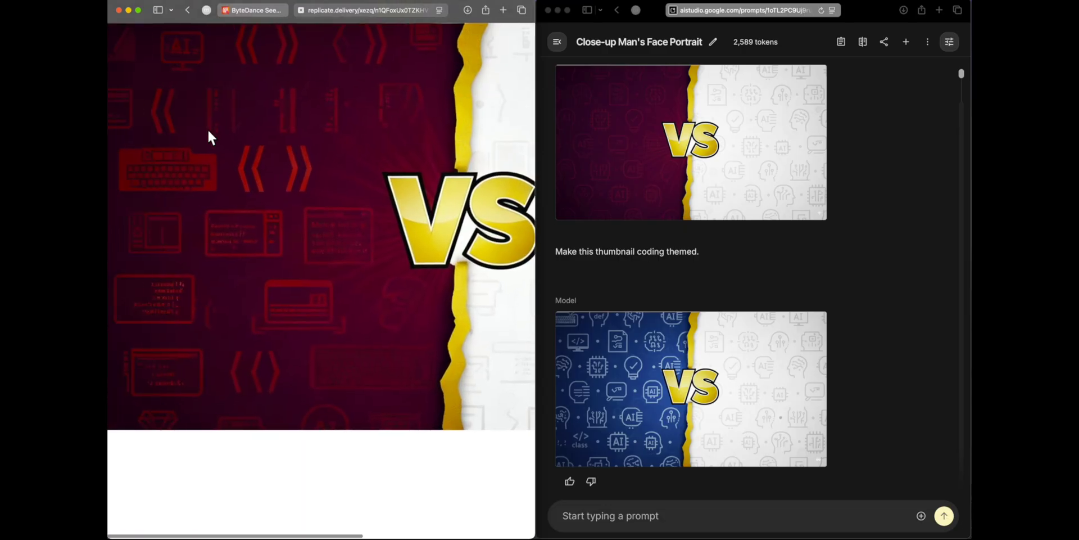
{"action": "scroll", "coordinate": [240, 147], "scroll_direction": "right", "scroll_amount": 5}
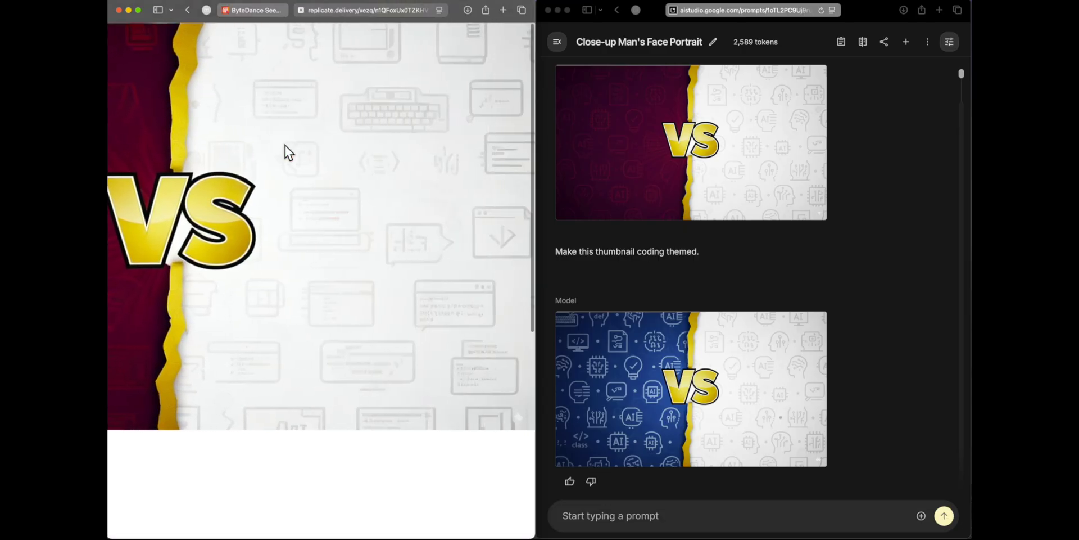
{"action": "scroll", "coordinate": [475, 306], "scroll_direction": "up", "scroll_amount": 4}
{"action": "scroll", "coordinate": [459, 373], "scroll_direction": "down", "scroll_amount": 3}
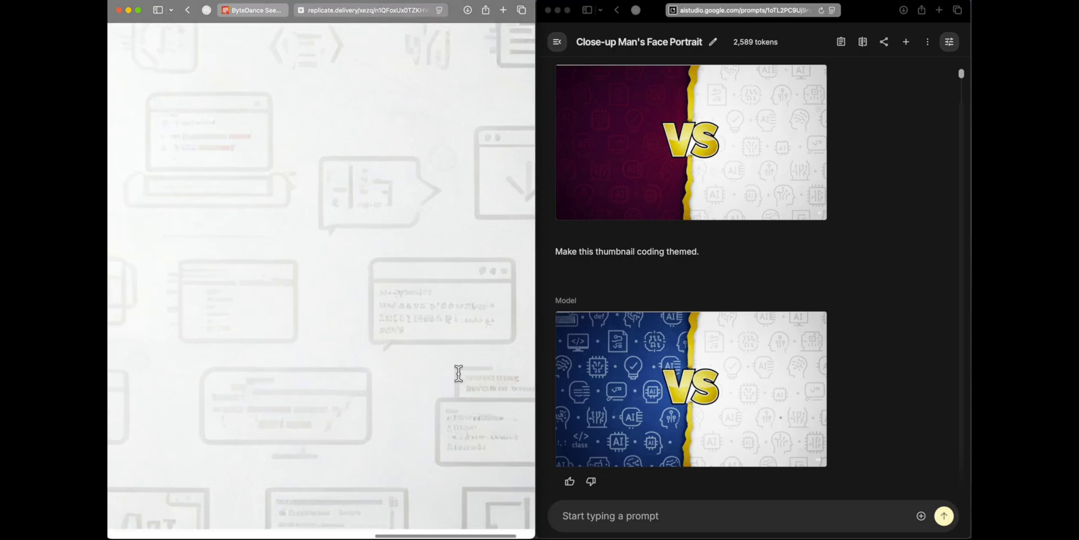
{"action": "scroll", "coordinate": [458, 374], "scroll_direction": "left", "scroll_amount": 6}
{"action": "scroll", "coordinate": [459, 373], "scroll_direction": "down", "scroll_amount": 3}
- Examine the icons in the AI Studio coding-themed thumbnail and compare them with the original VS thumbnail above it
{"action": "left_click", "coordinate": [702, 344]}
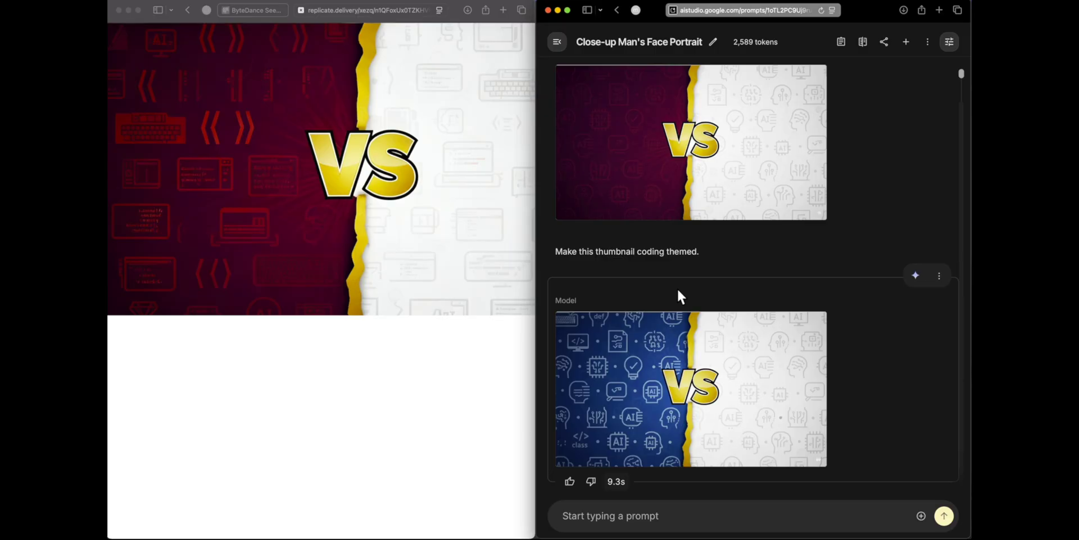
{"action": "scroll", "coordinate": [677, 288], "scroll_direction": "up", "scroll_amount": 3}
{"action": "scroll", "coordinate": [683, 292], "scroll_direction": "down", "scroll_amount": 3}
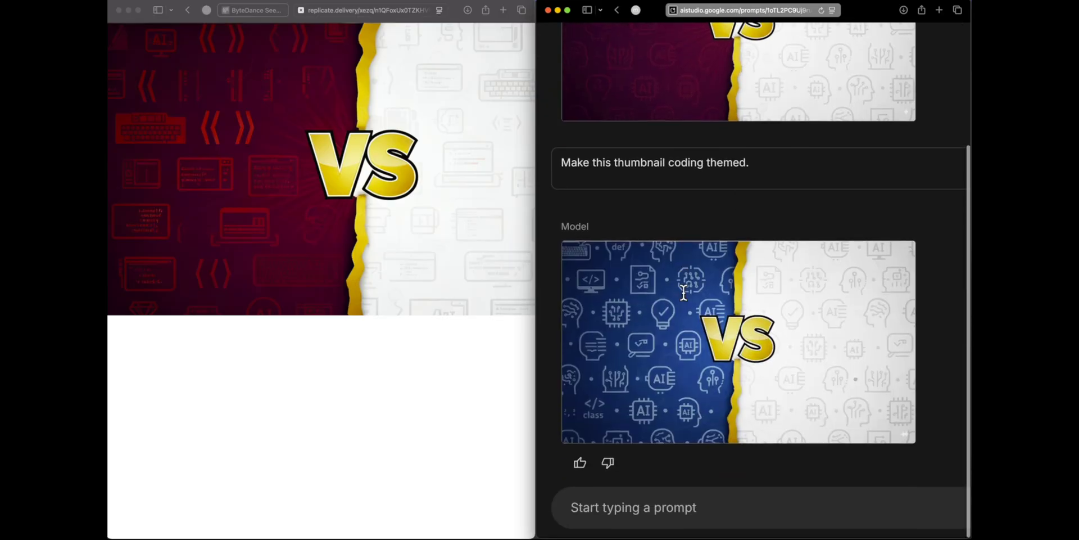
{"action": "scroll", "coordinate": [683, 292], "scroll_direction": "up", "scroll_amount": 1}
{"action": "scroll", "coordinate": [684, 292], "scroll_direction": "down", "scroll_amount": 1}
{"action": "scroll", "coordinate": [684, 294], "scroll_direction": "down", "scroll_amount": 3}
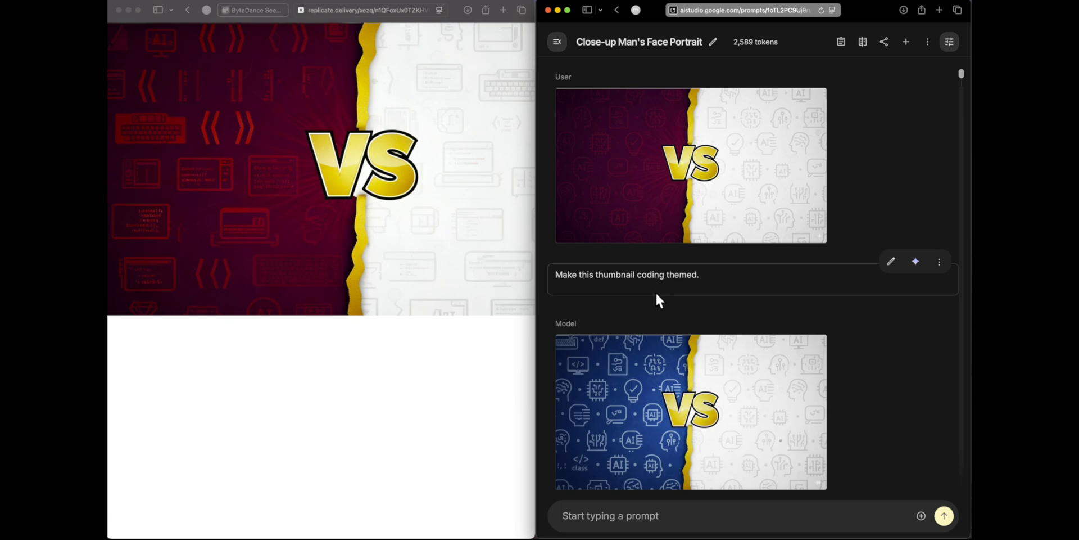
- Close the full-size Seedream thumbnail to return to its result in the Replicate playground
{"action": "left_click", "coordinate": [426, 260]}
{"action": "key", "text": "super+w"}
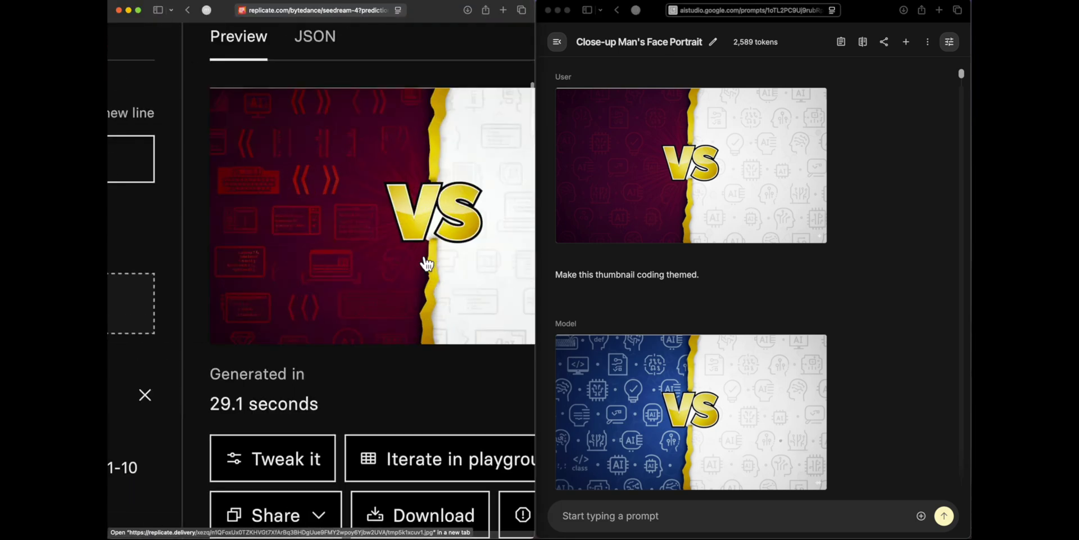
{"action": "scroll", "coordinate": [427, 261], "scroll_direction": "right", "scroll_amount": 2}
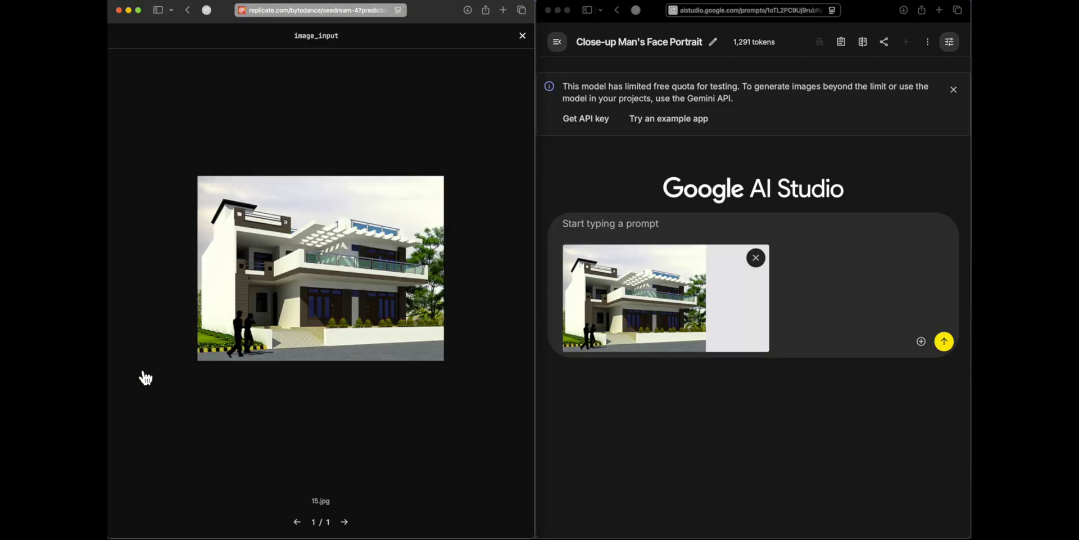
- Inspect the enlarged preview of the house picture 15.jpg supplied as Seedream's image input
{"action": "scroll", "coordinate": [238, 231], "scroll_direction": "up", "scroll_amount": 3}
{"action": "scroll", "coordinate": [238, 231], "scroll_direction": "down", "scroll_amount": 3}
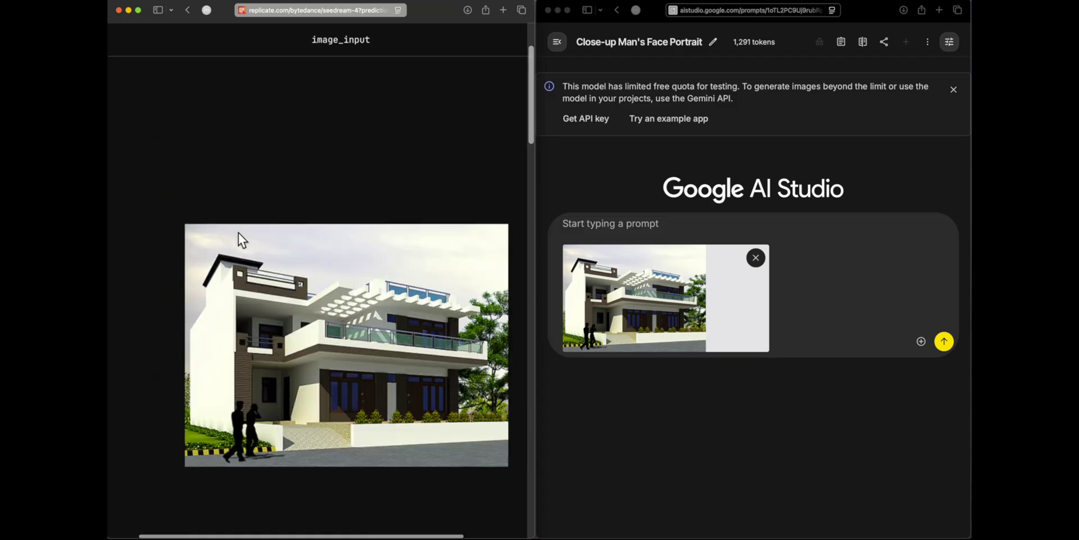
{"action": "scroll", "coordinate": [330, 322], "scroll_direction": "right", "scroll_amount": 2}
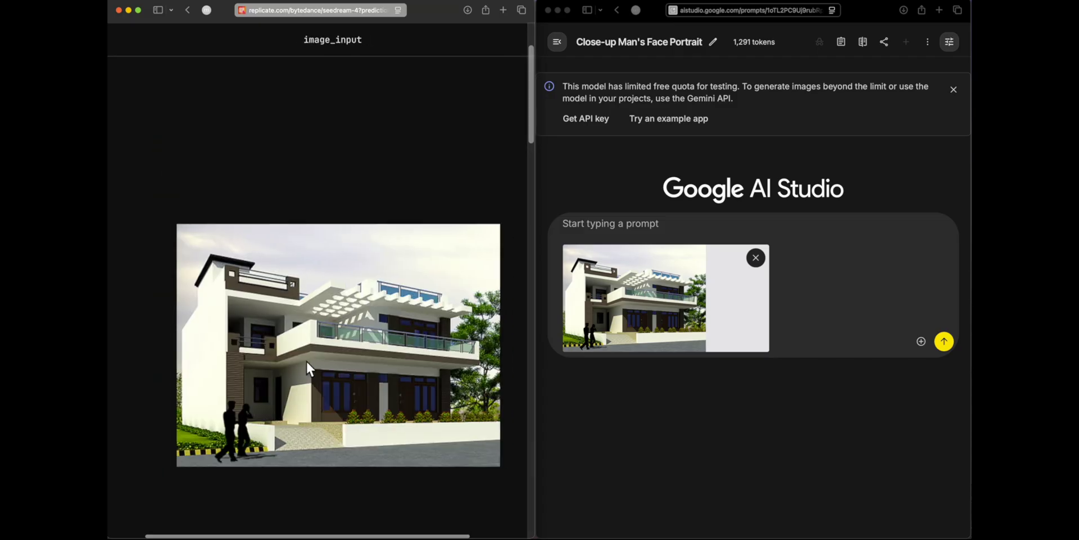
- Close the 15.jpg preview and run the prompt to make the 3D render a real life image in both Seedream and AI Studio
{"action": "scroll", "coordinate": [369, 115], "scroll_direction": "down", "scroll_amount": 3}
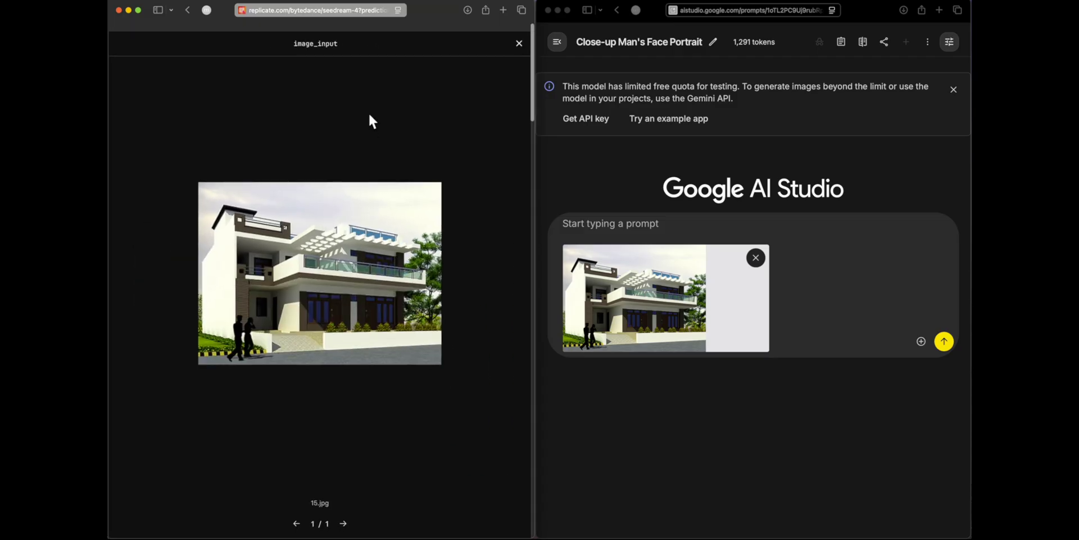
{"action": "left_click", "coordinate": [521, 38]}
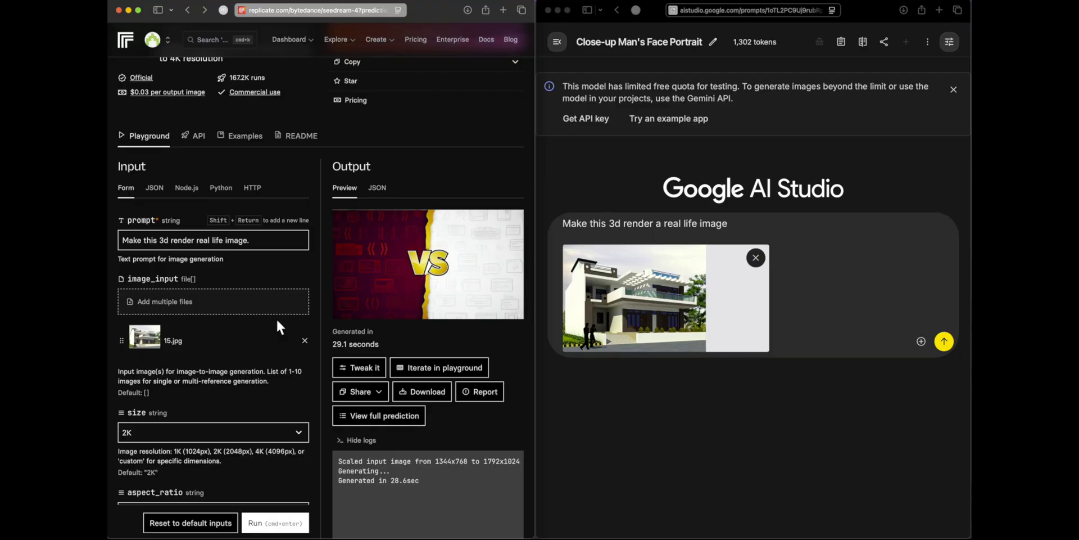
{"action": "scroll", "coordinate": [342, 366], "scroll_direction": "down", "scroll_amount": 1}
{"action": "left_click", "coordinate": [275, 523]}
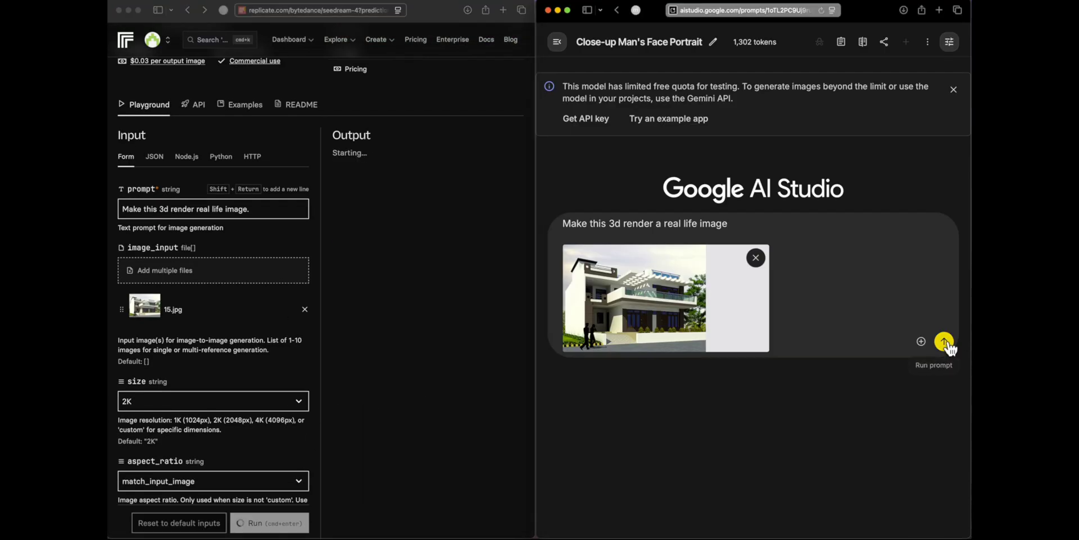
{"action": "left_click", "coordinate": [944, 341]}
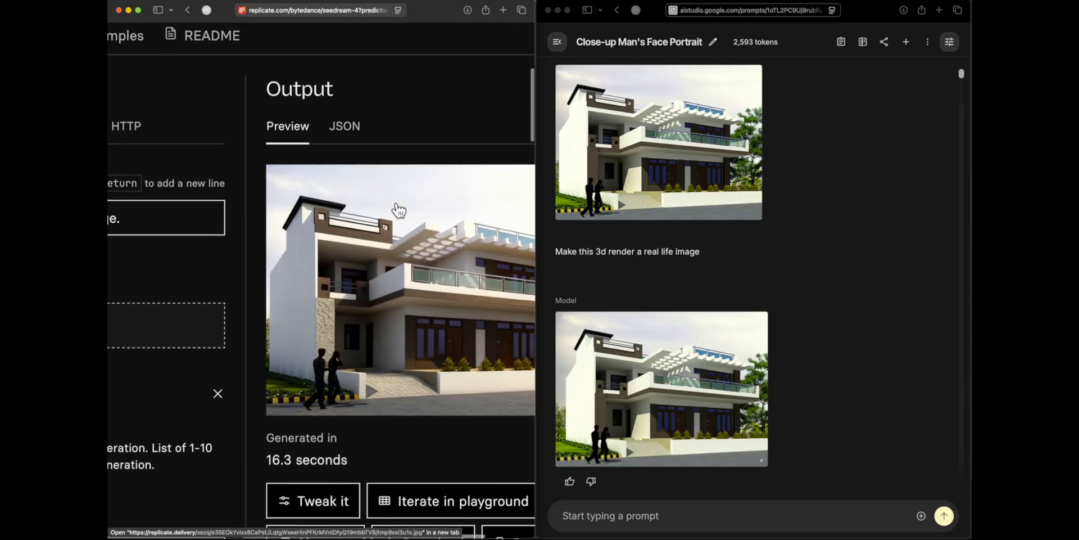
- Examine AI Studio's real-life version of the house and compare it with the original render above it
{"action": "scroll", "coordinate": [399, 211], "scroll_direction": "right", "scroll_amount": 3}
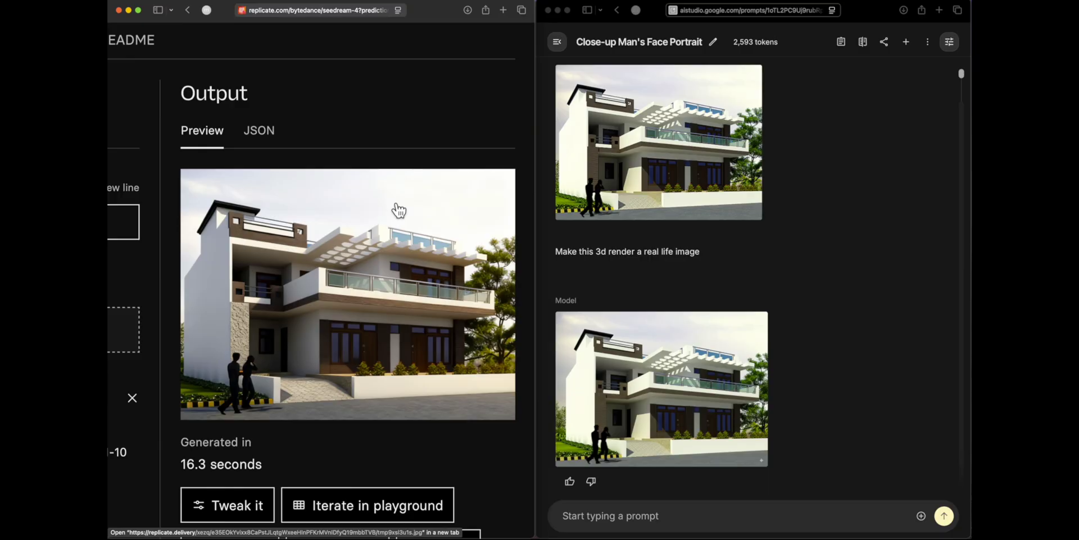
{"action": "left_click", "coordinate": [659, 336]}
{"action": "scroll", "coordinate": [660, 335], "scroll_direction": "up", "scroll_amount": 5}
{"action": "scroll", "coordinate": [660, 336], "scroll_direction": "down", "scroll_amount": 4}
{"action": "scroll", "coordinate": [659, 336], "scroll_direction": "left", "scroll_amount": 2}
{"action": "scroll", "coordinate": [659, 335], "scroll_direction": "right", "scroll_amount": 1}
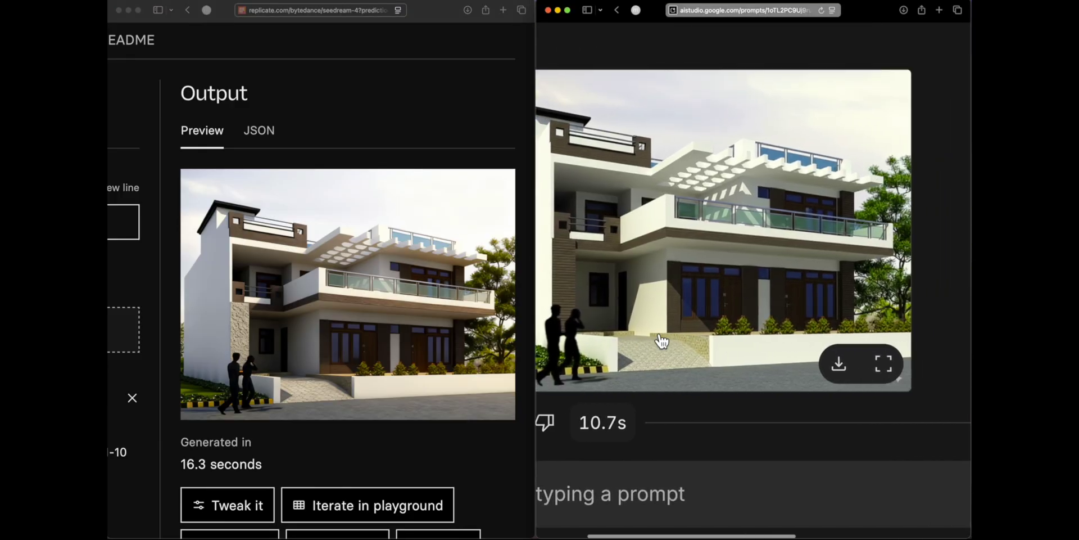
{"action": "scroll", "coordinate": [659, 336], "scroll_direction": "down", "scroll_amount": 5}
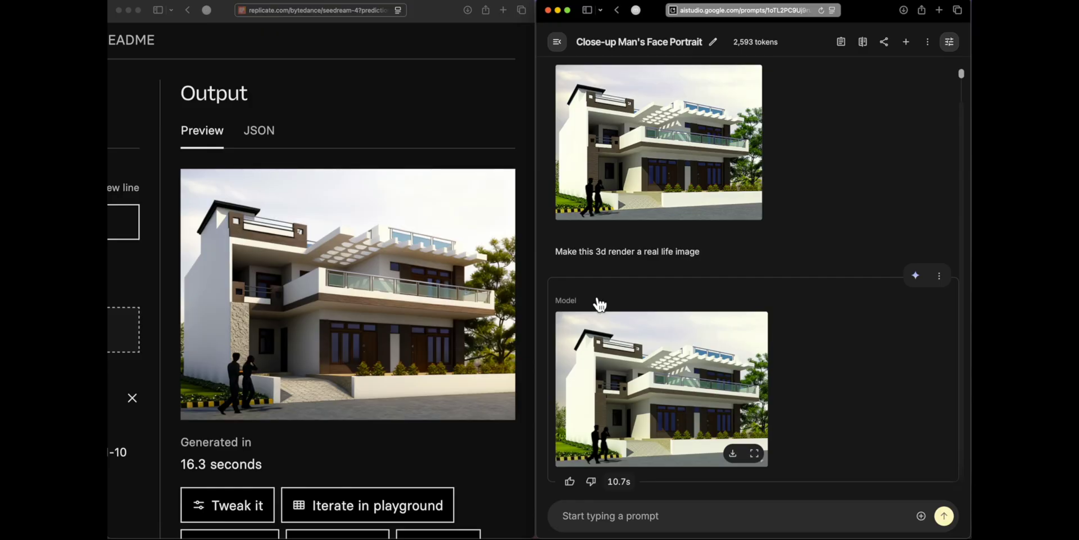
{"action": "scroll", "coordinate": [619, 261], "scroll_direction": "up", "scroll_amount": 1}
{"action": "scroll", "coordinate": [579, 219], "scroll_direction": "up", "scroll_amount": 5}
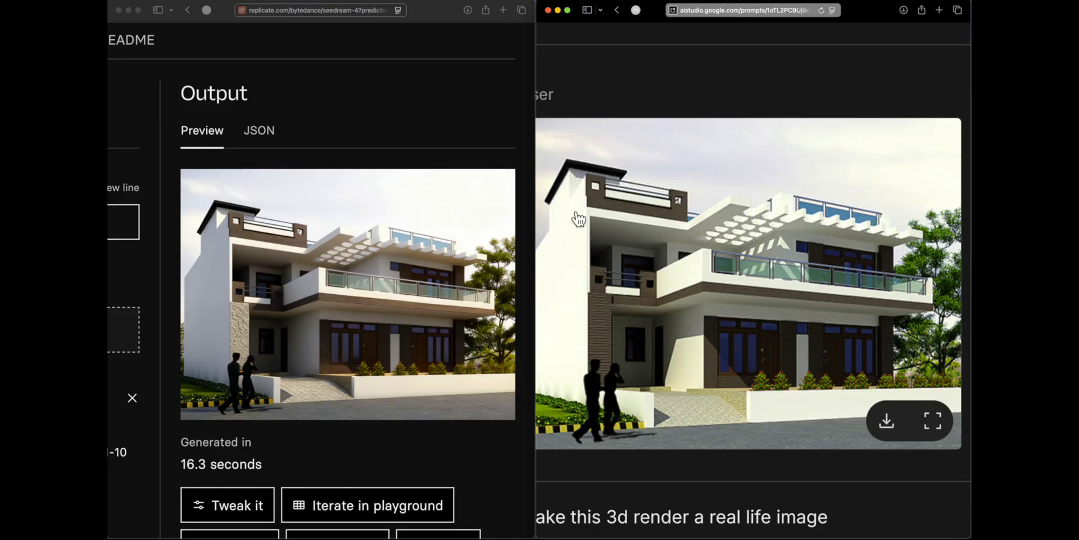
- Examine the pergola, balcony and stone pillar in Seedream's real-life house result
{"action": "left_click", "coordinate": [311, 240]}
{"action": "scroll", "coordinate": [311, 239], "scroll_direction": "up", "scroll_amount": 5}
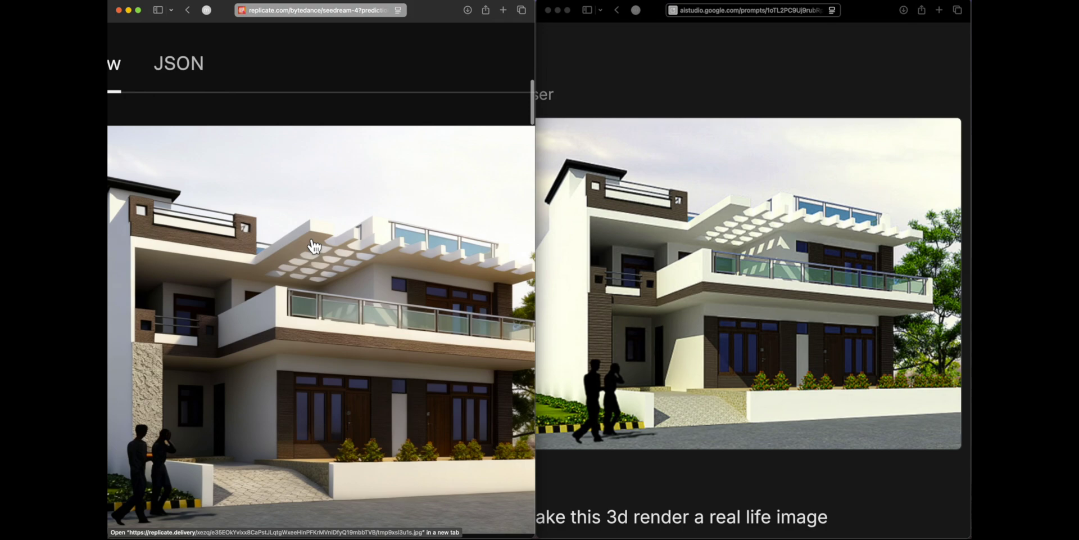
{"action": "scroll", "coordinate": [245, 374], "scroll_direction": "left", "scroll_amount": 5}
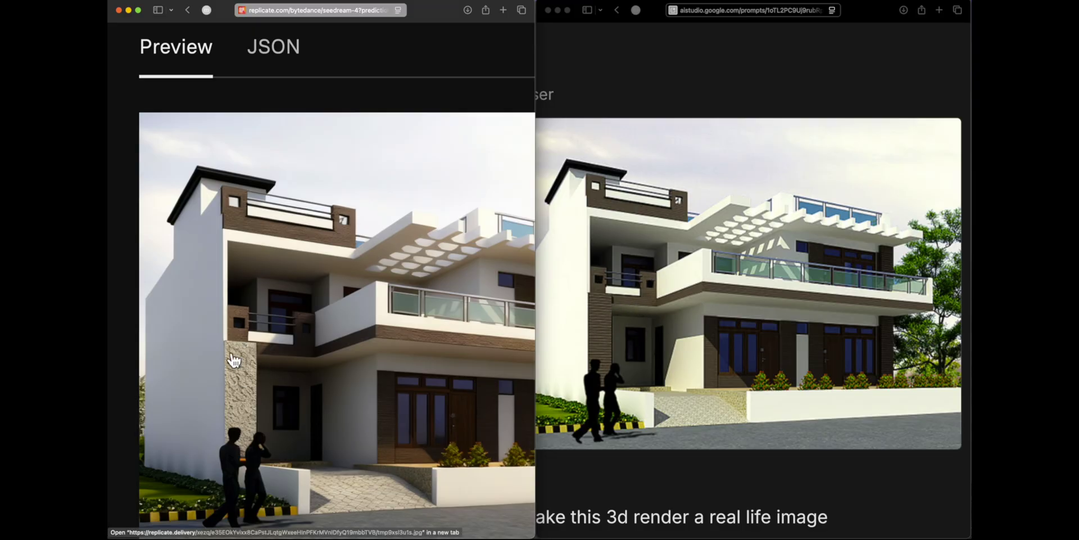
- Open Seedream's house result at full size, inspect the facade and planting up close, and close the image
{"action": "left_click", "coordinate": [243, 421]}
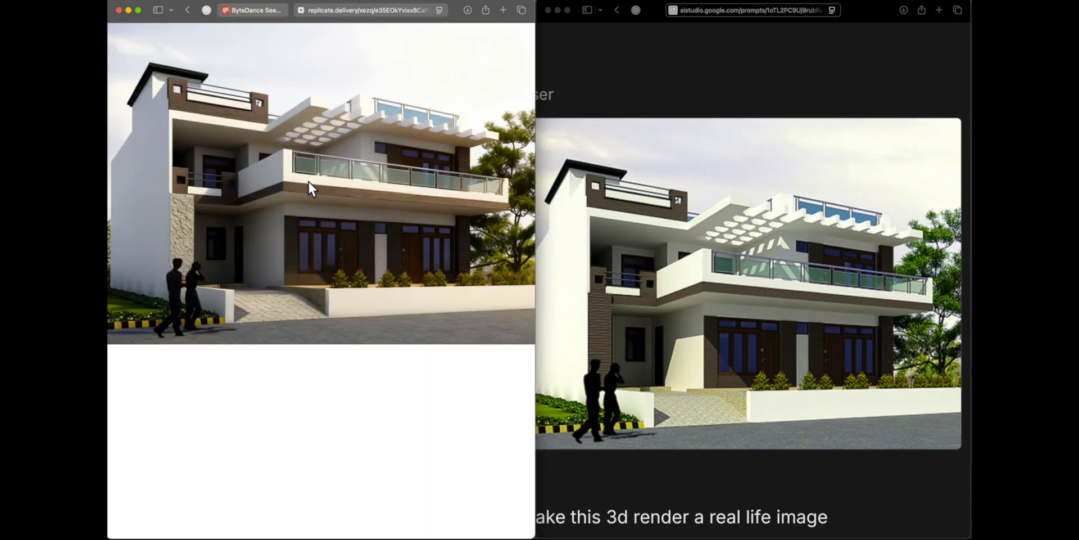
{"action": "left_click", "coordinate": [362, 232]}
{"action": "key", "text": "shift+super+backslash"}
{"action": "left_click", "coordinate": [335, 151]}
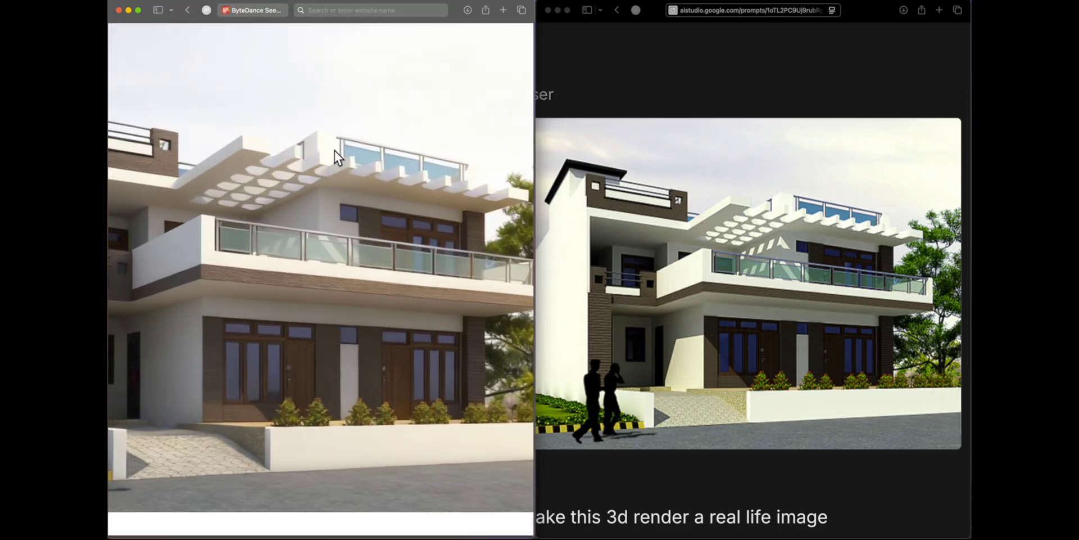
{"action": "key", "text": "super+w"}
- Compare the complete house results from Seedream and AI Studio side by side
{"action": "scroll", "coordinate": [672, 278], "scroll_direction": "down", "scroll_amount": 2}
{"action": "left_click", "coordinate": [723, 323]}
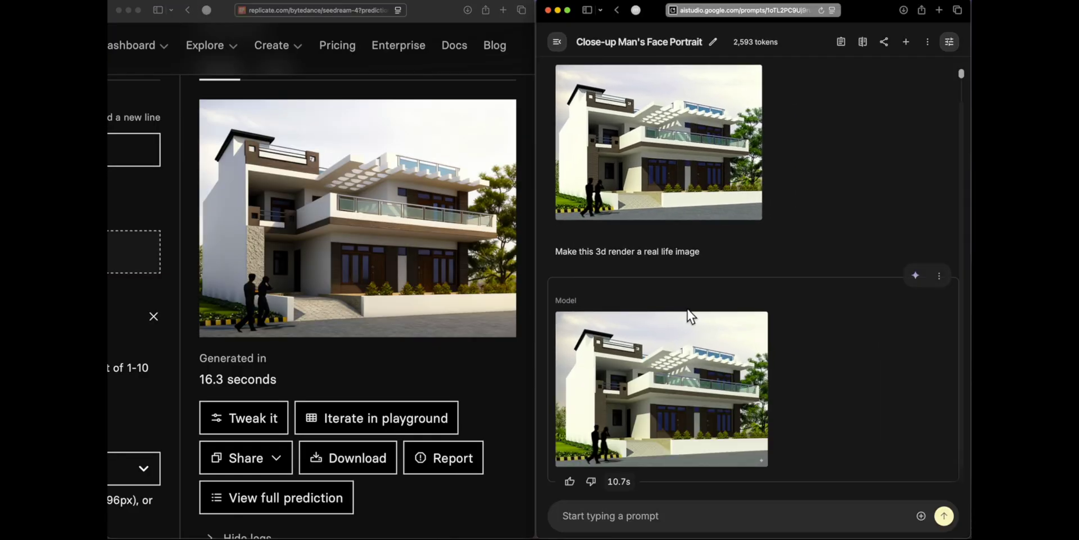
{"action": "left_click", "coordinate": [916, 276]}
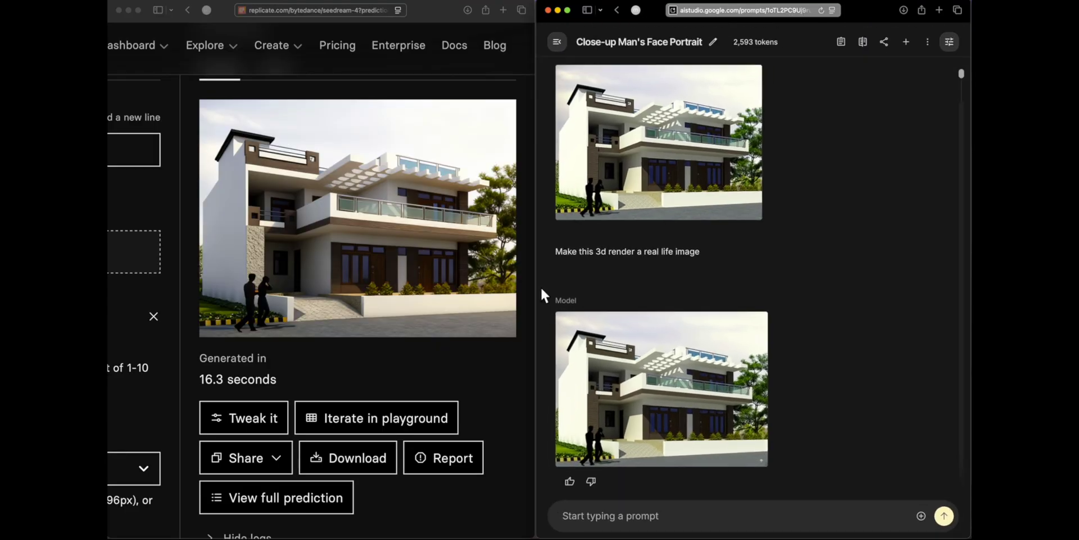
{"action": "key", "text": "super+shift+backslash"}
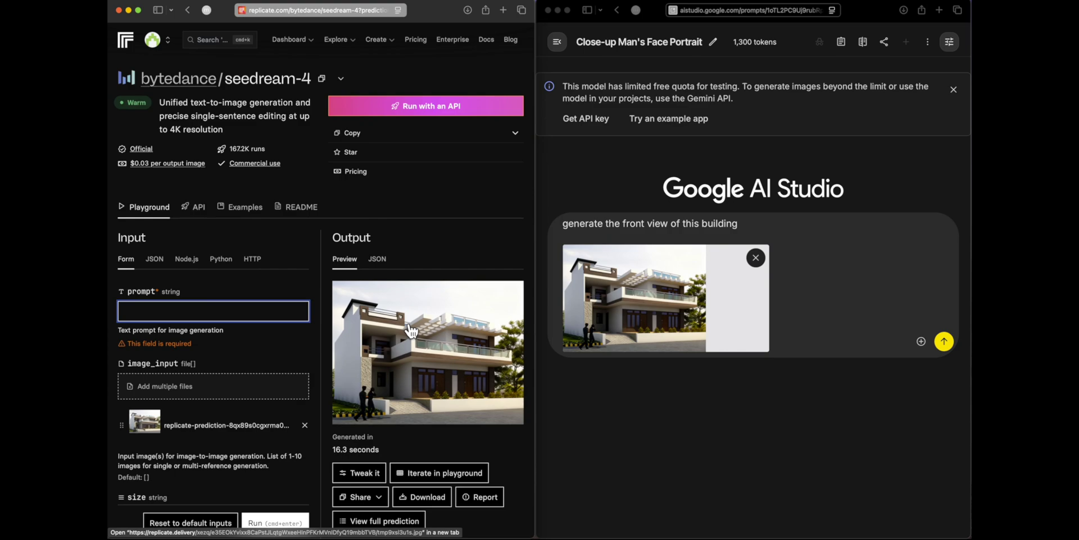
- Look over the Seedream house output once more and begin editing the prompt in the Replicate playground
{"action": "scroll", "coordinate": [402, 334], "scroll_direction": "up", "scroll_amount": 5}
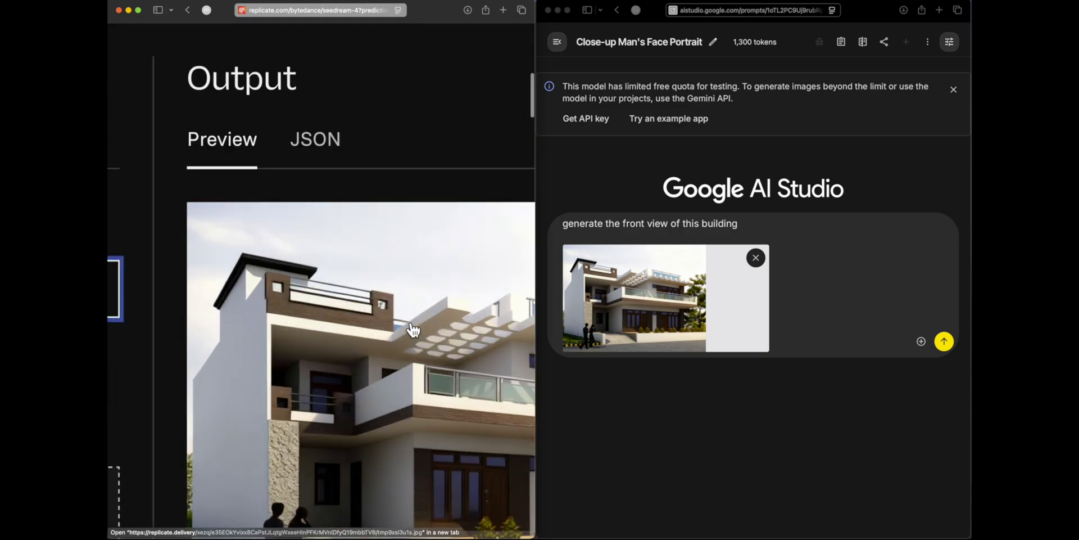
{"action": "scroll", "coordinate": [413, 329], "scroll_direction": "down", "scroll_amount": 5}
{"action": "left_click", "coordinate": [206, 264]}
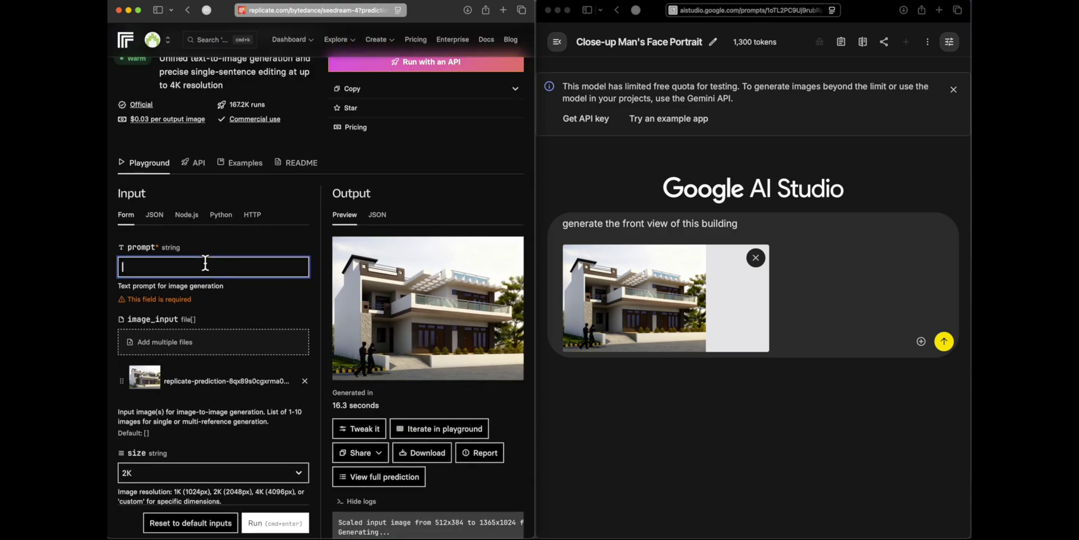
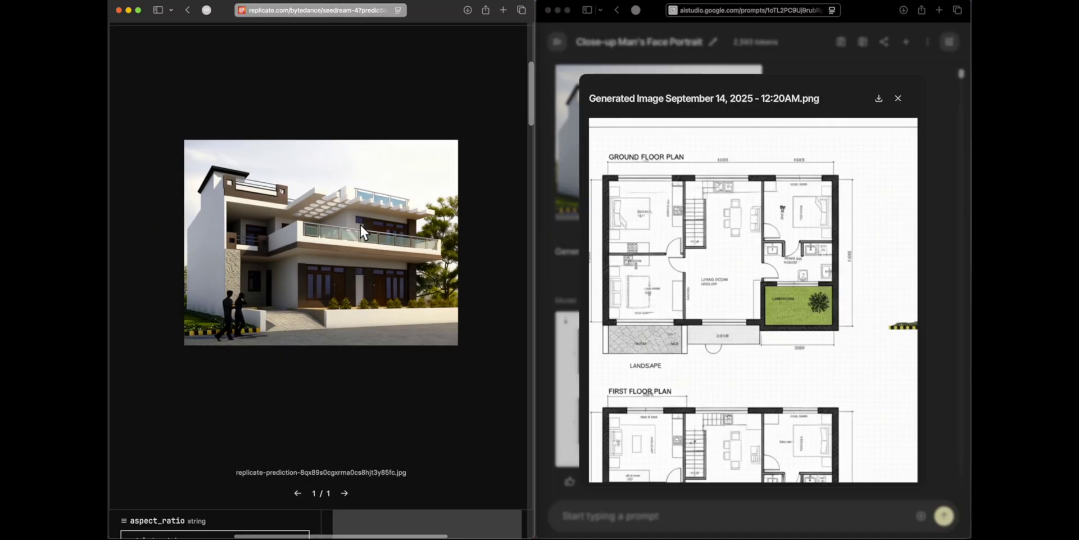
- Enlarge the house photo on Replicate and examine the front and side elevations in AI Studio's plan sheet
{"action": "left_click", "coordinate": [360, 224]}
{"action": "scroll", "coordinate": [757, 242], "scroll_direction": "down", "scroll_amount": 3}
{"action": "scroll", "coordinate": [757, 242], "scroll_direction": "right", "scroll_amount": 4}
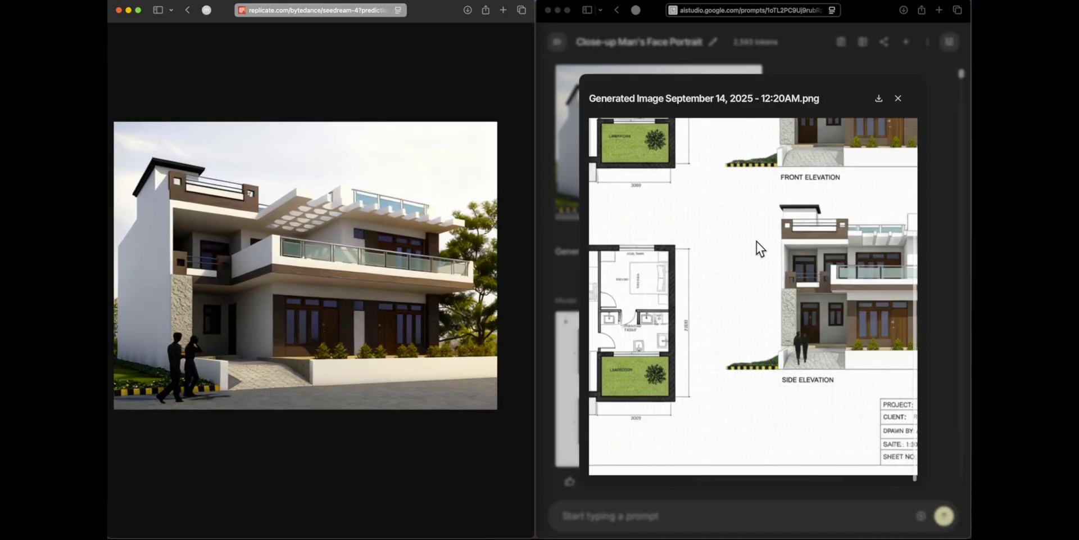
{"action": "scroll", "coordinate": [756, 241], "scroll_direction": "left", "scroll_amount": 5}
{"action": "scroll", "coordinate": [757, 242], "scroll_direction": "down", "scroll_amount": 10}
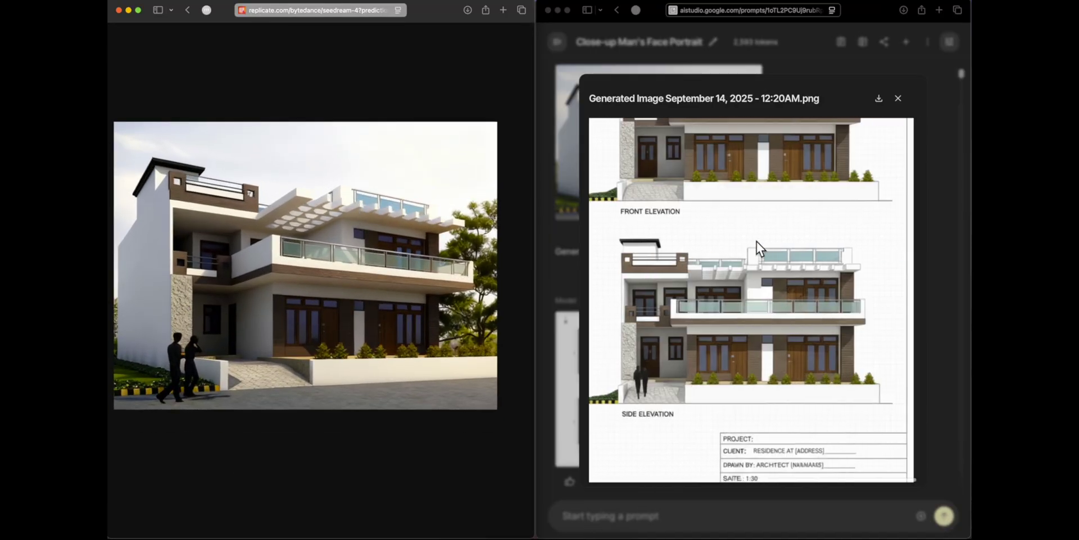
{"action": "scroll", "coordinate": [756, 242], "scroll_direction": "up", "scroll_amount": 2}
{"action": "scroll", "coordinate": [756, 239], "scroll_direction": "down", "scroll_amount": 2}
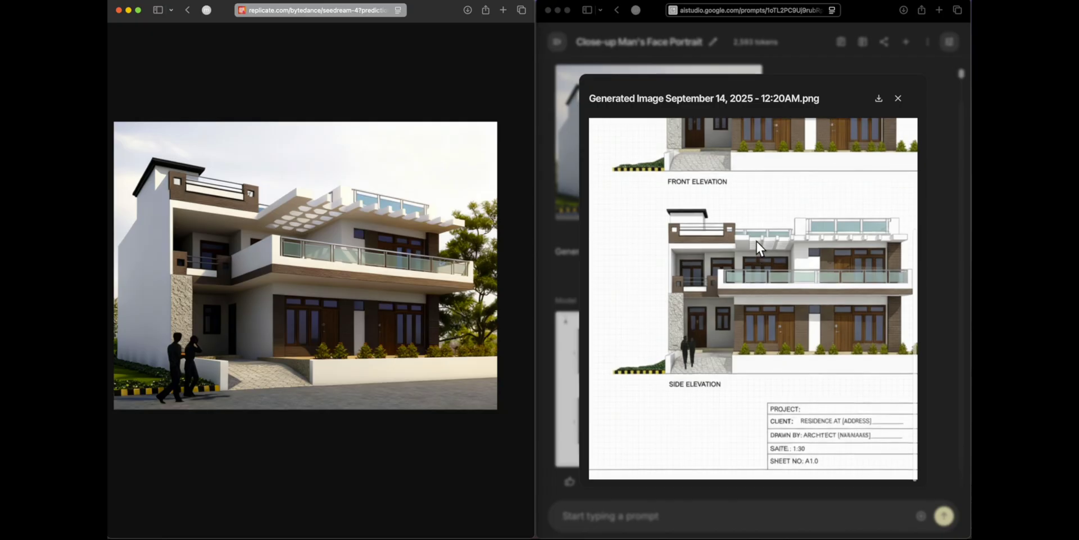
{"action": "scroll", "coordinate": [736, 308], "scroll_direction": "up", "scroll_amount": 3}
{"action": "scroll", "coordinate": [736, 308], "scroll_direction": "up", "scroll_amount": 3}
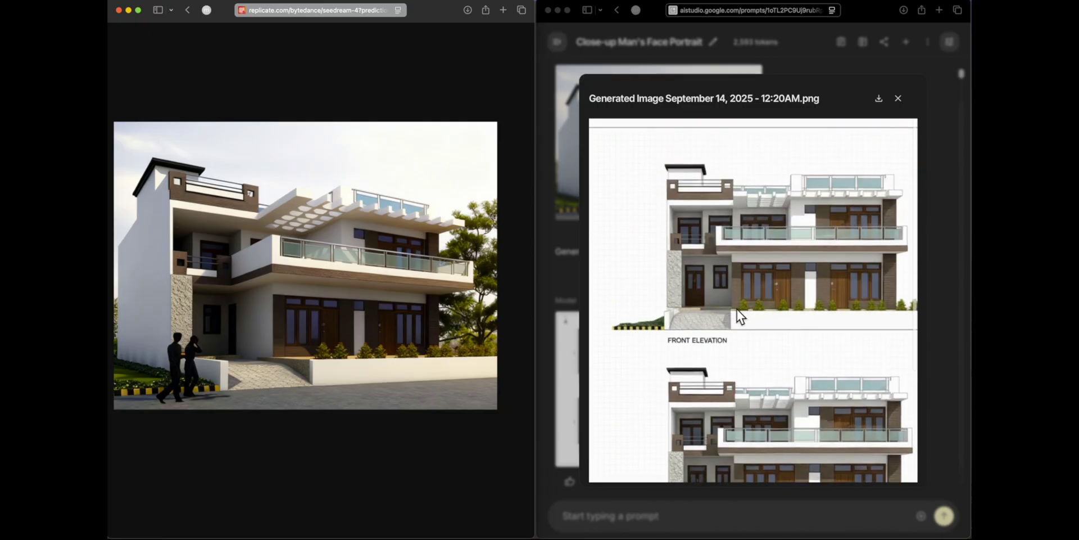
- Examine the ground and first floor plans in AI Studio's sheet against the house photo
{"action": "scroll", "coordinate": [736, 308], "scroll_direction": "down", "scroll_amount": 6}
{"action": "scroll", "coordinate": [737, 308], "scroll_direction": "right", "scroll_amount": 2}
{"action": "scroll", "coordinate": [736, 308], "scroll_direction": "up", "scroll_amount": 10}
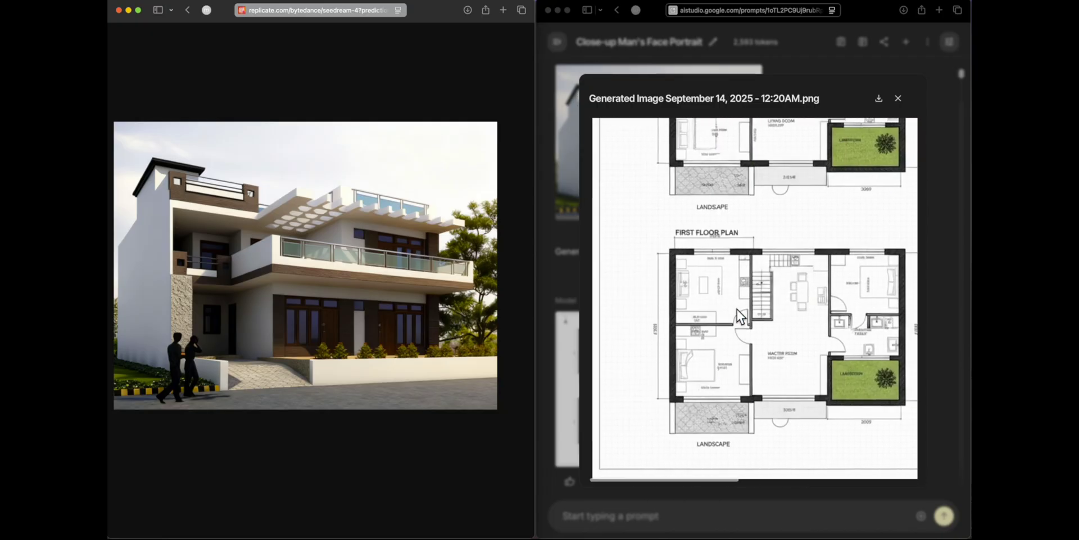
{"action": "scroll", "coordinate": [737, 309], "scroll_direction": "right", "scroll_amount": 2}
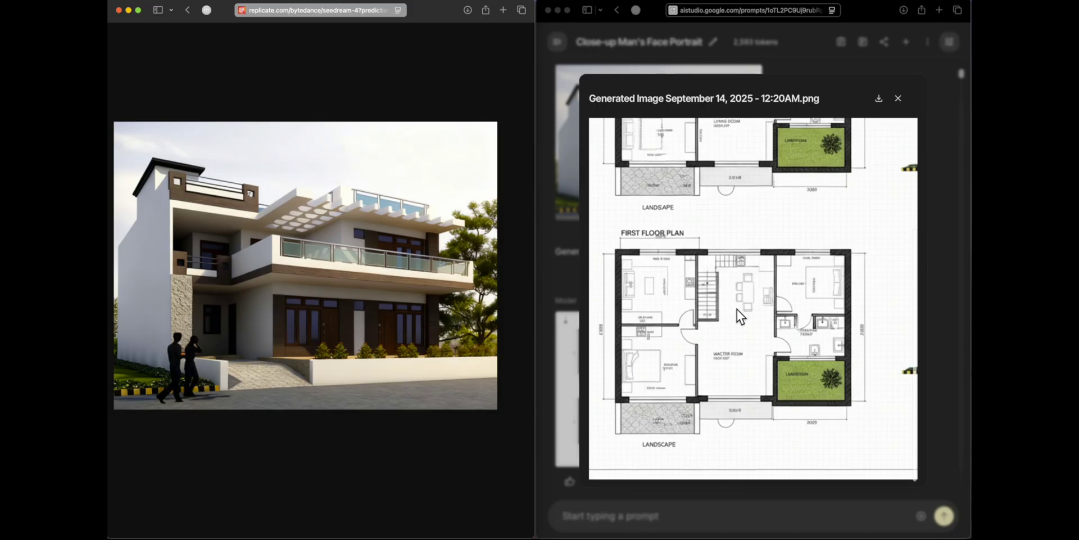
{"action": "scroll", "coordinate": [737, 309], "scroll_direction": "up", "scroll_amount": 5}
{"action": "scroll", "coordinate": [737, 309], "scroll_direction": "left", "scroll_amount": 2}
{"action": "scroll", "coordinate": [747, 243], "scroll_direction": "up", "scroll_amount": 2}
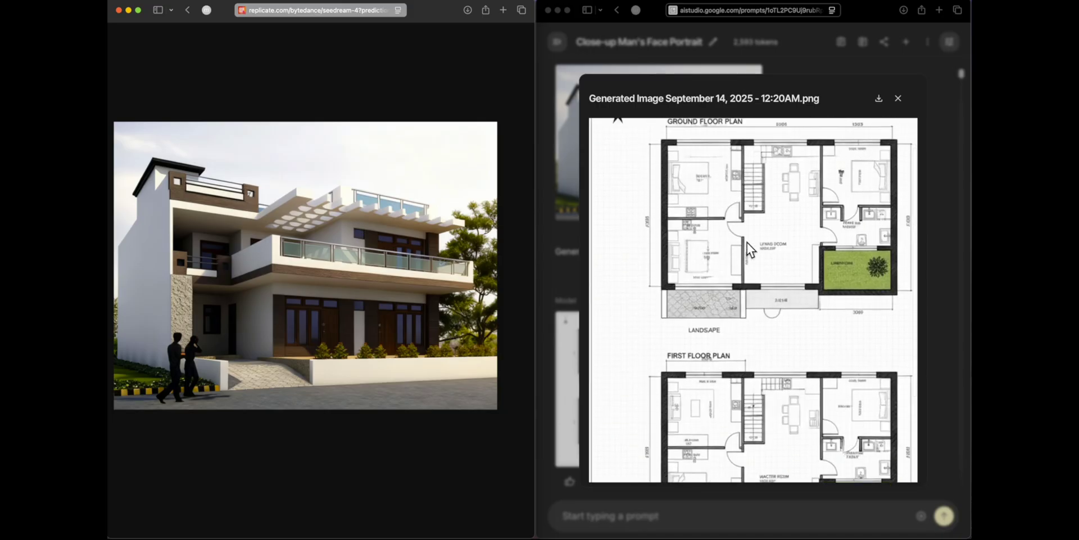
{"action": "scroll", "coordinate": [756, 241], "scroll_direction": "right", "scroll_amount": 2}
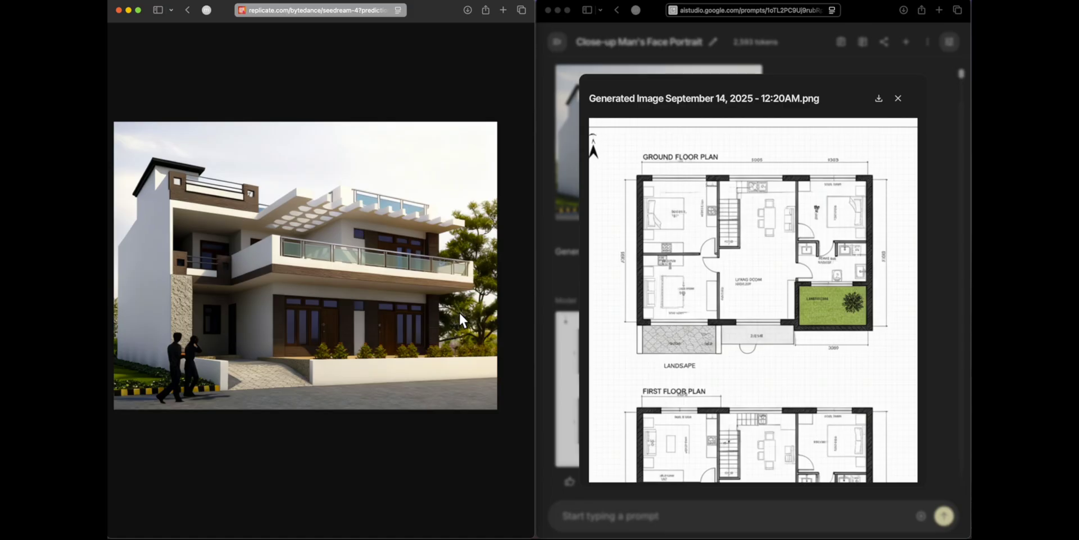
{"action": "scroll", "coordinate": [837, 346], "scroll_direction": "right", "scroll_amount": 5}
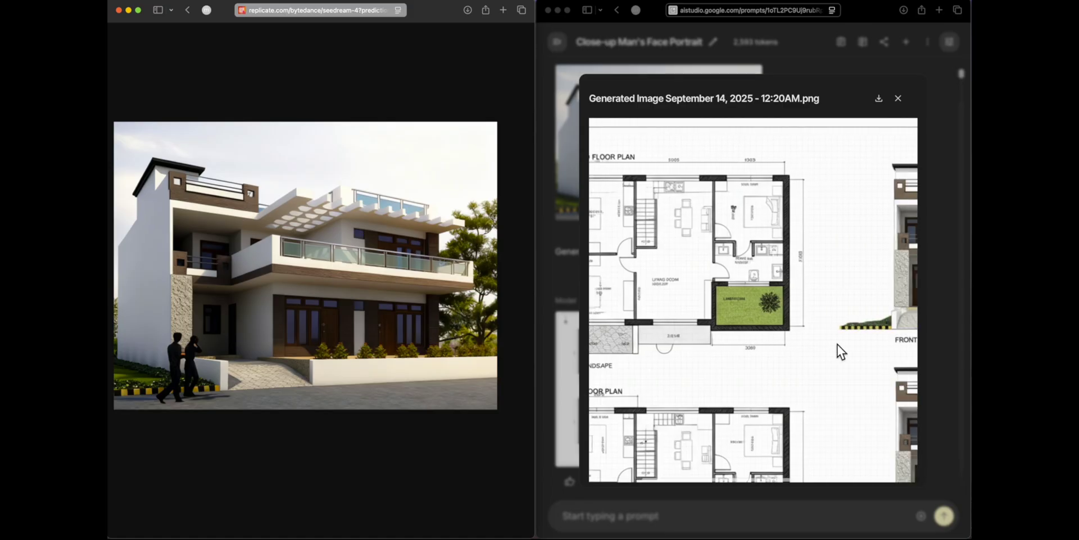
{"action": "scroll", "coordinate": [756, 327], "scroll_direction": "left", "scroll_amount": 3}
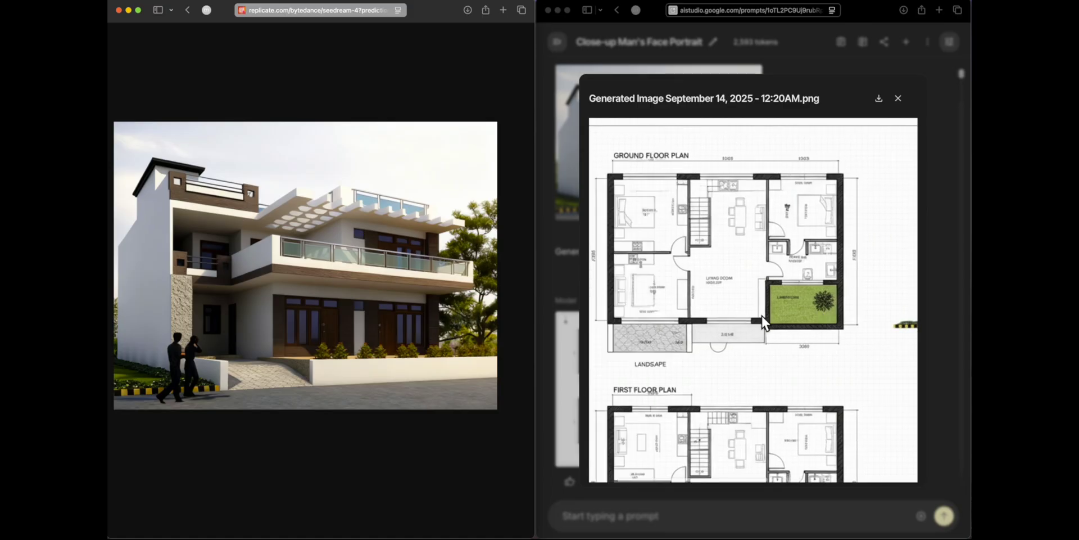
{"action": "scroll", "coordinate": [816, 303], "scroll_direction": "down", "scroll_amount": 5}
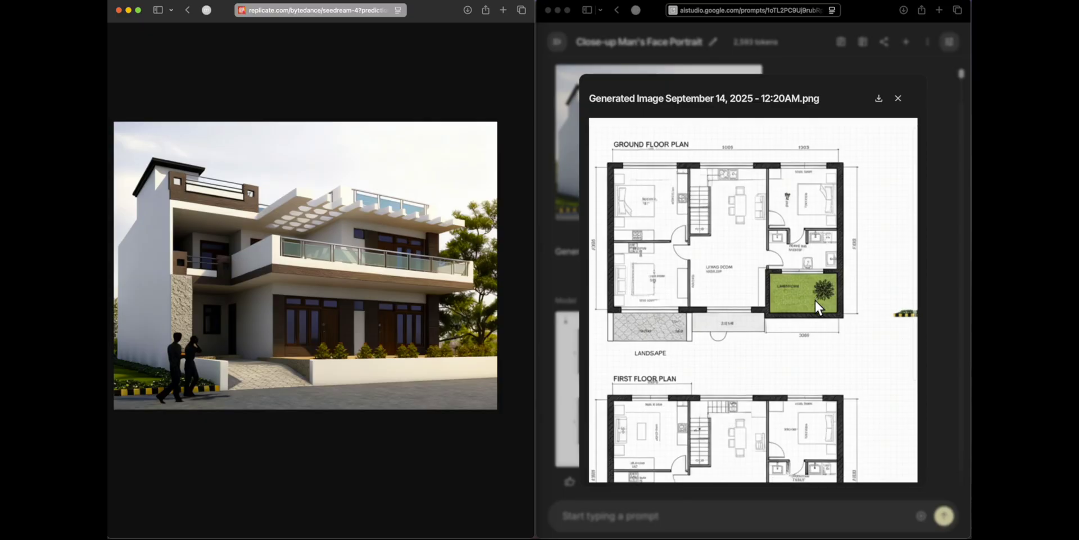
- Inspect the elevations' pergola, balcony and facade details up close in AI Studio's plan sheet and close the image
{"action": "left_click", "coordinate": [779, 314]}
{"action": "scroll", "coordinate": [750, 279], "scroll_direction": "up", "scroll_amount": 5}
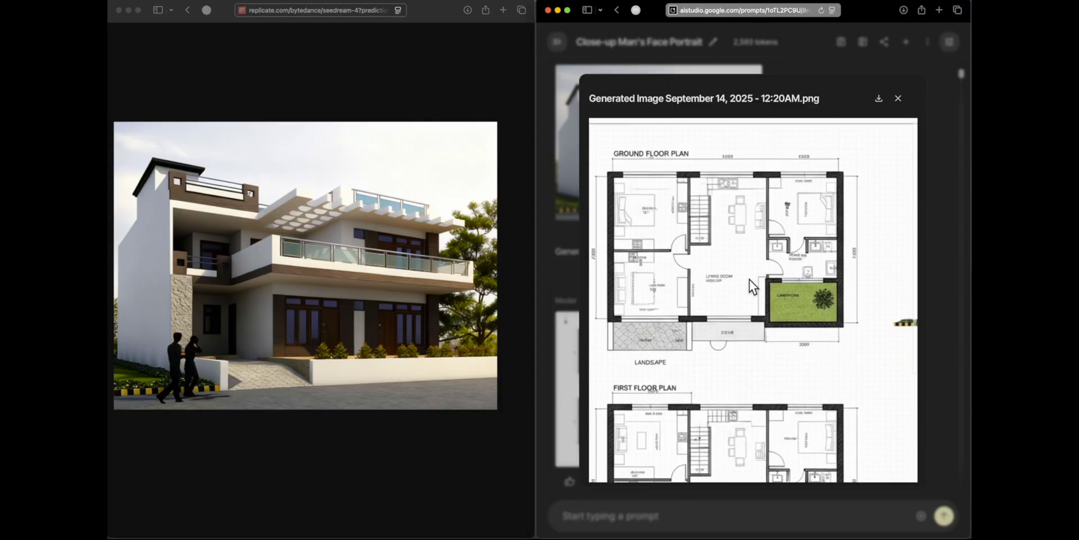
{"action": "scroll", "coordinate": [802, 271], "scroll_direction": "down", "scroll_amount": 15}
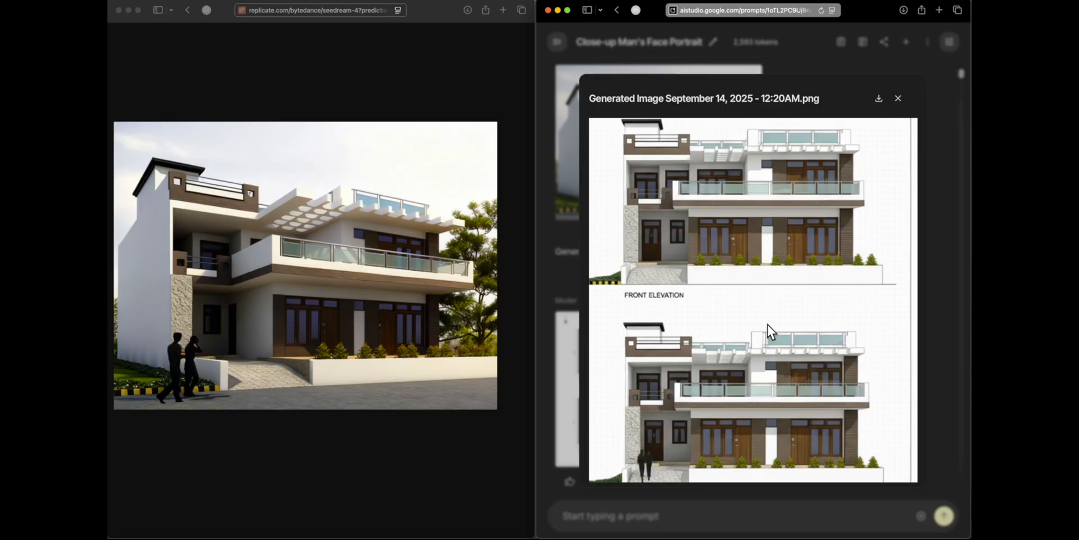
{"action": "scroll", "coordinate": [713, 161], "scroll_direction": "up", "scroll_amount": 5}
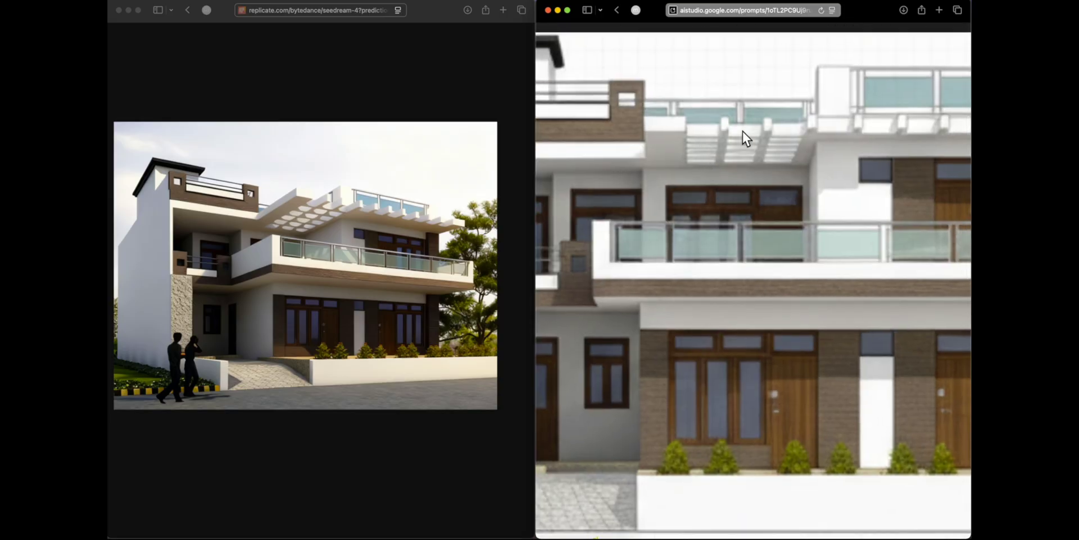
{"action": "scroll", "coordinate": [744, 132], "scroll_direction": "down", "scroll_amount": 3}
{"action": "scroll", "coordinate": [801, 148], "scroll_direction": "up", "scroll_amount": 3}
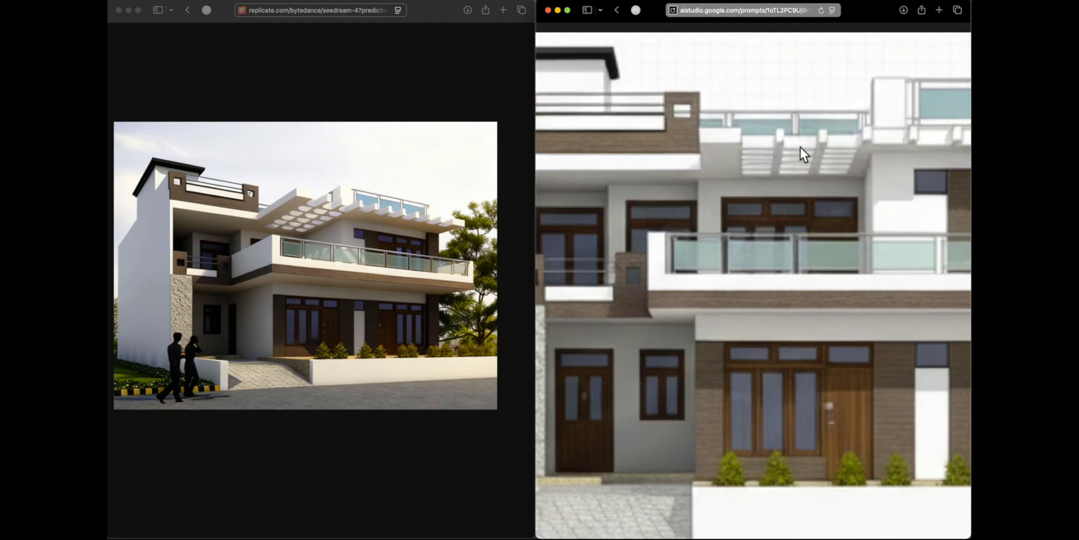
{"action": "scroll", "coordinate": [801, 147], "scroll_direction": "right", "scroll_amount": 3}
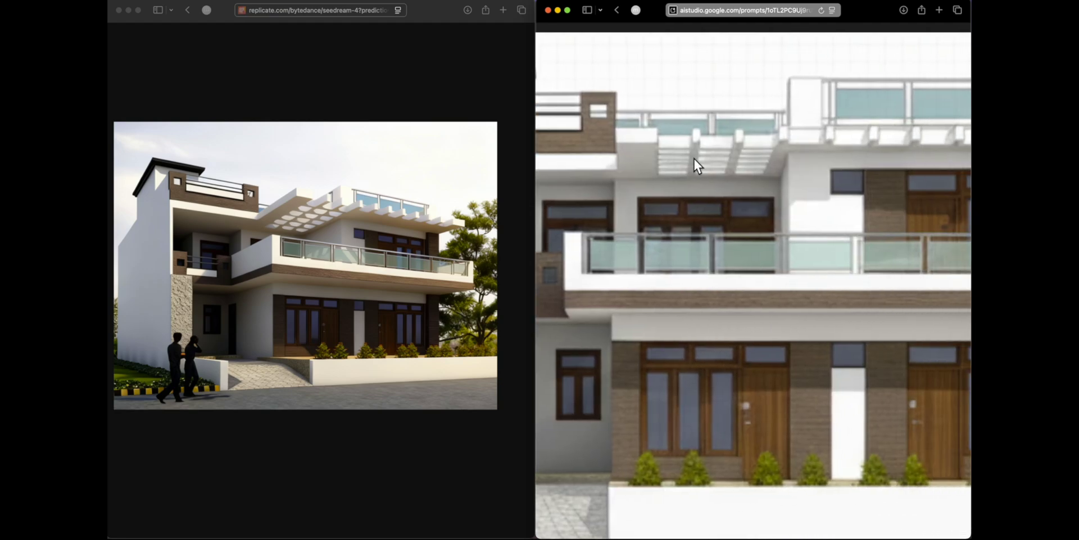
{"action": "scroll", "coordinate": [708, 160], "scroll_direction": "down", "scroll_amount": 5}
{"action": "scroll", "coordinate": [721, 236], "scroll_direction": "up", "scroll_amount": 10}
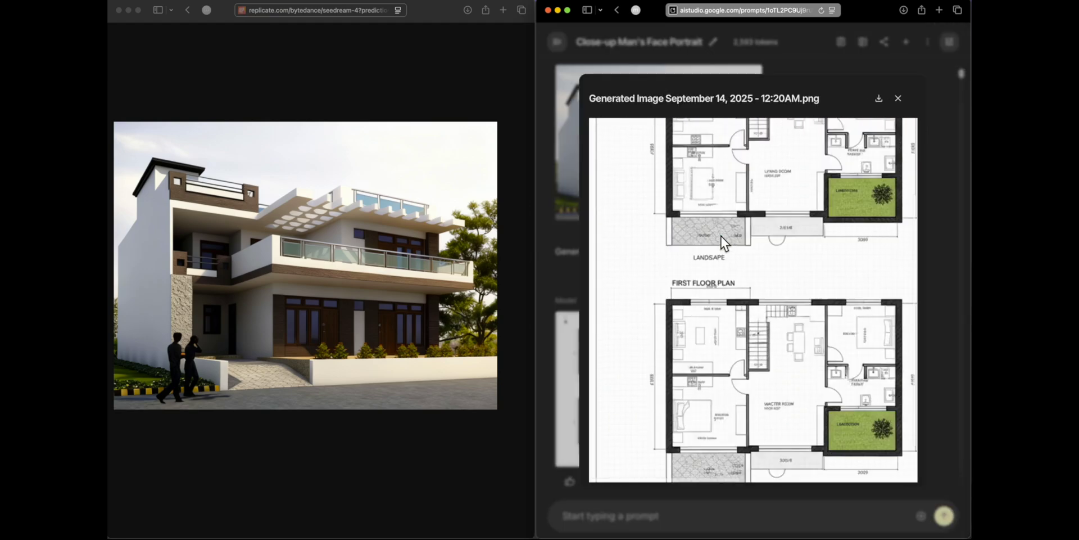
{"action": "scroll", "coordinate": [721, 236], "scroll_direction": "right", "scroll_amount": 5}
{"action": "left_click", "coordinate": [899, 98]}
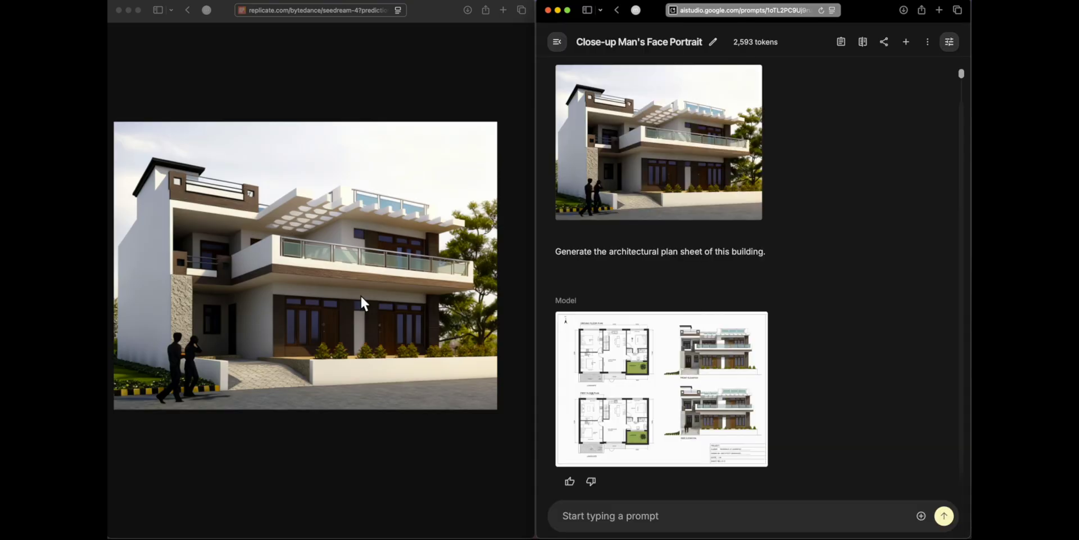
- Close the enlarged house photo on Replicate and examine Seedream's generated plan sheet at full size
{"action": "left_click", "coordinate": [339, 95]}
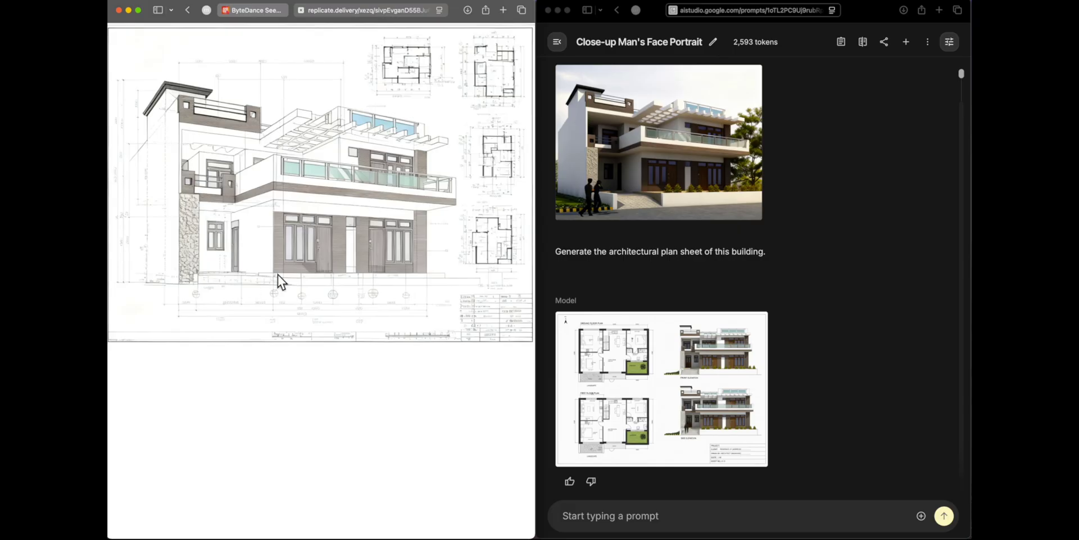
{"action": "scroll", "coordinate": [278, 275], "scroll_direction": "up", "scroll_amount": 5}
{"action": "scroll", "coordinate": [243, 177], "scroll_direction": "down", "scroll_amount": 5}
{"action": "scroll", "coordinate": [219, 190], "scroll_direction": "up", "scroll_amount": 1}
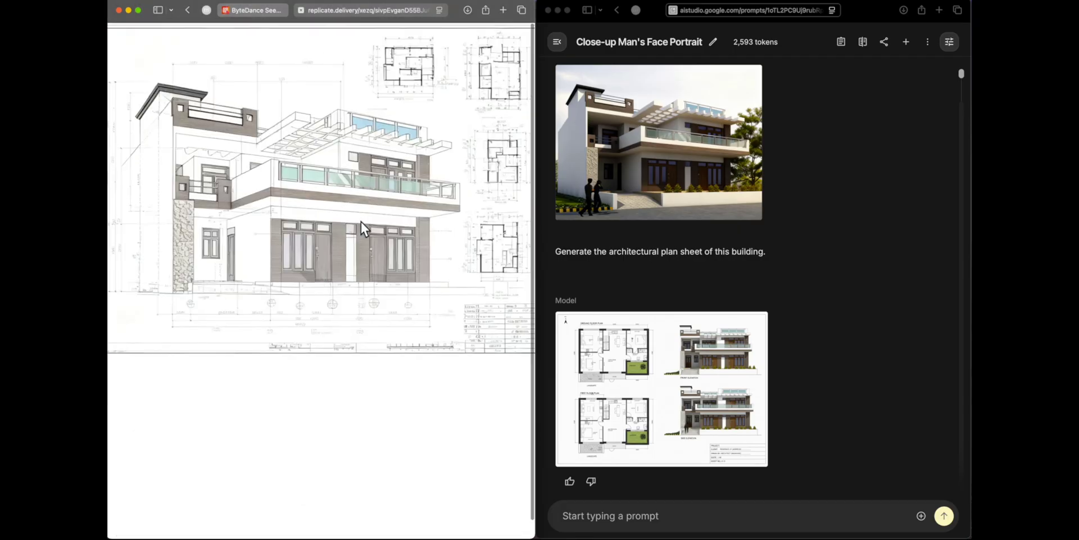
{"action": "scroll", "coordinate": [287, 215], "scroll_direction": "left", "scroll_amount": 2}
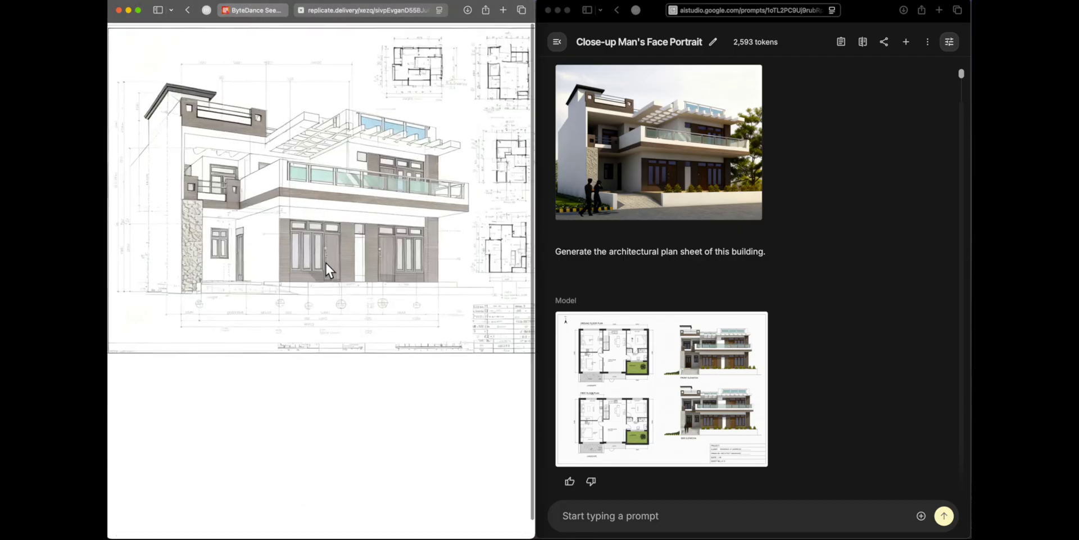
{"action": "scroll", "coordinate": [322, 212], "scroll_direction": "up", "scroll_amount": 2}
{"action": "scroll", "coordinate": [322, 212], "scroll_direction": "right", "scroll_amount": 3}
{"action": "scroll", "coordinate": [322, 211], "scroll_direction": "left", "scroll_amount": 2}
- Compare Seedream's perspective drawing and small floor plans with the enlarged original house photo in AI Studio
{"action": "left_click", "coordinate": [670, 132]}
{"action": "scroll", "coordinate": [670, 132], "scroll_direction": "up", "scroll_amount": 4}
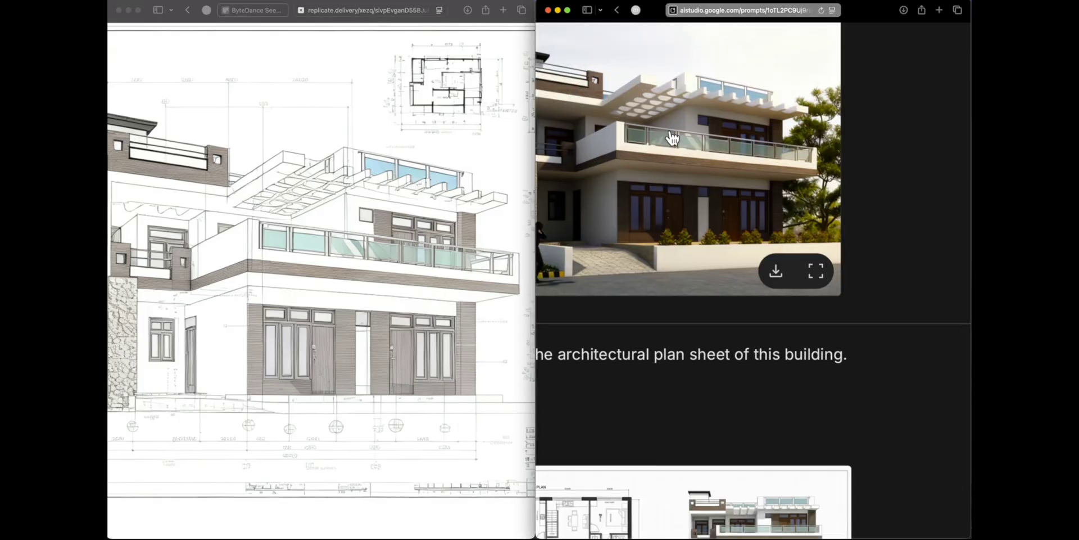
{"action": "scroll", "coordinate": [673, 138], "scroll_direction": "down", "scroll_amount": 5}
{"action": "scroll", "coordinate": [356, 194], "scroll_direction": "up", "scroll_amount": 3}
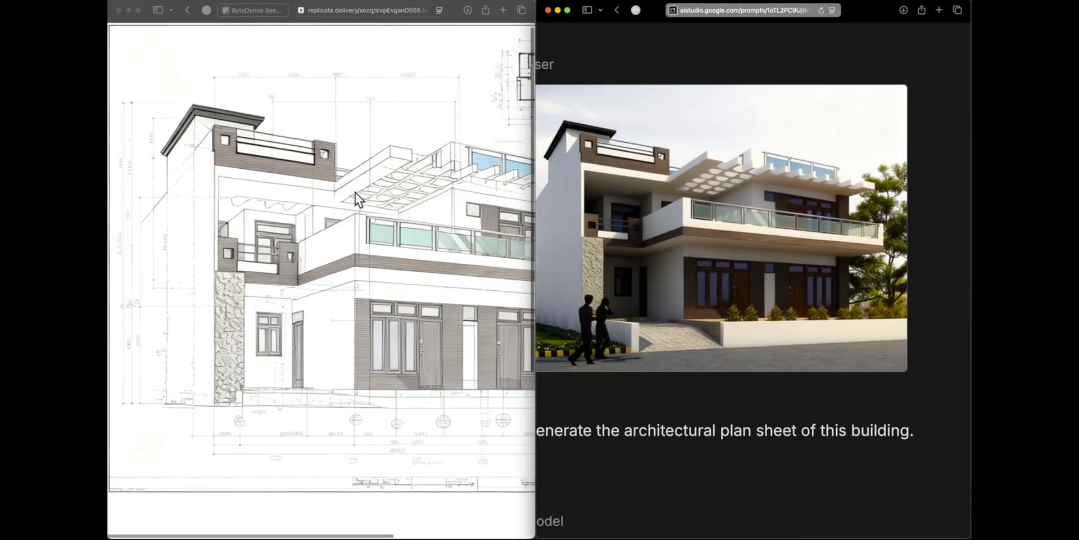
{"action": "scroll", "coordinate": [355, 193], "scroll_direction": "right", "scroll_amount": 5}
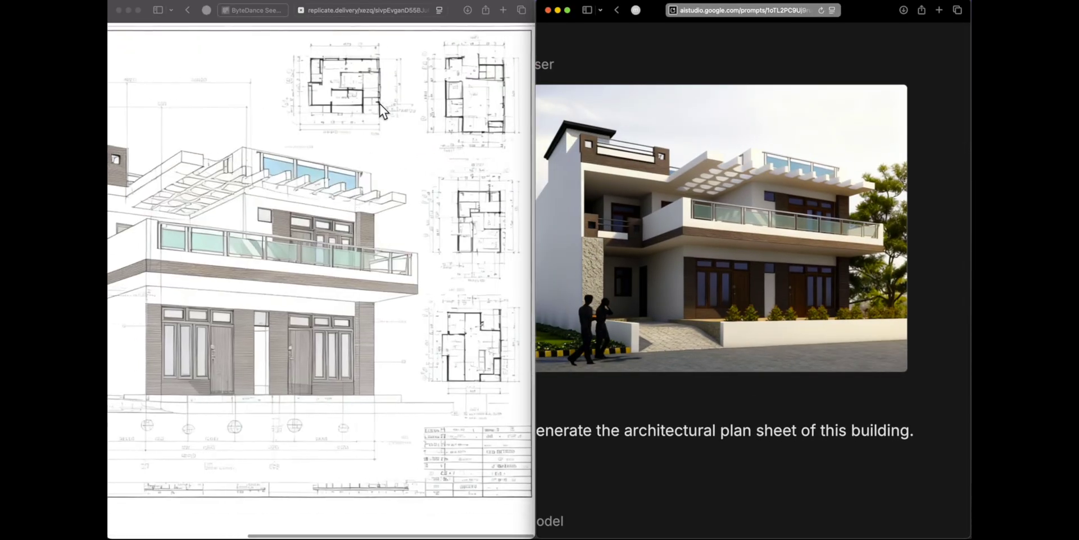
{"action": "left_click", "coordinate": [467, 235]}
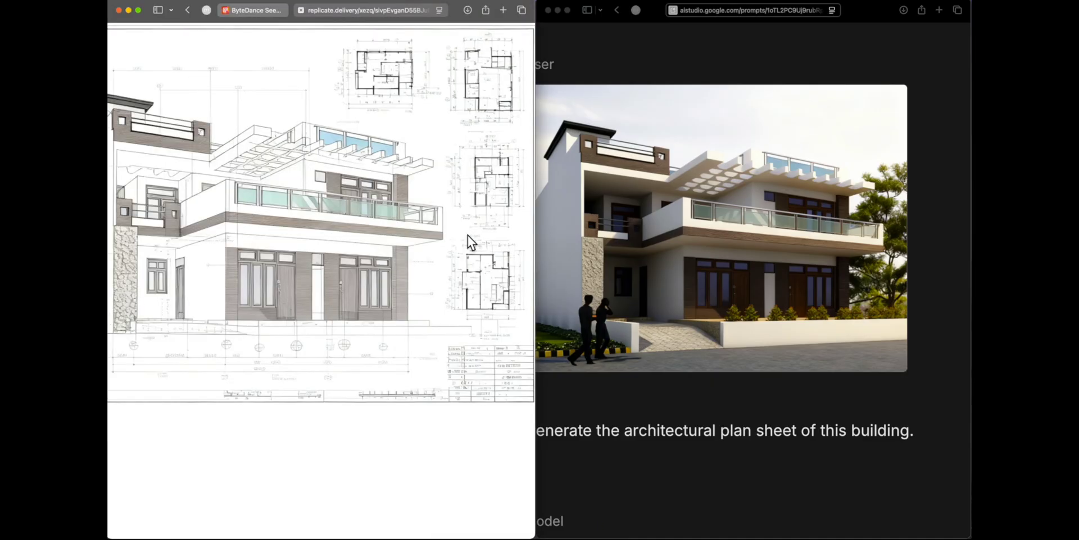
{"action": "scroll", "coordinate": [467, 235], "scroll_direction": "left", "scroll_amount": 3}
- View Seedream's plan sheet in the browser's tab overview, reopen it, and return to the Seedream playground
{"action": "key", "text": "super+shift+backslash"}
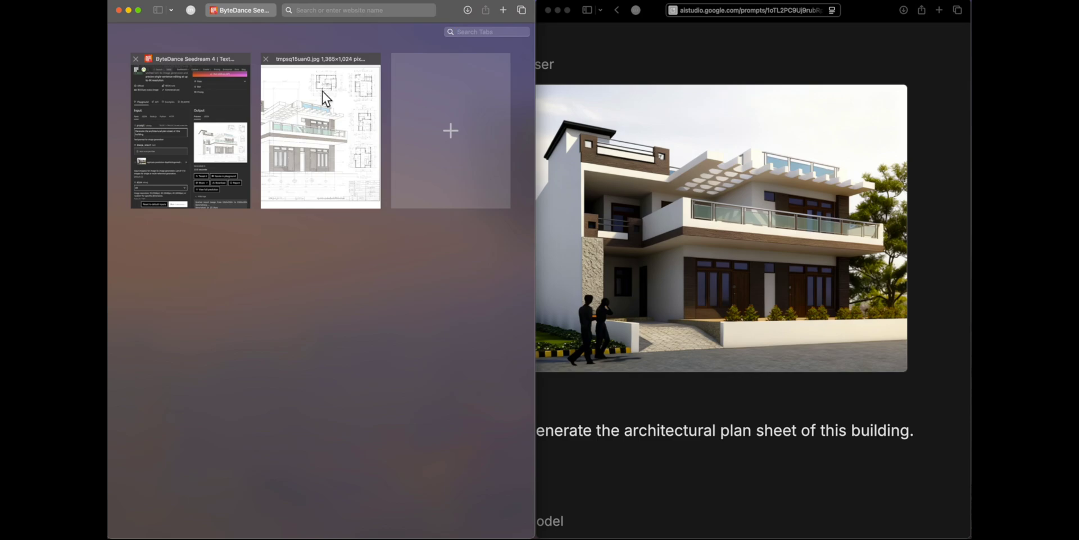
{"action": "left_click", "coordinate": [323, 92]}
{"action": "key", "text": "super+shift+backslash"}
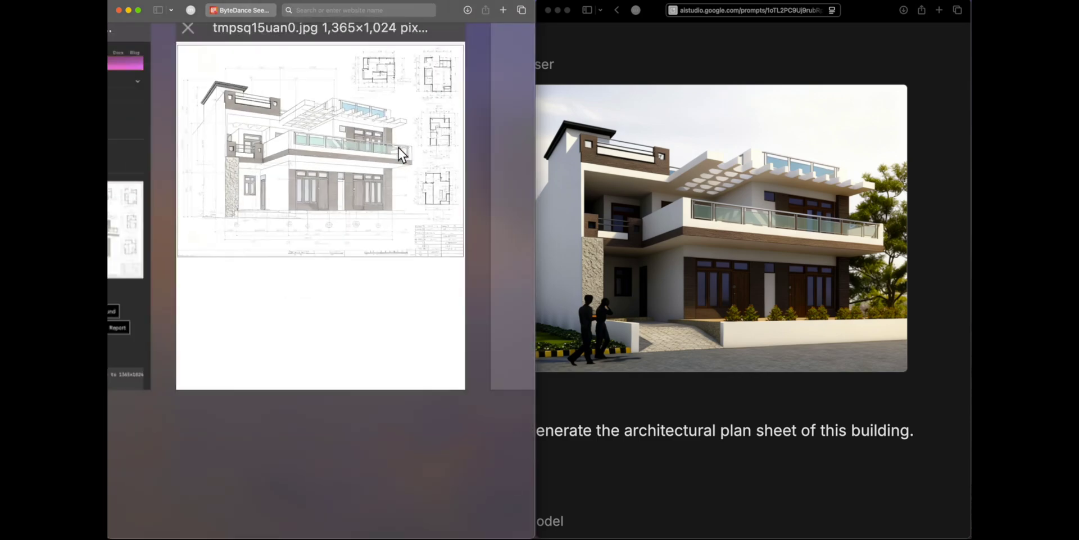
{"action": "left_click", "coordinate": [372, 150]}
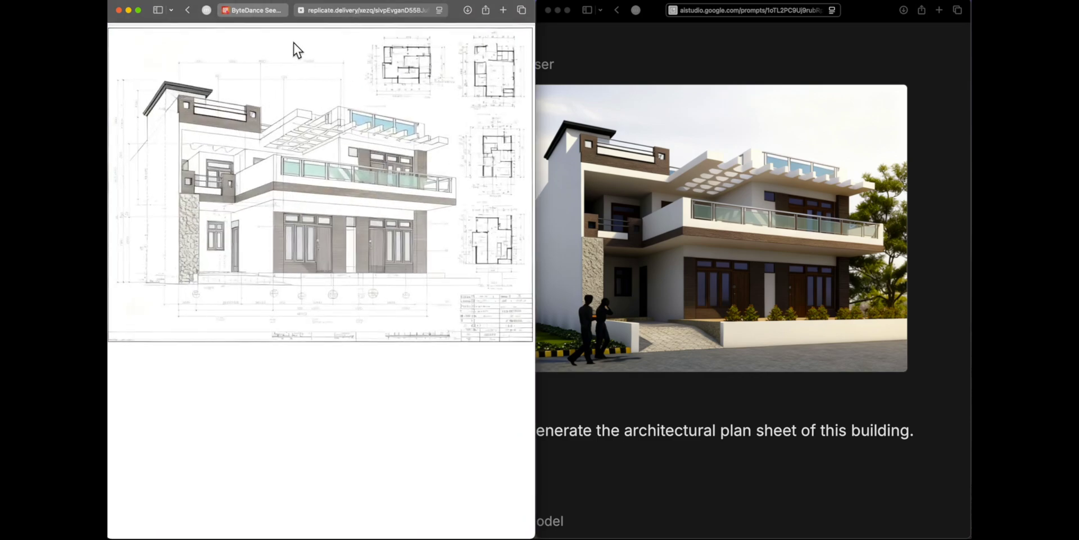
{"action": "left_click", "coordinate": [274, 12]}
{"action": "left_click", "coordinate": [647, 204]}
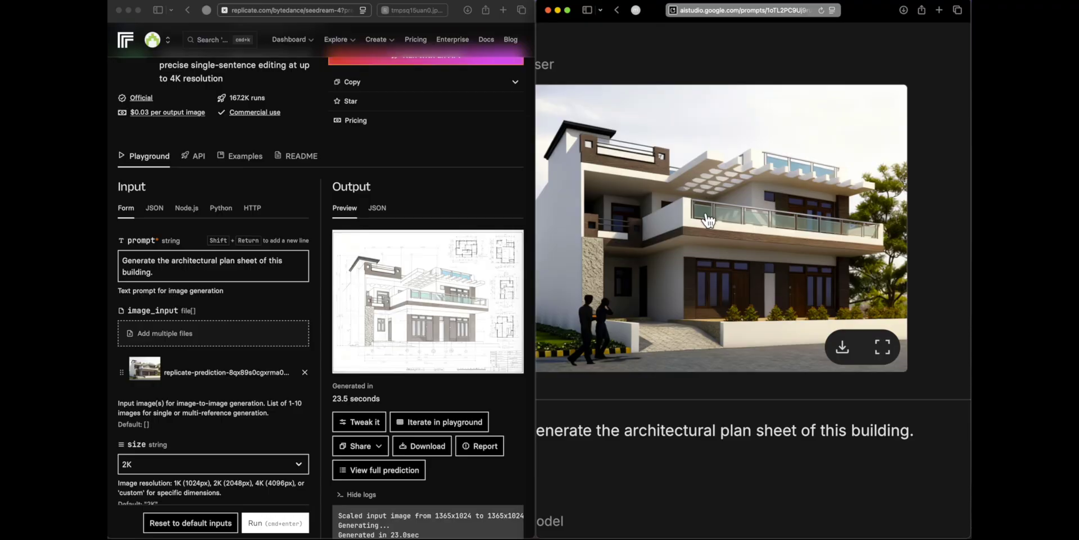
- Open the "SHOCKING TRUTH" thumbnail input on Replicate at full size, look it over, and close it
{"action": "scroll", "coordinate": [701, 245], "scroll_direction": "down", "scroll_amount": 5}
{"action": "scroll", "coordinate": [693, 294], "scroll_direction": "down", "scroll_amount": 1}
{"action": "scroll", "coordinate": [692, 295], "scroll_direction": "up", "scroll_amount": 5}
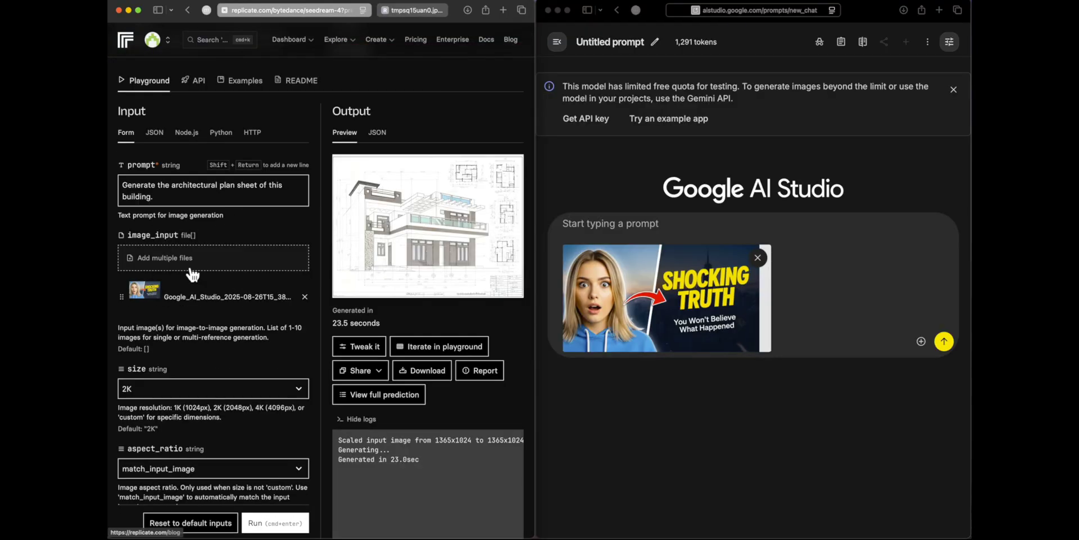
{"action": "left_click", "coordinate": [145, 290]}
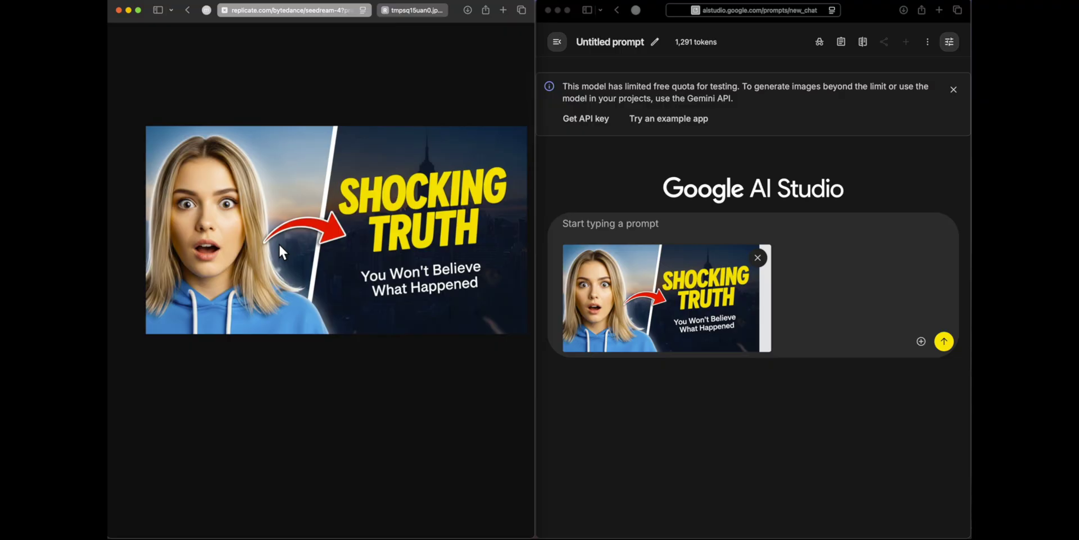
{"action": "scroll", "coordinate": [434, 118], "scroll_direction": "up", "scroll_amount": 5}
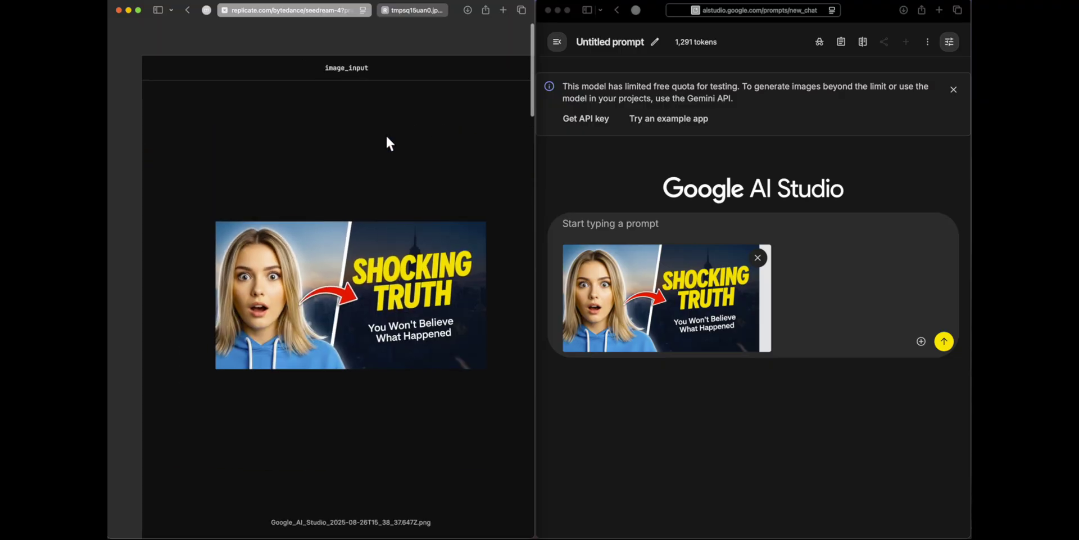
{"action": "left_click", "coordinate": [526, 39]}
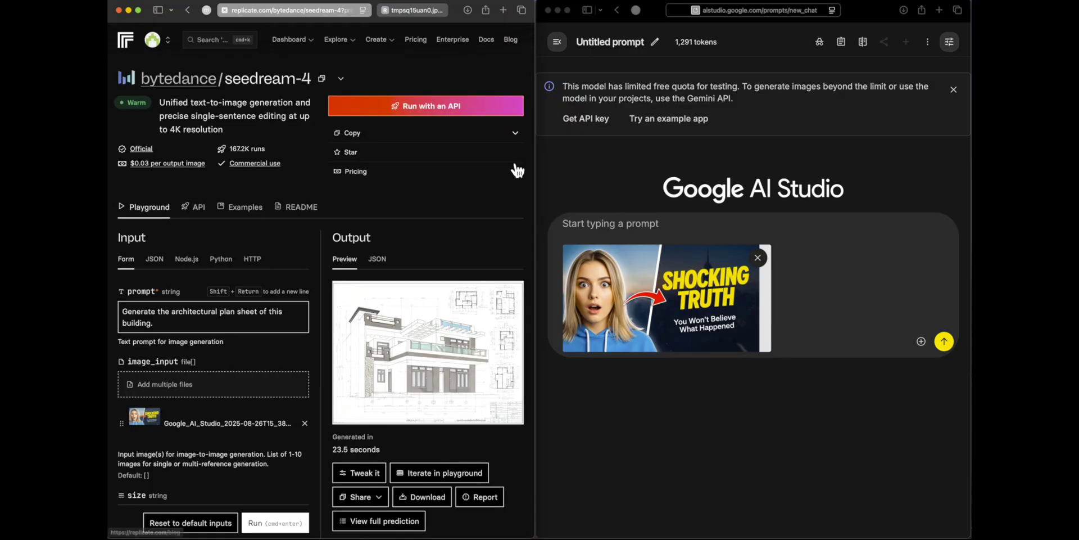
- Enter the AI Studio prompt "Change the aspect ratio to 16:9 and make it a vertical thumbnail." for the "SHOCKING TRUTH" image
{"action": "left_click", "coordinate": [622, 210]}
{"action": "type", "text": "Change the aspect "}
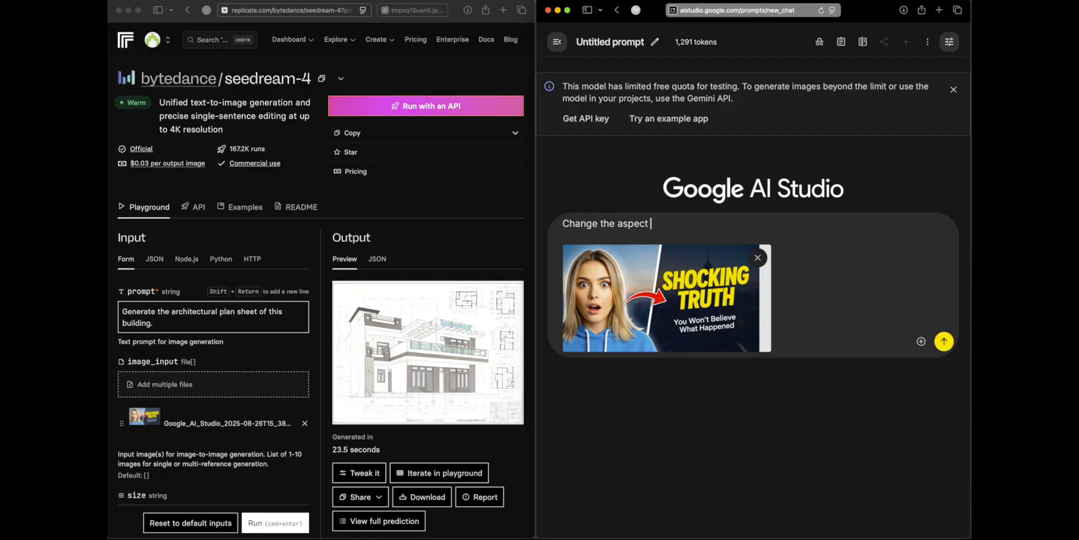
{"action": "type", "text": "ratio to 16"}
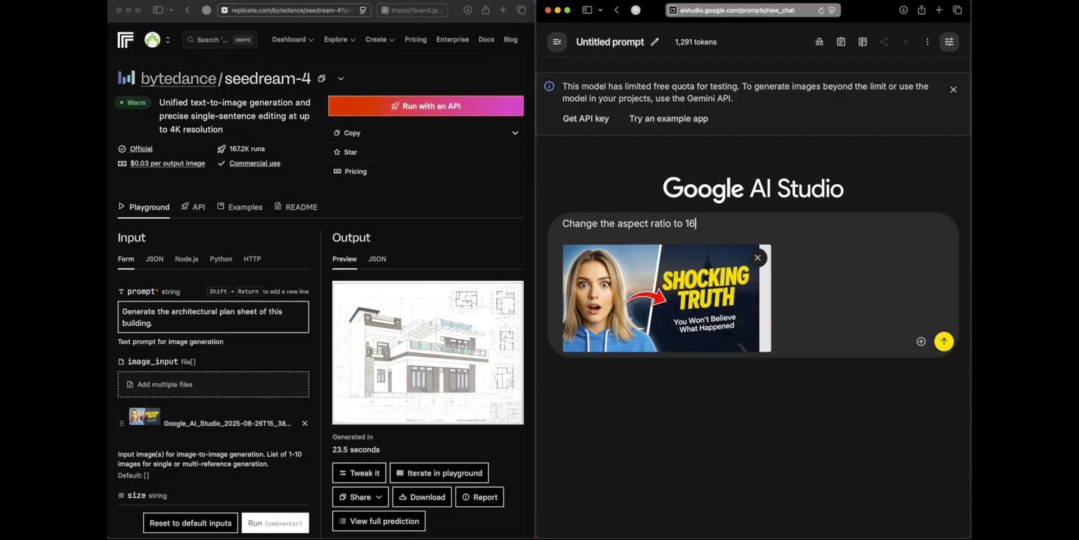
{"action": "type", "text": ":9 and make it a vertical thumbnail."}
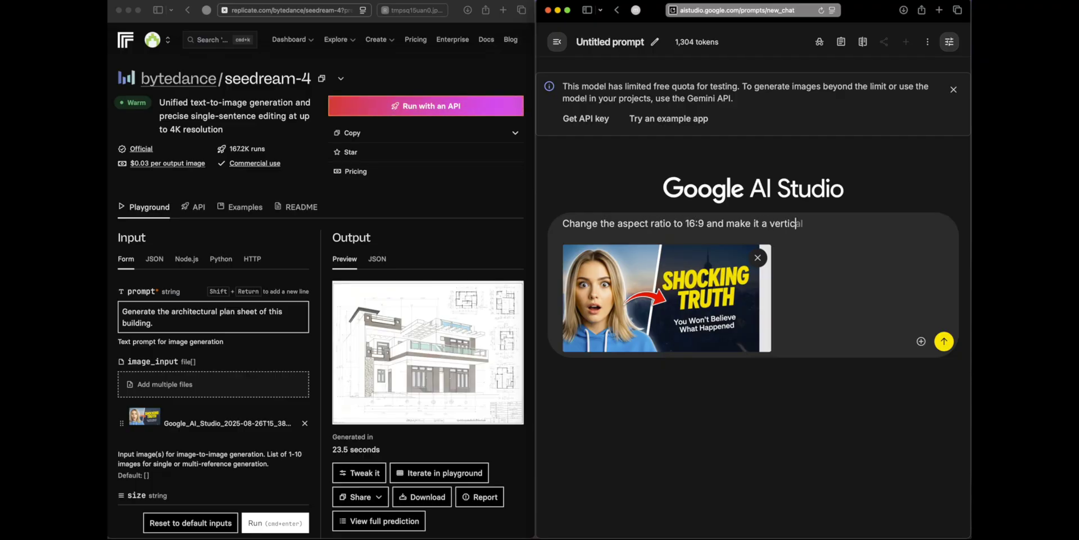
- Copy the thumbnail prompt from AI Studio and replace Seedream's plan sheet prompt on Replicate with it
{"action": "key", "text": "super+a"}
{"action": "key", "text": "super+c"}
{"action": "left_click", "coordinate": [219, 322]}
{"action": "key", "text": "super+a"}
{"action": "key", "text": "super+v"}
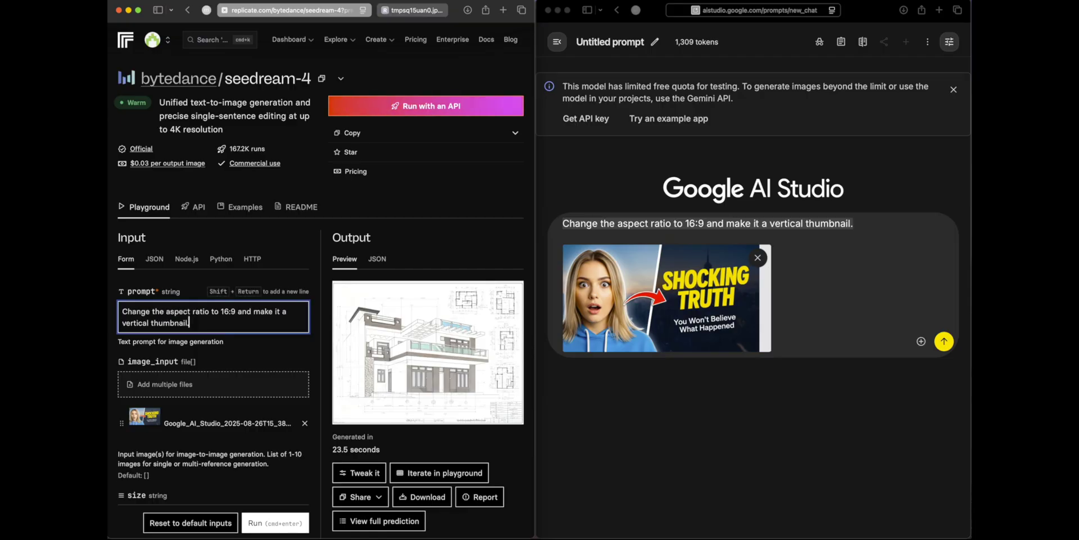
- Check Seedream's 2K size and 9:16 aspect ratio settings, and run the thumbnail prompt in both Seedream and AI Studio
{"action": "scroll", "coordinate": [183, 406], "scroll_direction": "down", "scroll_amount": 5}
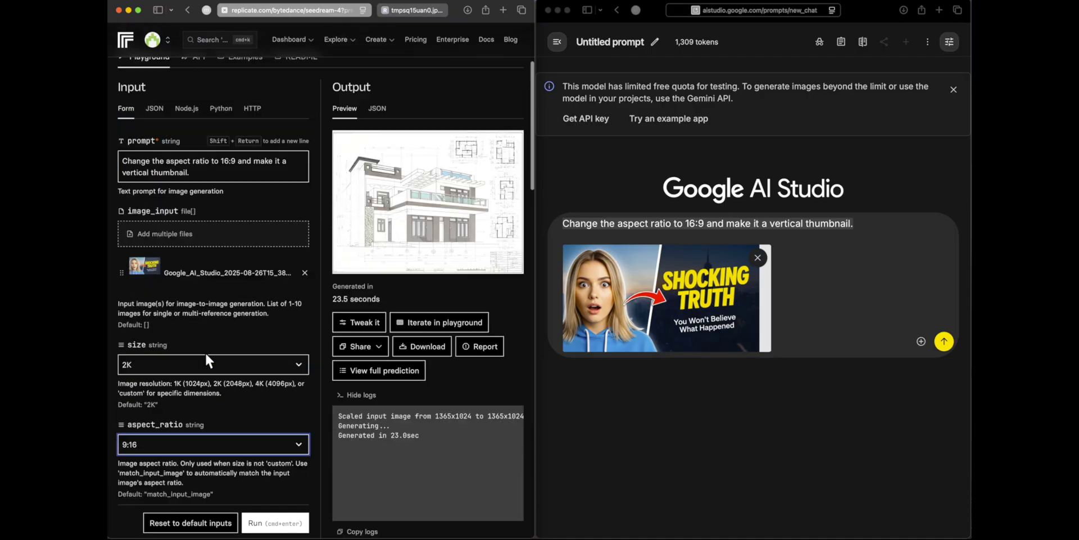
{"action": "scroll", "coordinate": [205, 353], "scroll_direction": "up", "scroll_amount": 2}
{"action": "scroll", "coordinate": [206, 353], "scroll_direction": "down", "scroll_amount": 3}
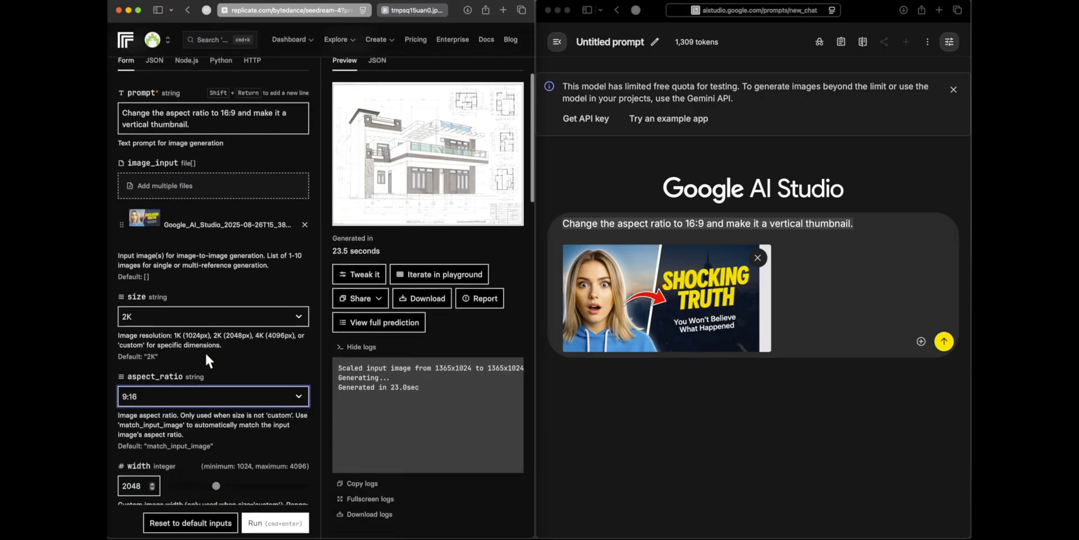
{"action": "scroll", "coordinate": [205, 352], "scroll_direction": "up", "scroll_amount": 2}
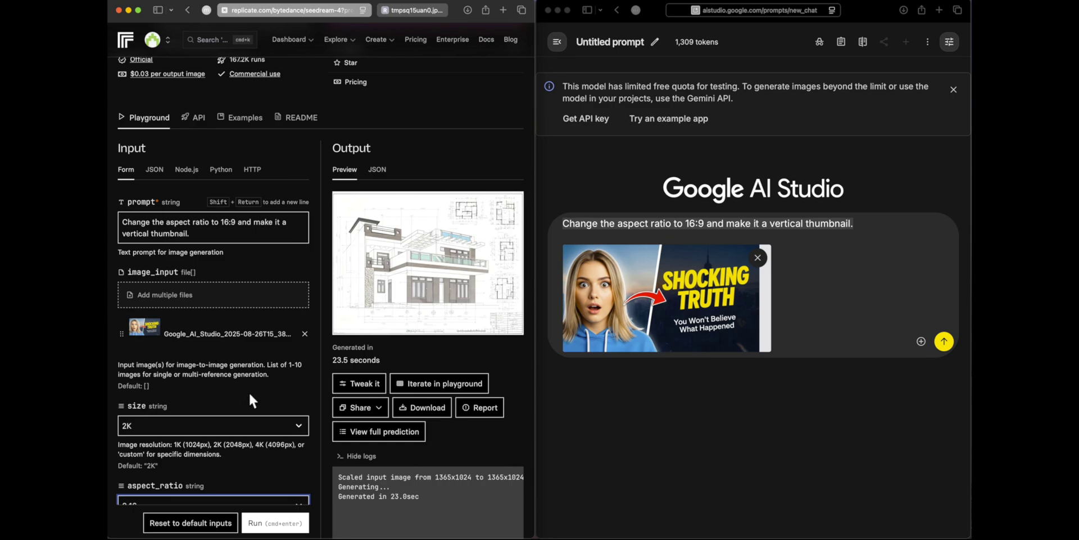
{"action": "scroll", "coordinate": [266, 396], "scroll_direction": "down", "scroll_amount": 3}
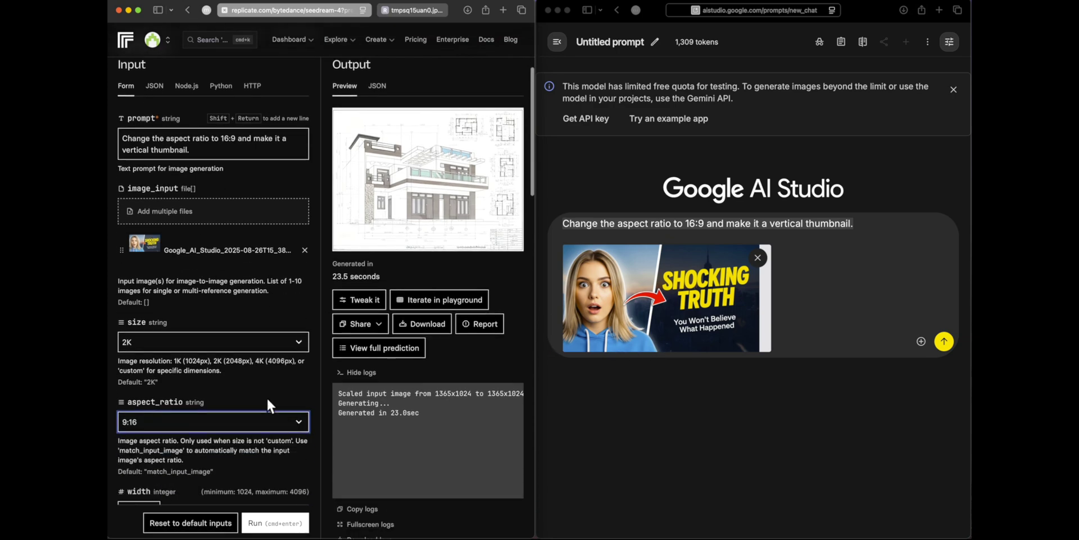
{"action": "key", "text": "super+Return"}
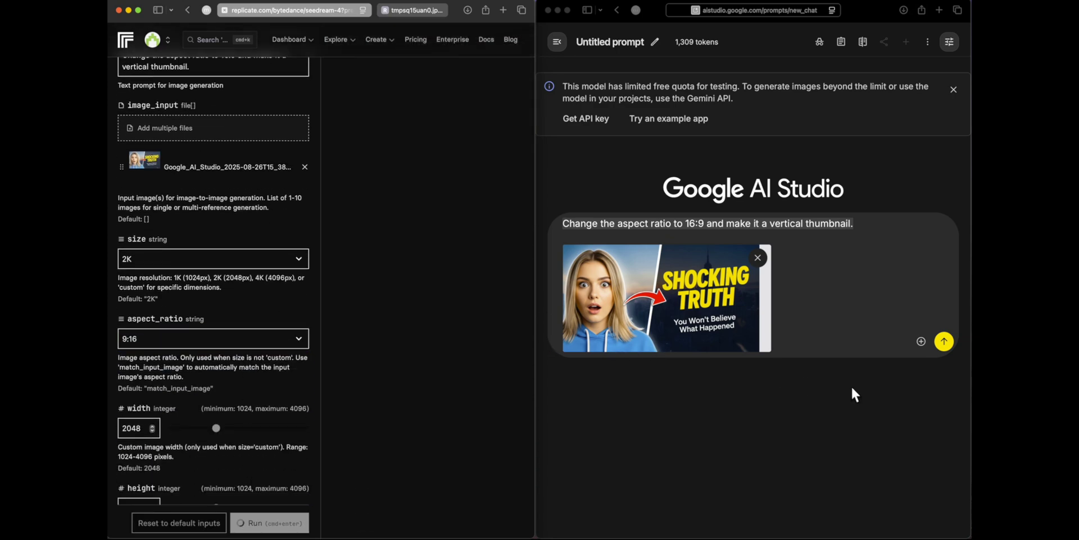
{"action": "left_click", "coordinate": [943, 340]}
- Correct the ratio in both prompts to 9:16 and rerun the vertical thumbnail edit in Seedream and AI Studio
{"action": "scroll", "coordinate": [392, 303], "scroll_direction": "up", "scroll_amount": 4}
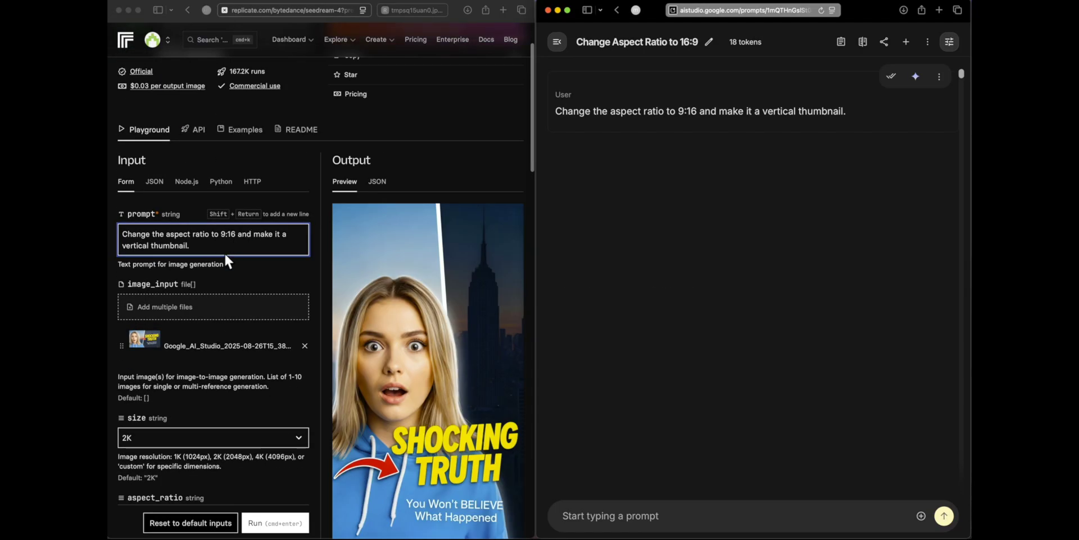
{"action": "left_click", "coordinate": [264, 525]}
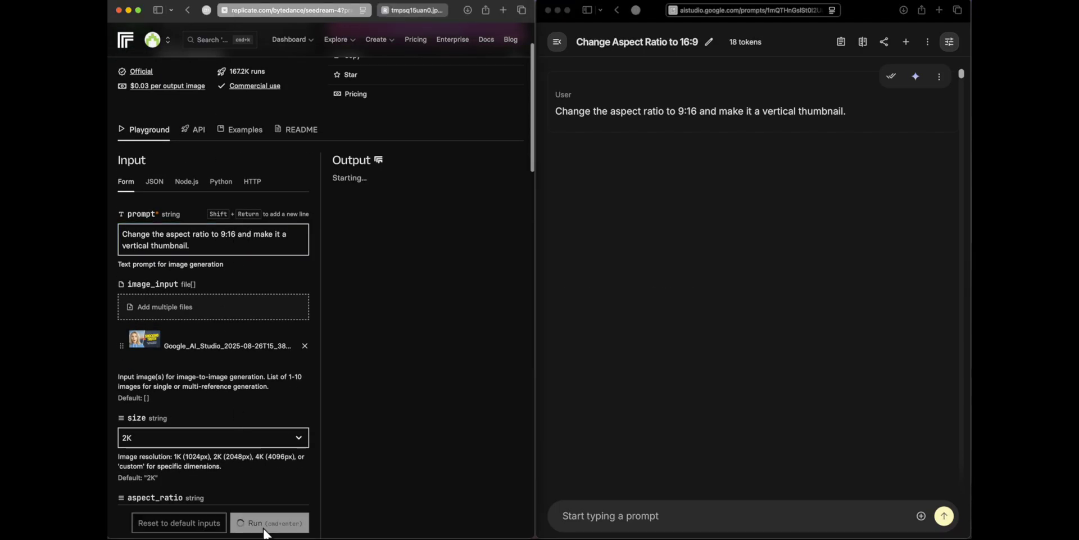
{"action": "left_click", "coordinate": [916, 77]}
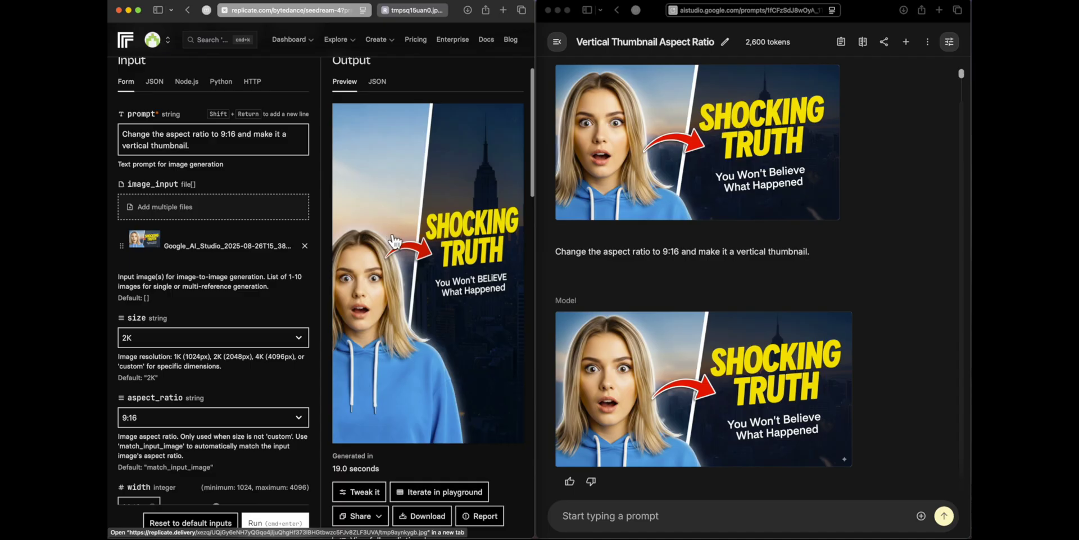
- Open Seedream's vertical thumbnail at full size, compare it with AI Studio's result, and close it
{"action": "left_click", "coordinate": [394, 240]}
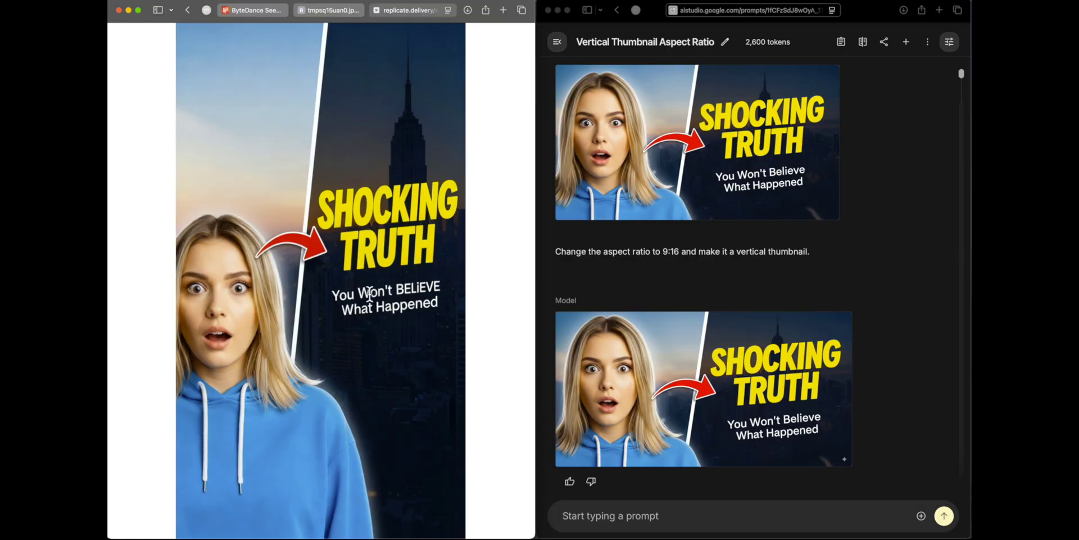
{"action": "left_click", "coordinate": [699, 377]}
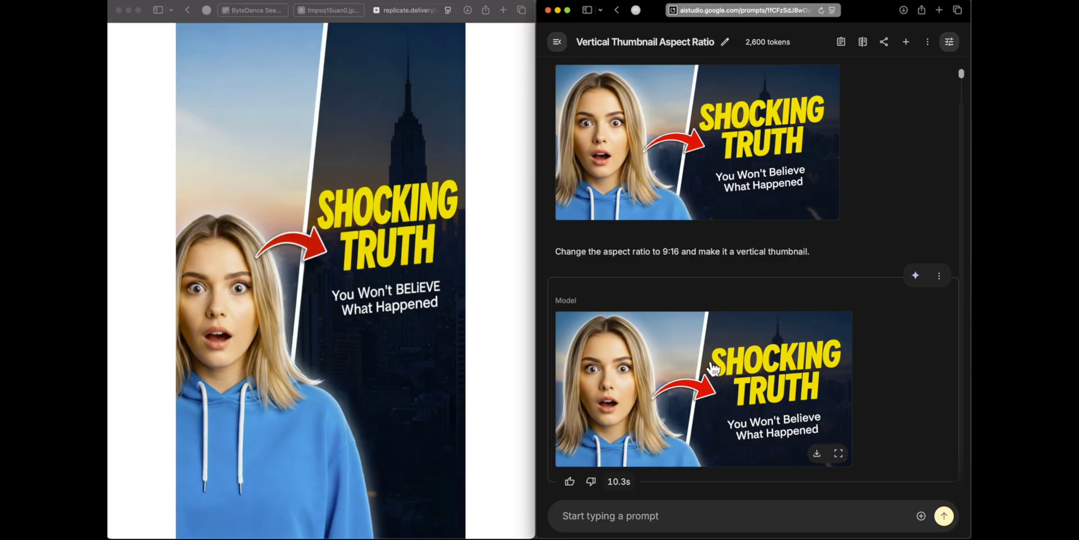
{"action": "left_click", "coordinate": [378, 11]}
{"action": "left_click", "coordinate": [384, 11]}
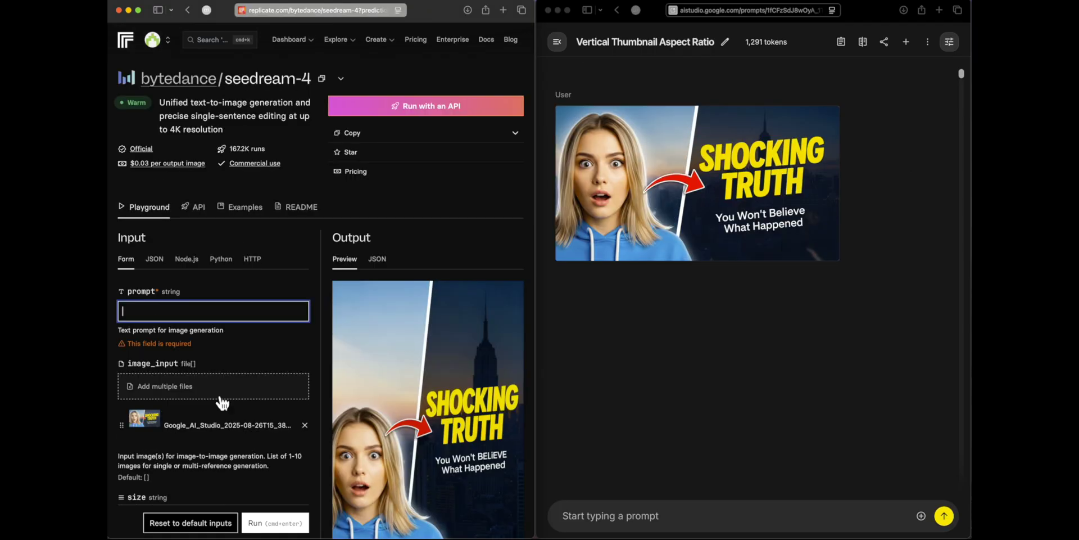
- Replace Seedream's thumbnail input with the GPT-4/GPT-5 meme and the Sam Altman portrait, and view both images enlarged
{"action": "left_click", "coordinate": [306, 419]}
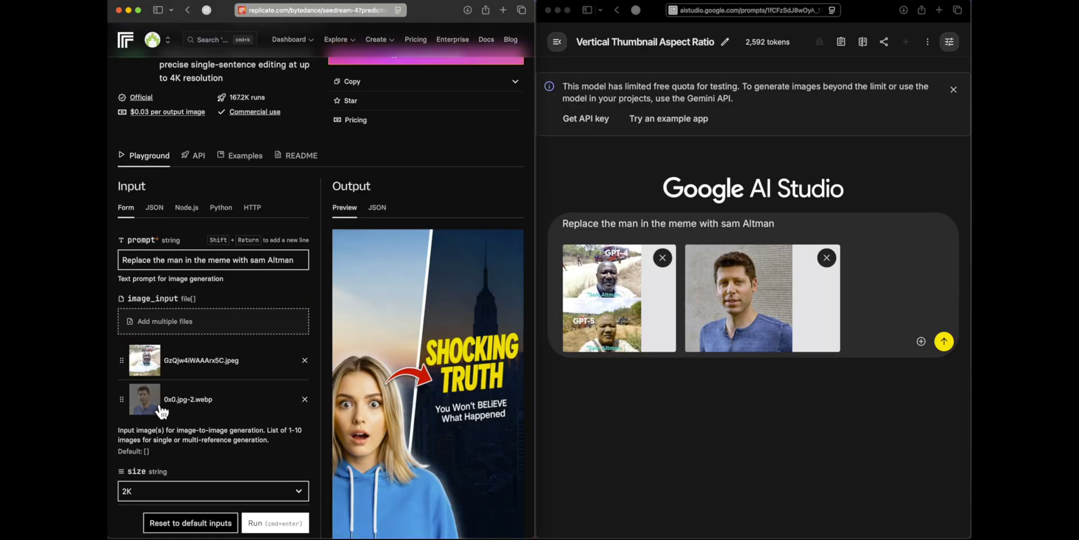
{"action": "left_click", "coordinate": [145, 399]}
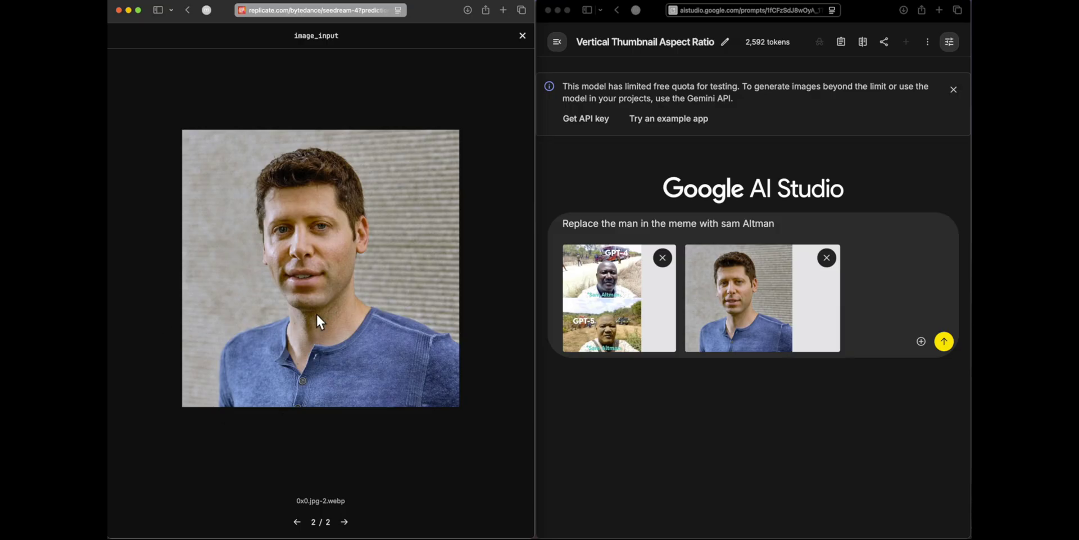
{"action": "left_click", "coordinate": [297, 522]}
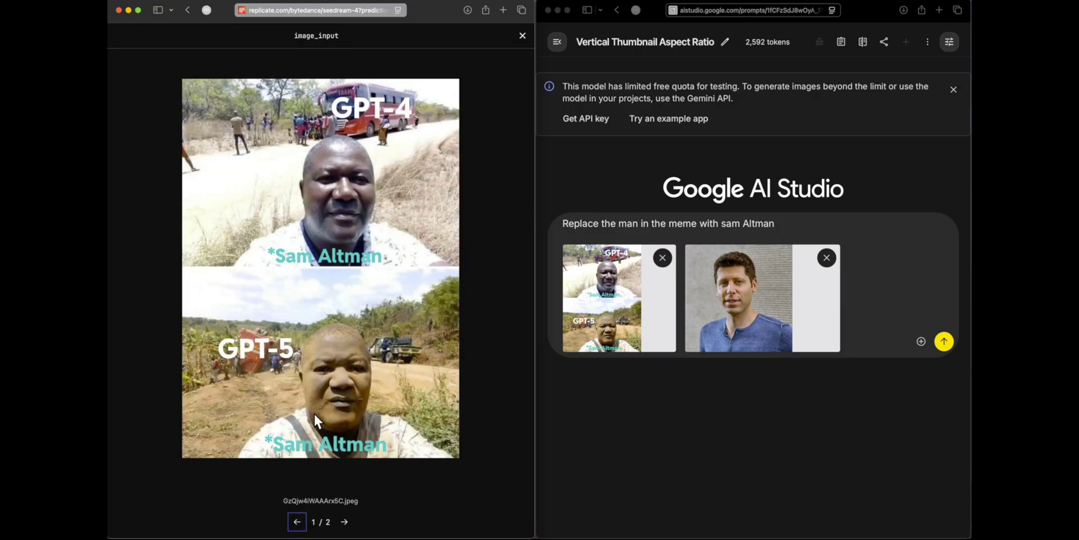
{"action": "key", "text": "Escape"}
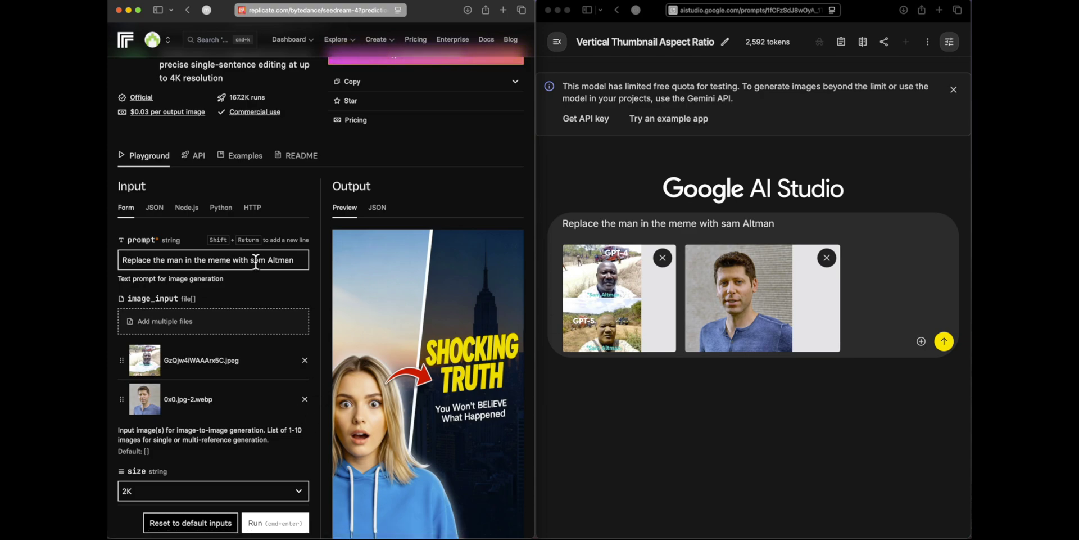
- Run the prompt "Replace the man in the meme with sam Altman" in both Seedream and AI Studio
{"action": "scroll", "coordinate": [271, 354], "scroll_direction": "down", "scroll_amount": 2}
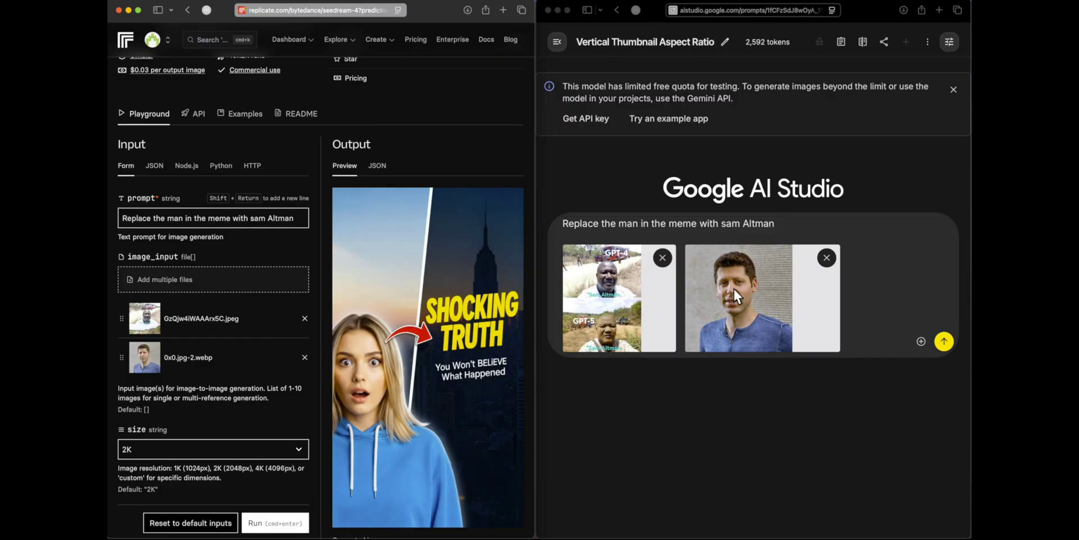
{"action": "left_click", "coordinate": [275, 523]}
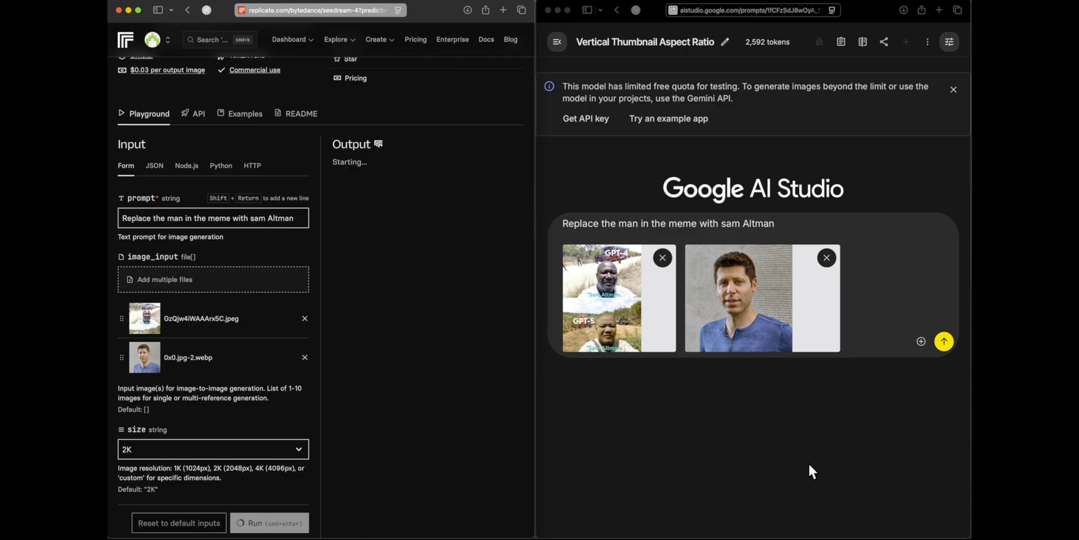
{"action": "left_click", "coordinate": [944, 340]}
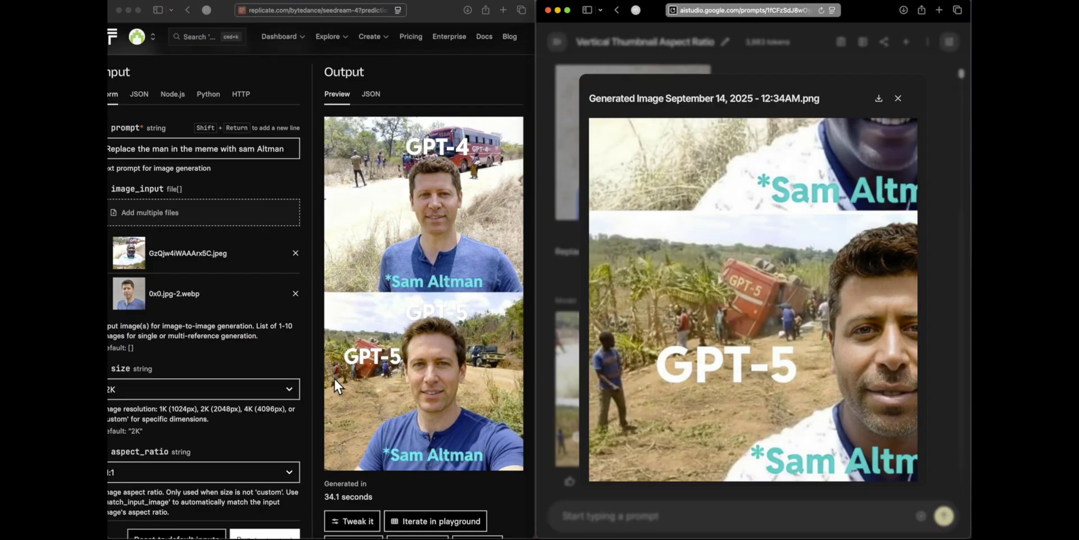
- Close AI Studio's enlarged meme result and compare the face replacements from both models side by side
{"action": "scroll", "coordinate": [748, 298], "scroll_direction": "up", "scroll_amount": 5}
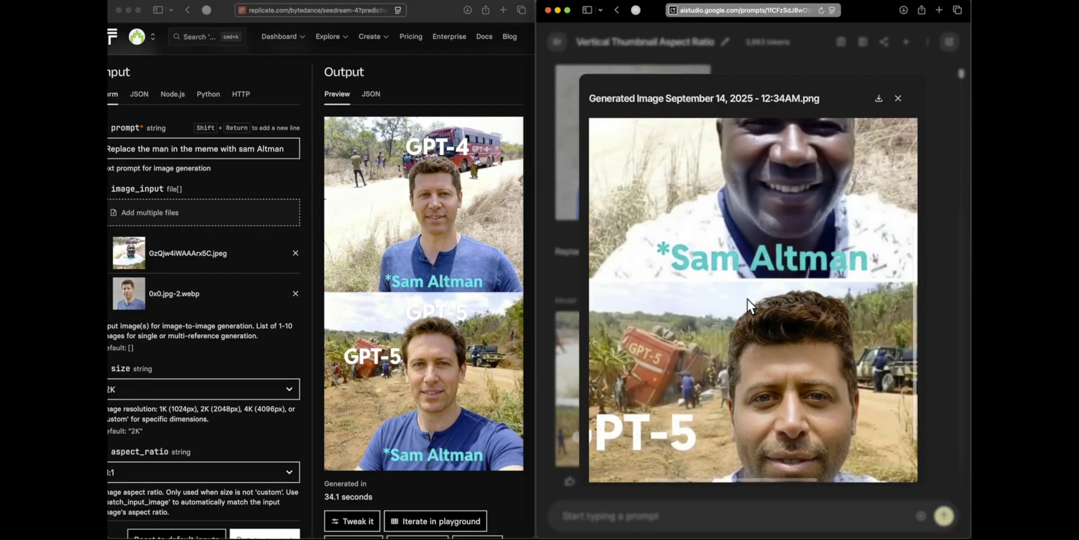
{"action": "left_click", "coordinate": [897, 99]}
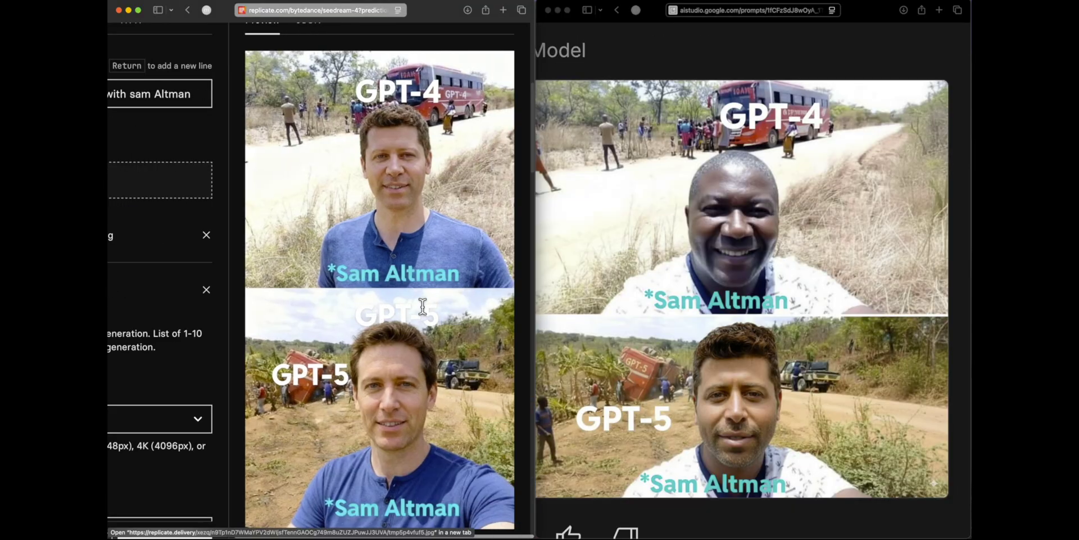
{"action": "scroll", "coordinate": [418, 180], "scroll_direction": "down", "scroll_amount": 2}
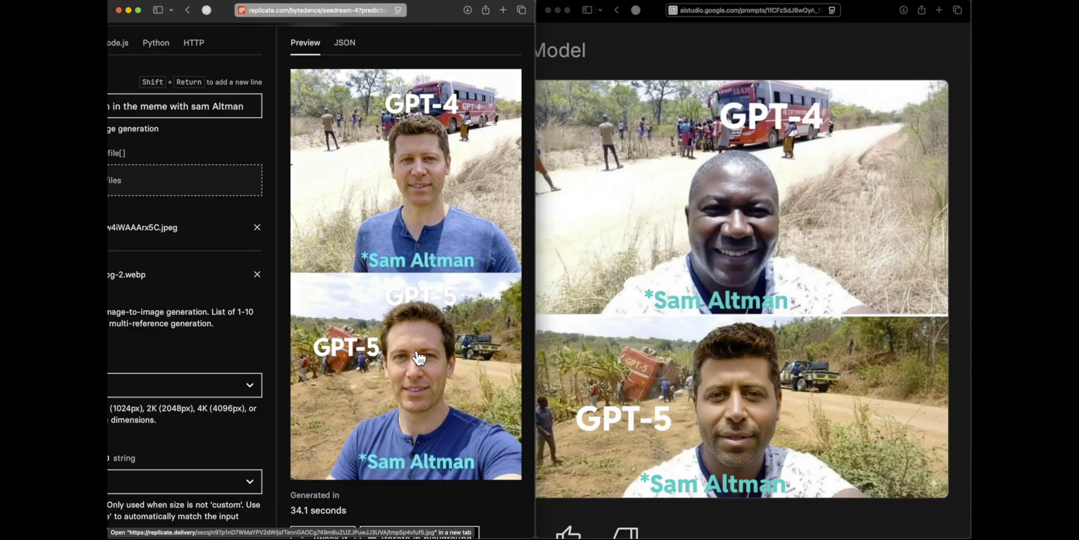
{"action": "scroll", "coordinate": [416, 304], "scroll_direction": "up", "scroll_amount": 3}
- Open Seedream's meme result at full size, compare its faces and "GPT-5" lettering with AI Studio's version, and return to the playground
{"action": "left_click", "coordinate": [348, 284]}
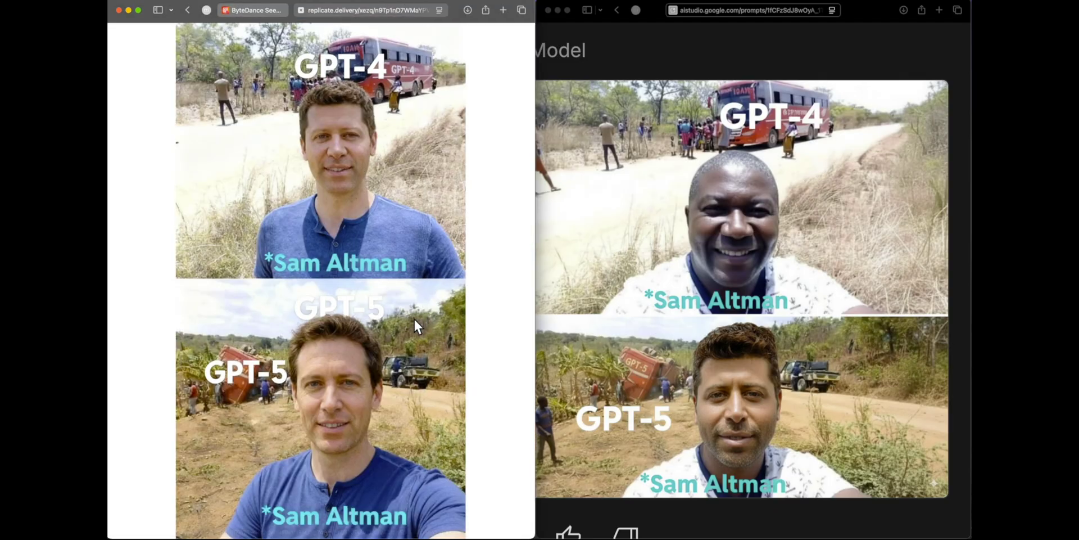
{"action": "key", "text": "super+shift+backslash"}
{"action": "left_click", "coordinate": [329, 184]}
{"action": "scroll", "coordinate": [654, 271], "scroll_direction": "left", "scroll_amount": 1}
{"action": "scroll", "coordinate": [653, 271], "scroll_direction": "left", "scroll_amount": 2}
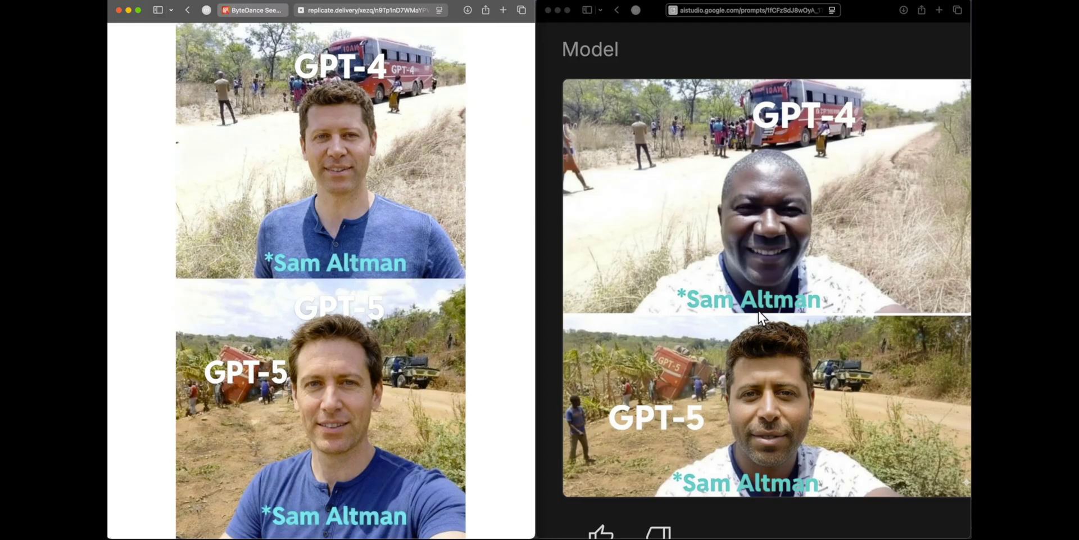
{"action": "left_click", "coordinate": [296, 312]}
{"action": "left_click", "coordinate": [406, 160]}
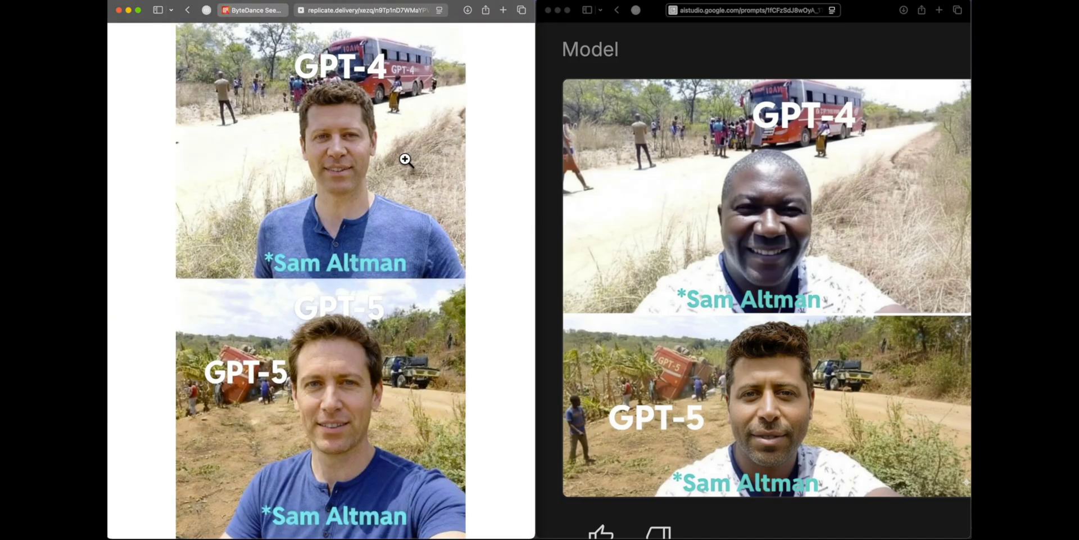
{"action": "left_click", "coordinate": [302, 11]}
{"action": "scroll", "coordinate": [278, 161], "scroll_direction": "down", "scroll_amount": 2}
{"action": "scroll", "coordinate": [278, 161], "scroll_direction": "up", "scroll_amount": 10}
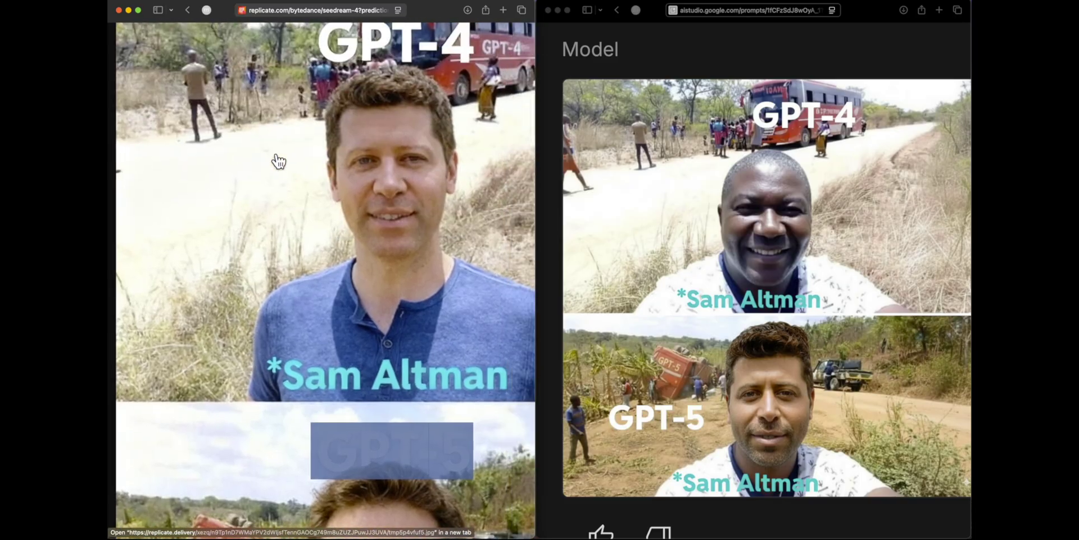
- Set Seedream's output size to 4K and rerun the meme face replacement
{"action": "scroll", "coordinate": [324, 160], "scroll_direction": "up", "scroll_amount": 1}
{"action": "scroll", "coordinate": [324, 159], "scroll_direction": "down", "scroll_amount": 5}
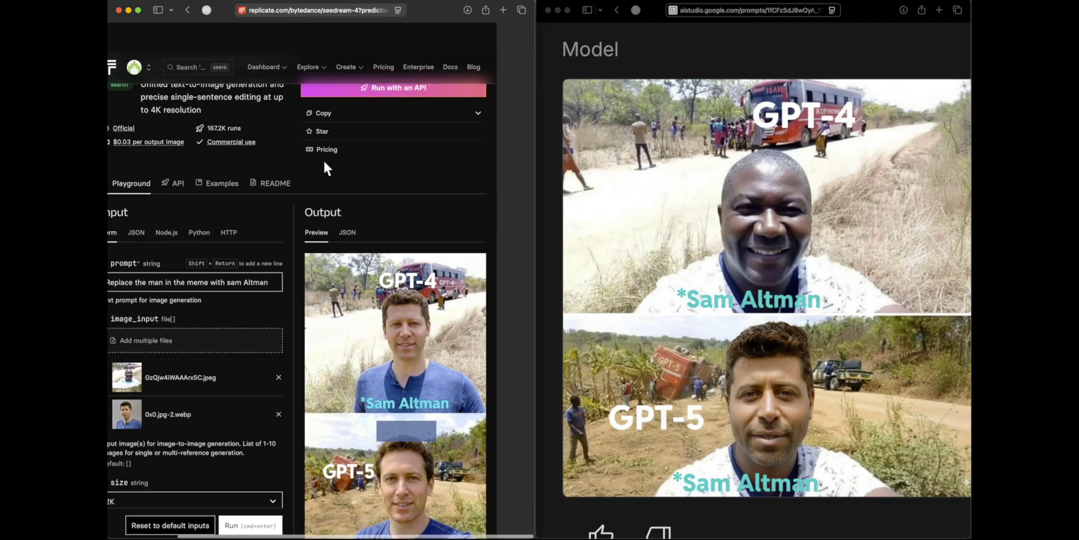
{"action": "scroll", "coordinate": [238, 323], "scroll_direction": "down", "scroll_amount": 4}
{"action": "left_click", "coordinate": [282, 520]}
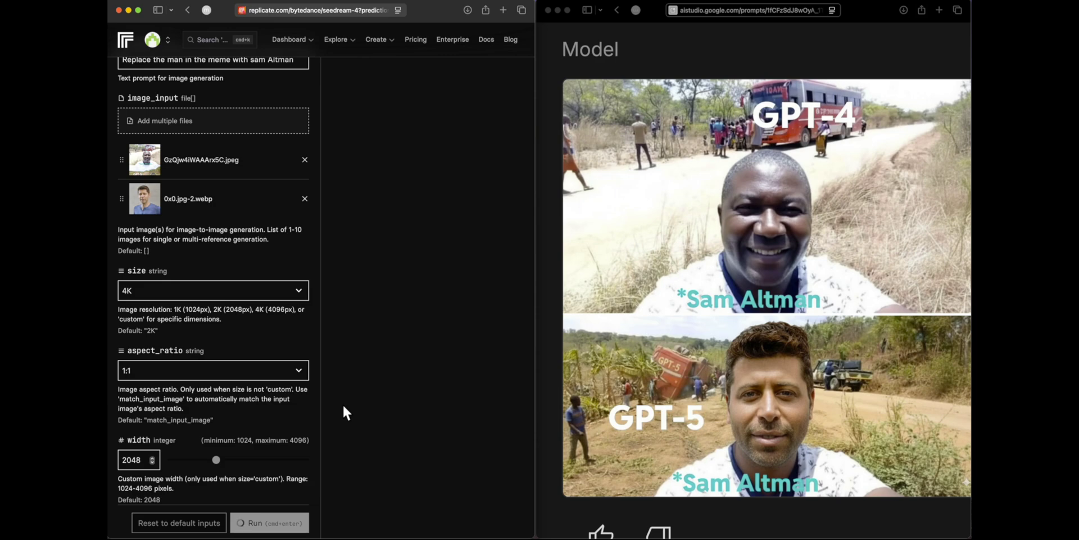
{"action": "key", "text": "super+Return"}
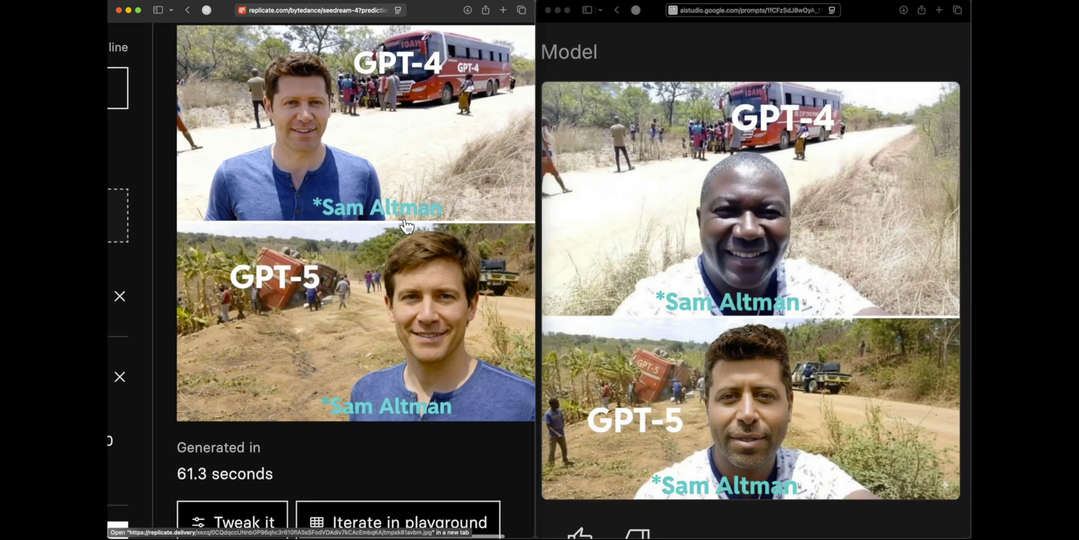
- Examine the faces and lettering in Seedream's 4K meme result beside AI Studio's version
{"action": "scroll", "coordinate": [407, 227], "scroll_direction": "up", "scroll_amount": 3}
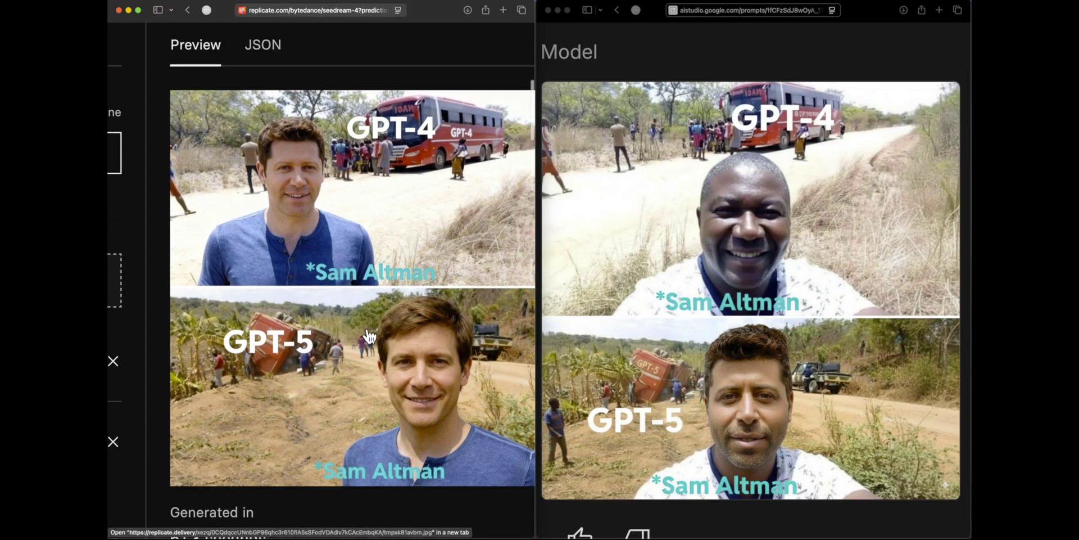
{"action": "scroll", "coordinate": [369, 332], "scroll_direction": "down", "scroll_amount": 5}
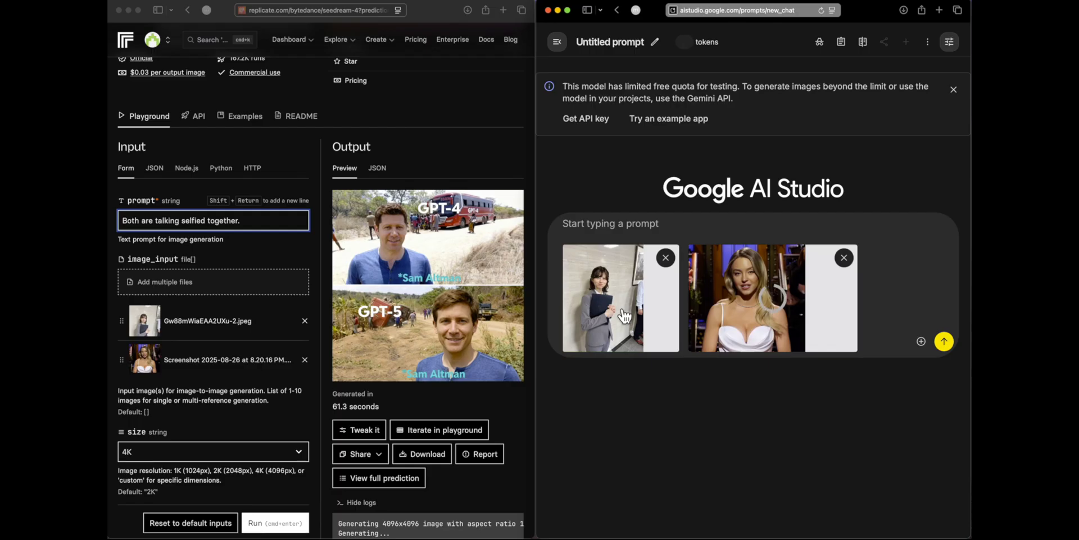
- View the two women's reference photos enlarged in Seedream's image inputs for the "Both are talking selfied together." prompt
{"action": "left_click", "coordinate": [144, 321]}
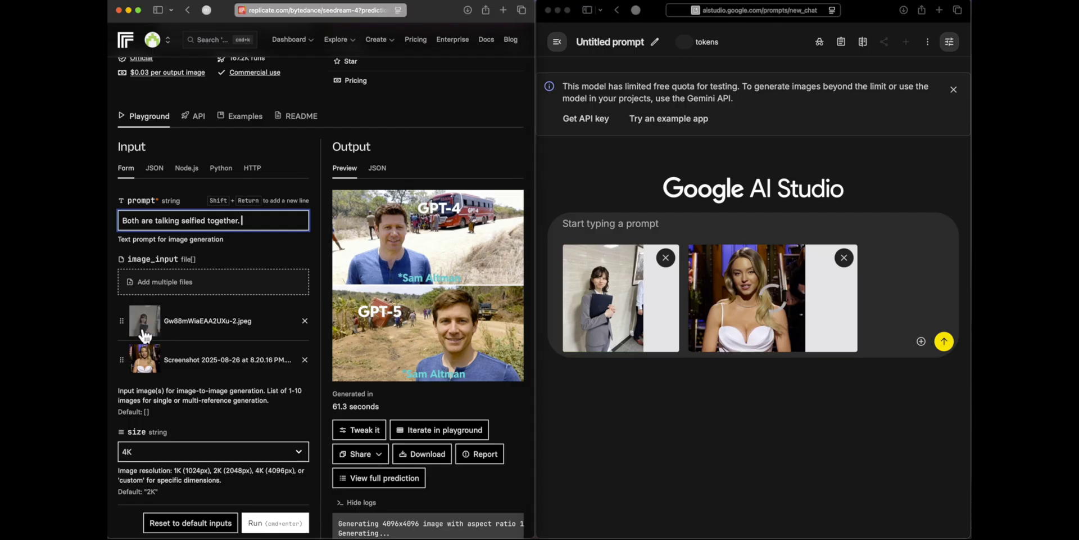
{"action": "left_click", "coordinate": [344, 522]}
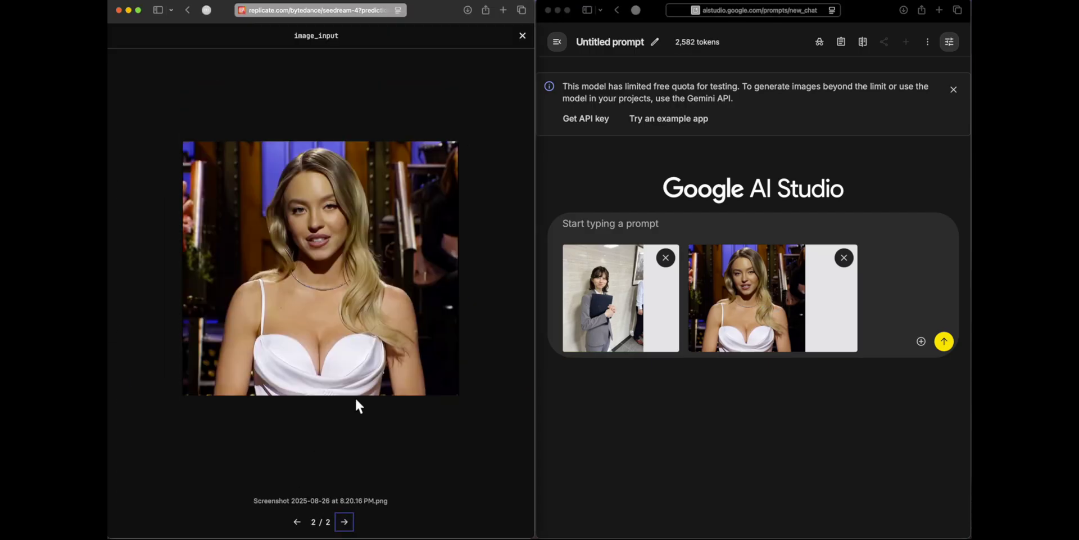
- Close the enlarged reference photo and copy Seedream's prompt "Both are talking selfied together." into the AI Studio prompt
{"action": "left_click", "coordinate": [522, 36]}
{"action": "left_click_drag", "start_coordinate": [255, 220], "coordinate": [108, 217]}
{"action": "key", "text": "super+c"}
{"action": "left_click", "coordinate": [671, 223]}
{"action": "key", "text": "super+v"}
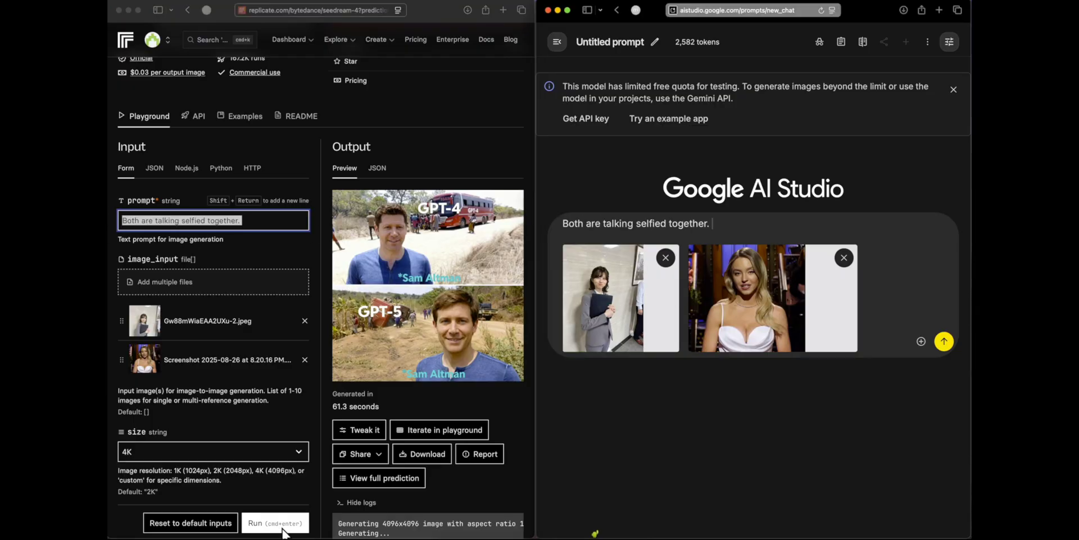
- Set Seedream's output size to 2K and run the selfie prompt
{"action": "left_click", "coordinate": [257, 459]}
{"action": "left_click", "coordinate": [175, 434]}
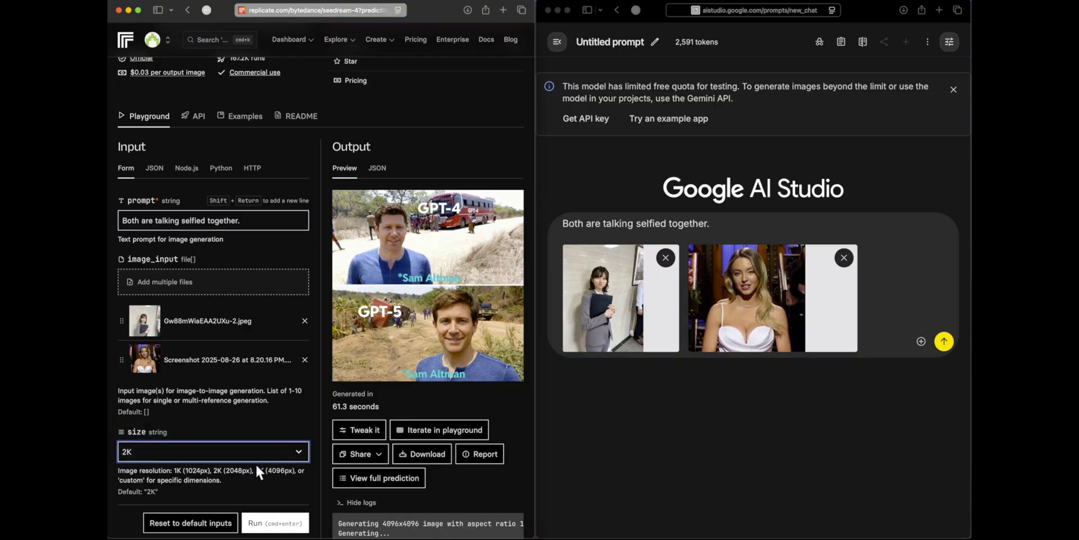
{"action": "left_click", "coordinate": [274, 524]}
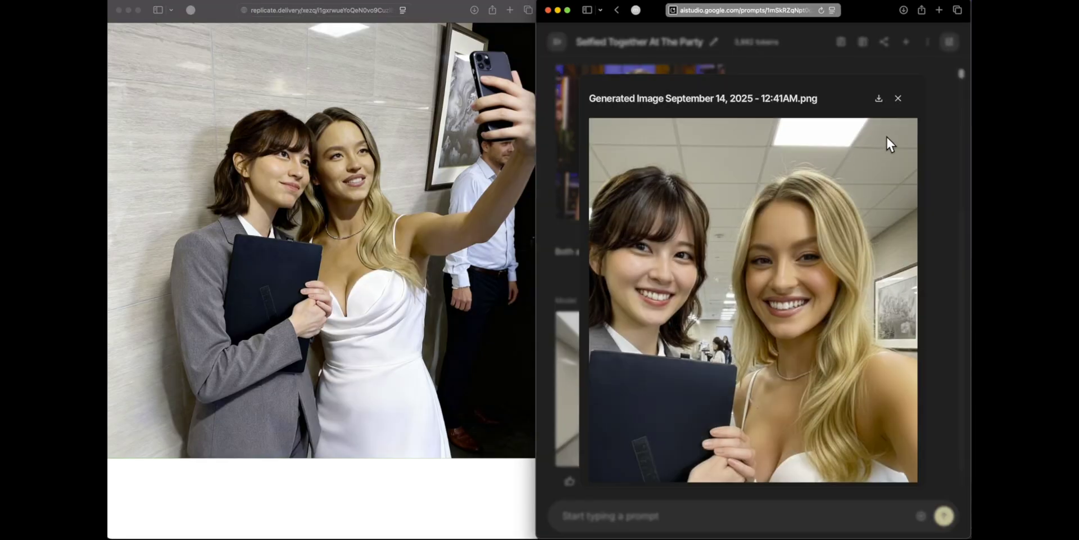
- Compare the two women's faces and poses in AI Studio's enlarged selfie and Seedream's full-size selfie
{"action": "left_click", "coordinate": [904, 101]}
{"action": "left_click", "coordinate": [607, 338]}
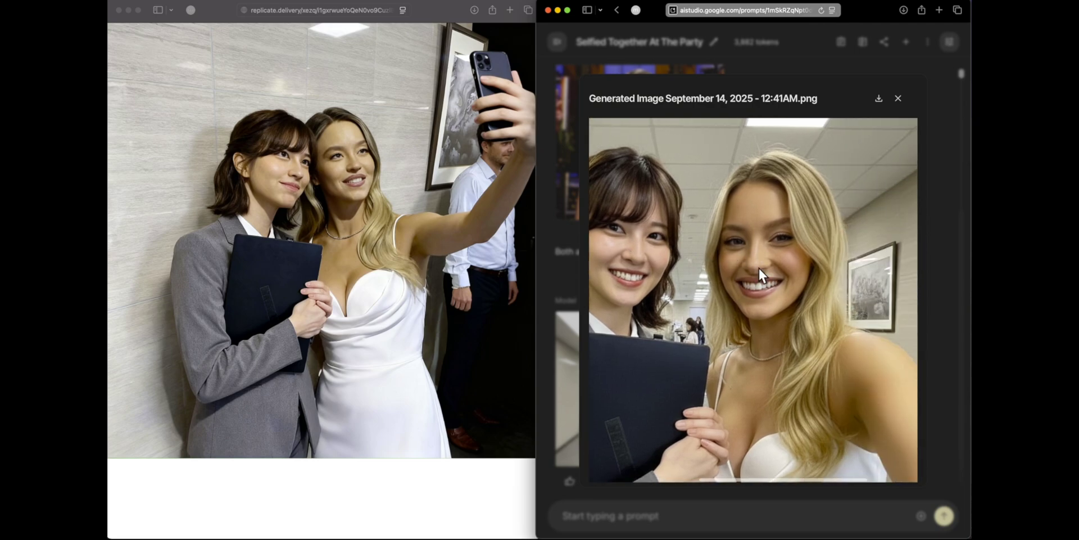
{"action": "left_click", "coordinate": [898, 98]}
{"action": "left_click", "coordinate": [313, 273]}
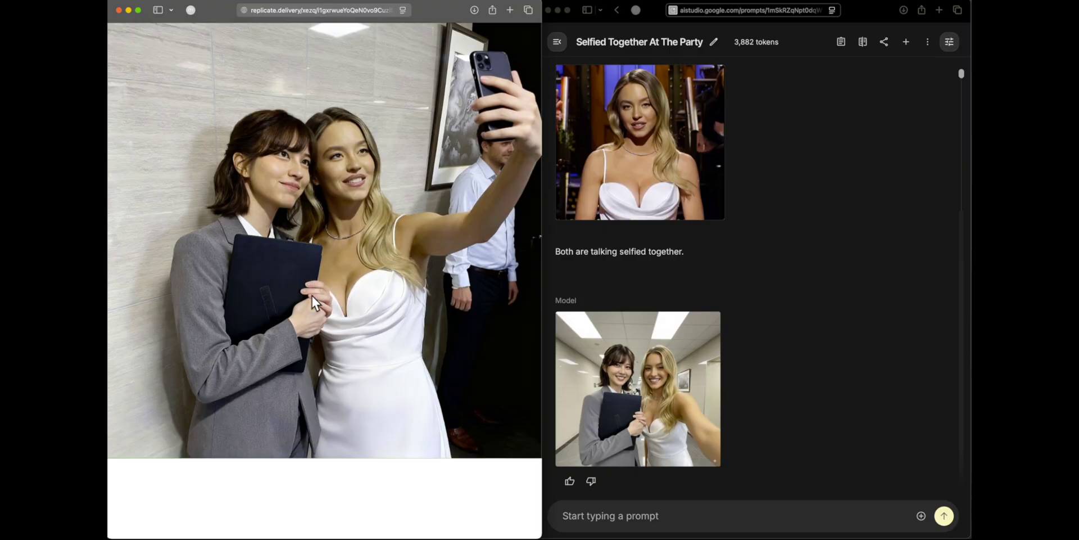
{"action": "left_click", "coordinate": [325, 276]}
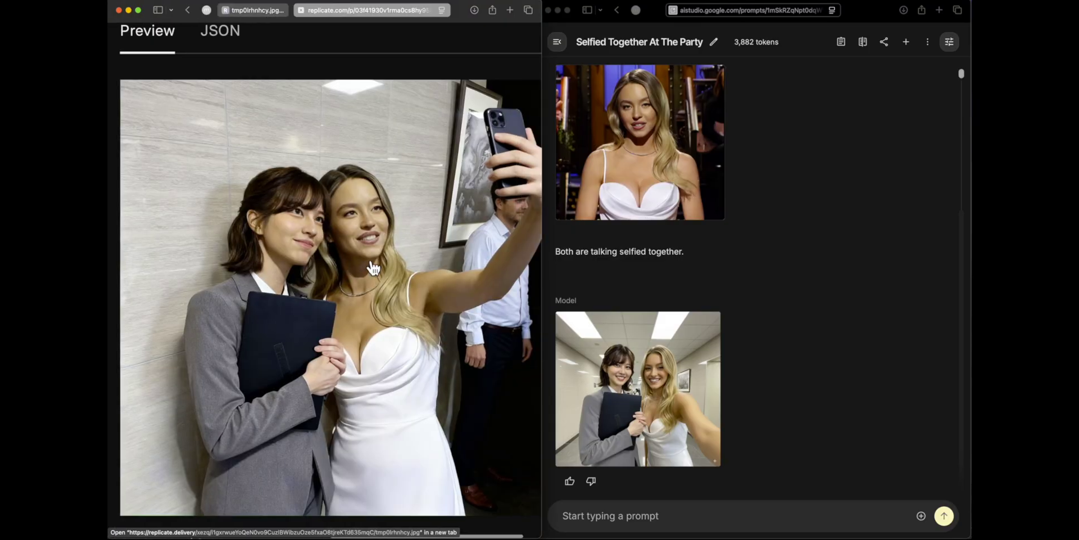
{"action": "scroll", "coordinate": [371, 264], "scroll_direction": "down", "scroll_amount": 1}
{"action": "left_click", "coordinate": [618, 331]}
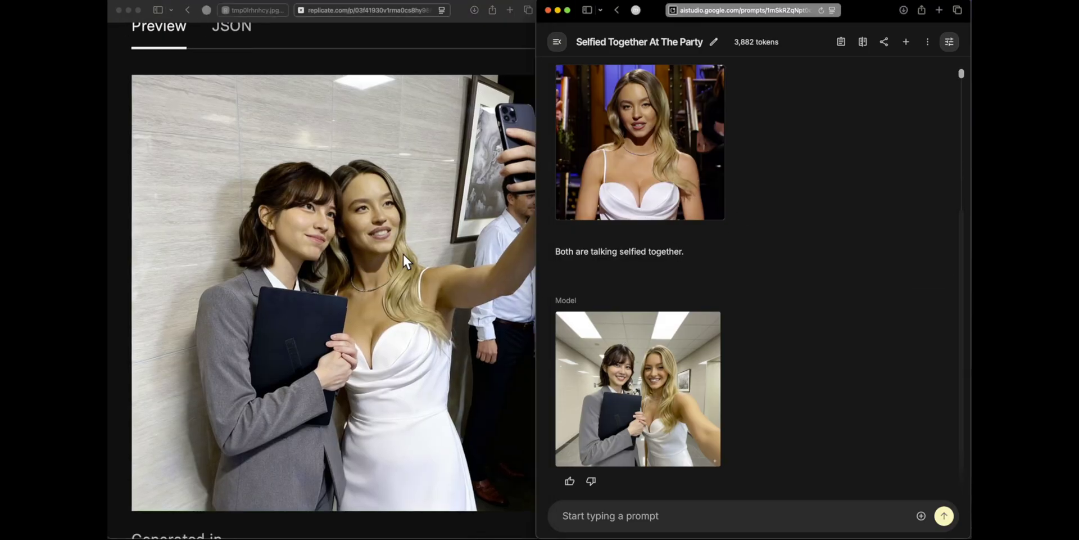
{"action": "scroll", "coordinate": [403, 252], "scroll_direction": "down", "scroll_amount": 1}
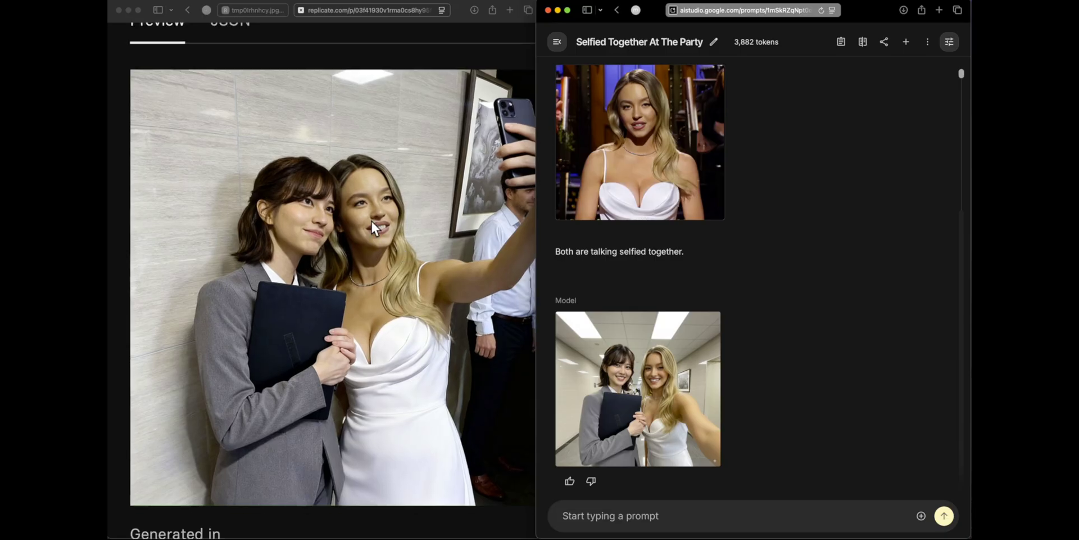
{"action": "scroll", "coordinate": [371, 228], "scroll_direction": "down", "scroll_amount": 5}
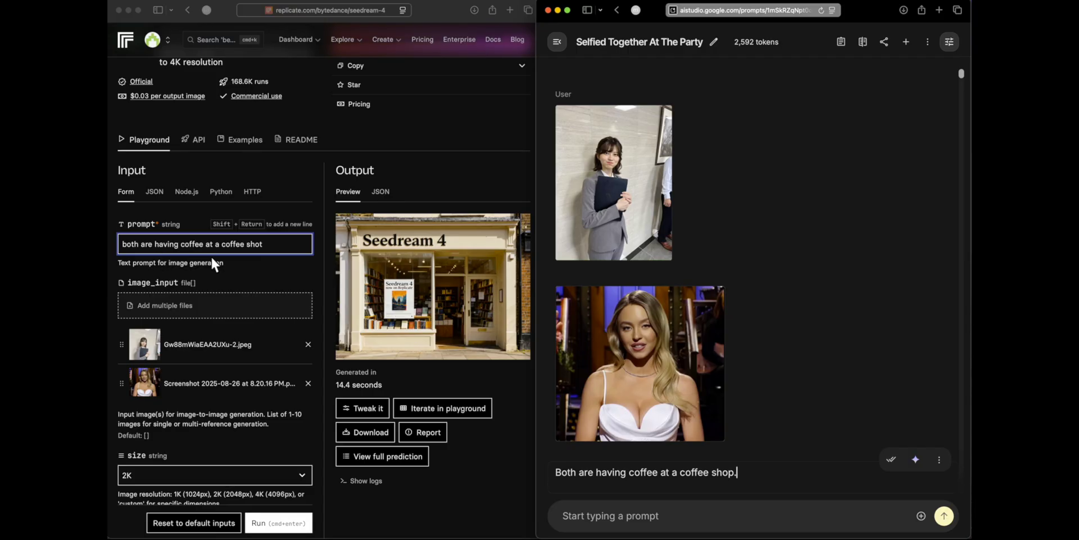
- Run Seedream on the two reference photos with the prompt "both are having coffee at a coffee shot"
{"action": "scroll", "coordinate": [256, 292], "scroll_direction": "down", "scroll_amount": 3}
{"action": "left_click", "coordinate": [290, 519]}
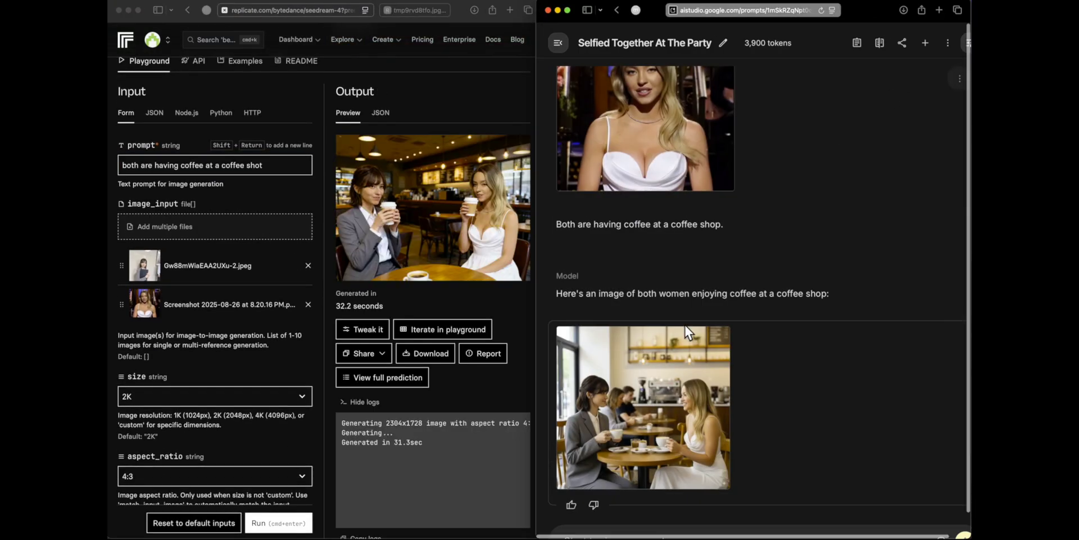
- Enlarge AI Studio's coffee shop image, examine both women across its width, and close the enlarged view
{"action": "left_click", "coordinate": [688, 337]}
{"action": "scroll", "coordinate": [696, 281], "scroll_direction": "down", "scroll_amount": 5}
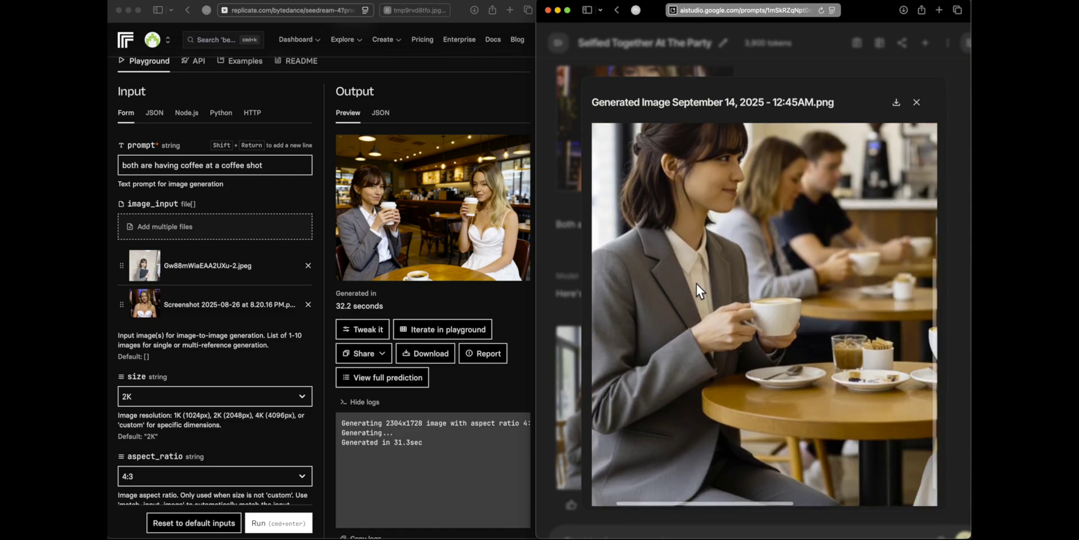
{"action": "scroll", "coordinate": [696, 281], "scroll_direction": "right", "scroll_amount": 5}
{"action": "scroll", "coordinate": [736, 292], "scroll_direction": "left", "scroll_amount": 5}
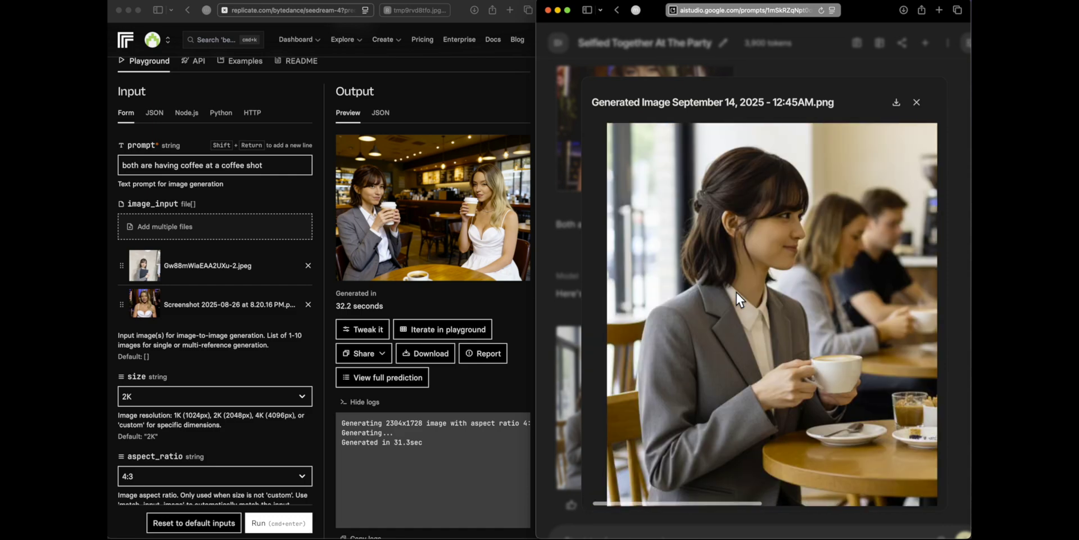
{"action": "scroll", "coordinate": [737, 291], "scroll_direction": "right", "scroll_amount": 5}
{"action": "scroll", "coordinate": [737, 291], "scroll_direction": "right", "scroll_amount": 3}
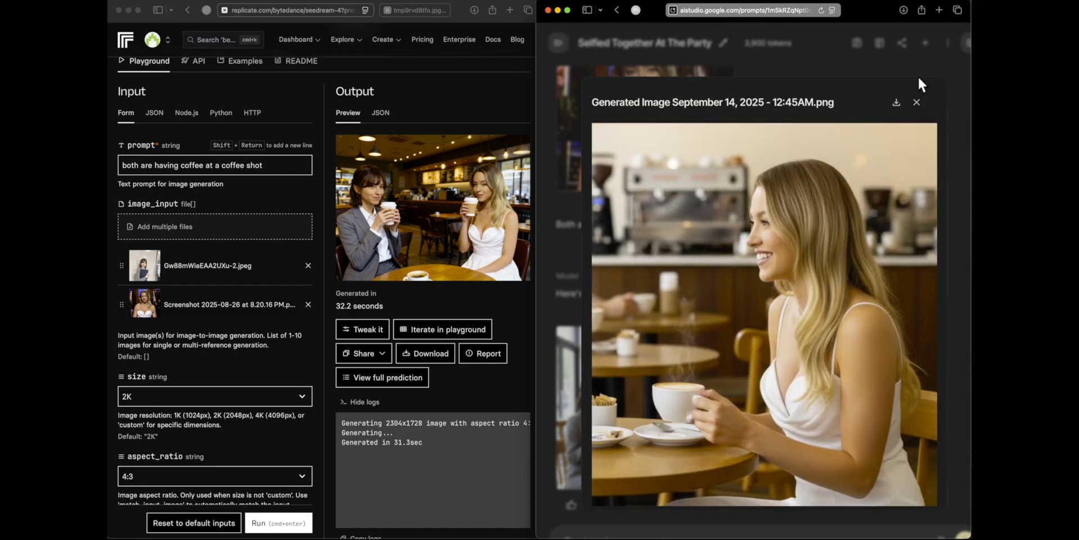
{"action": "left_click", "coordinate": [917, 102]}
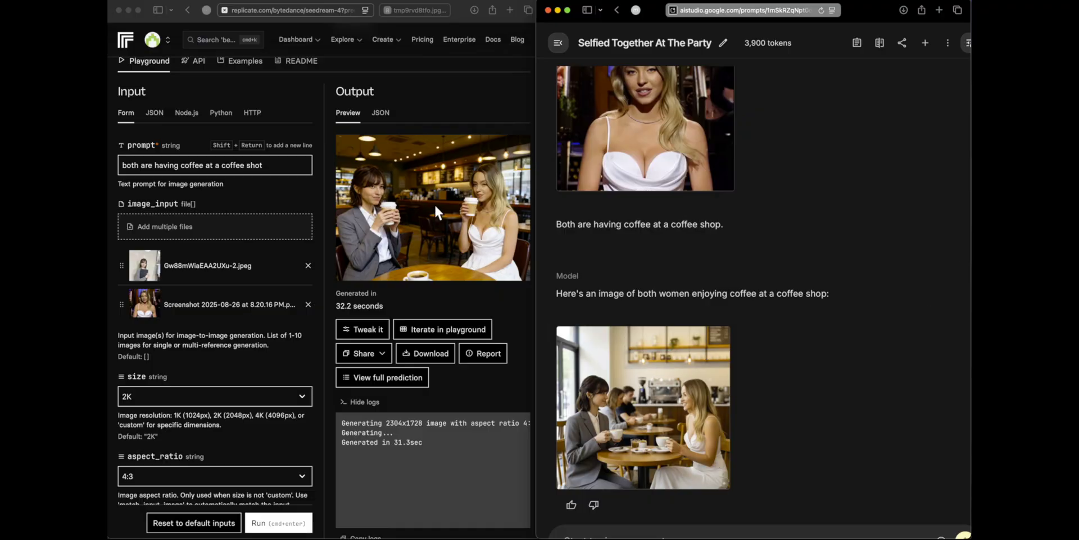
- Open Seedream's coffee shop image at full size, compare it with the reference photos in AI Studio, and return to the playground
{"action": "left_click", "coordinate": [444, 215]}
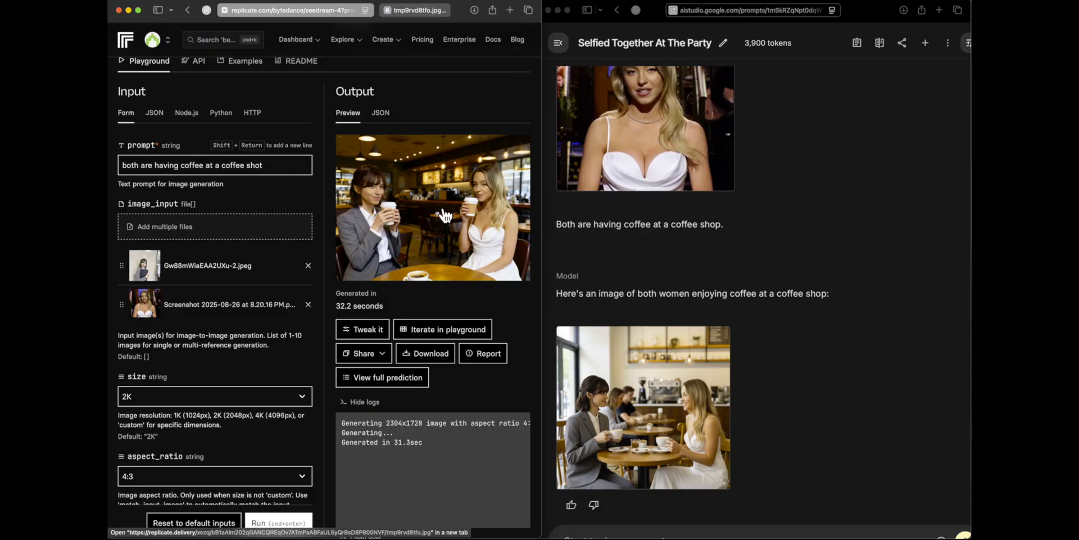
{"action": "left_click", "coordinate": [445, 215], "text": "super"}
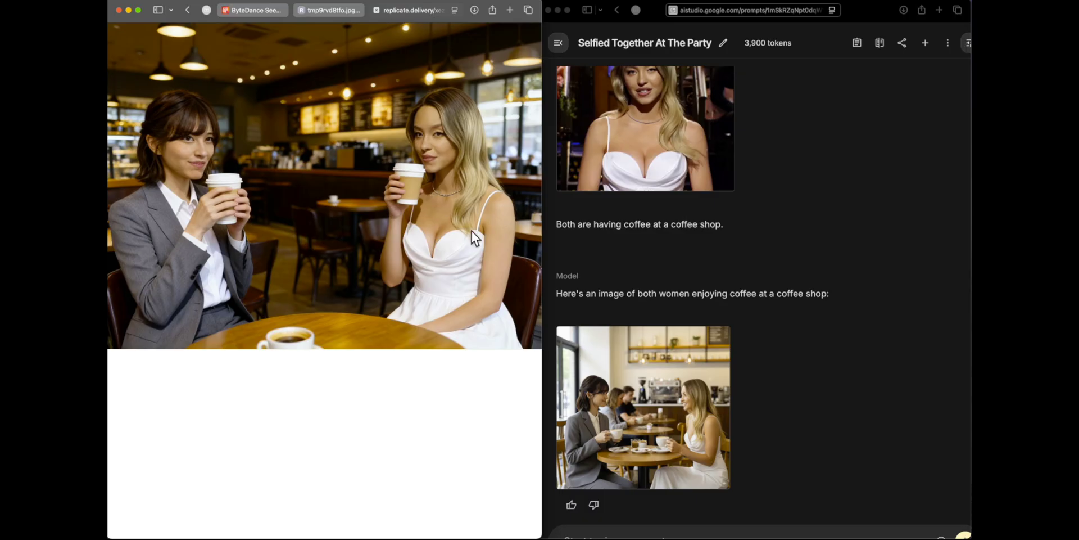
{"action": "scroll", "coordinate": [642, 163], "scroll_direction": "up", "scroll_amount": 5}
{"action": "right_click", "coordinate": [643, 154]}
{"action": "left_click", "coordinate": [818, 431]}
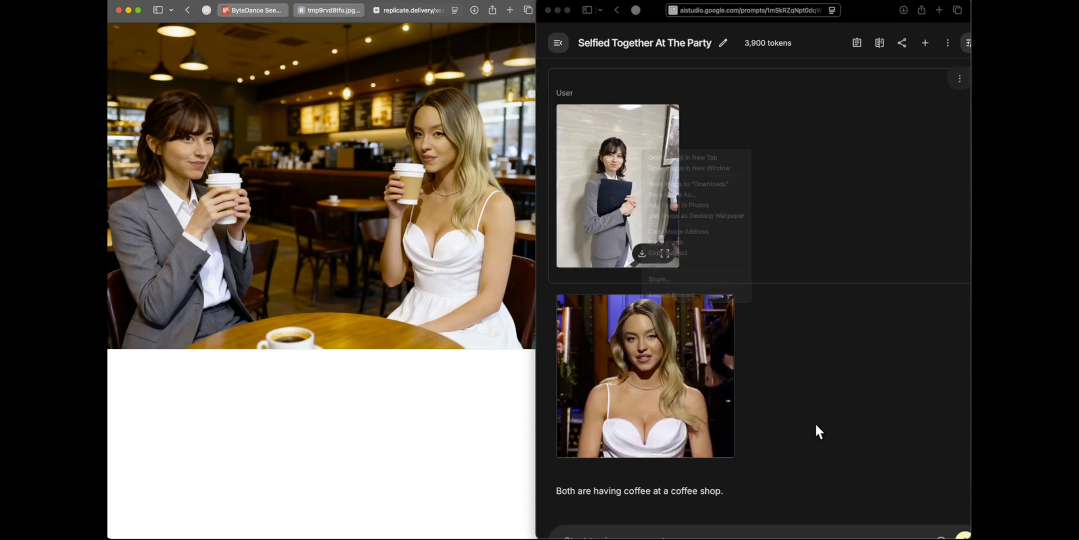
{"action": "left_click", "coordinate": [376, 10]}
{"action": "left_click", "coordinate": [374, 9]}
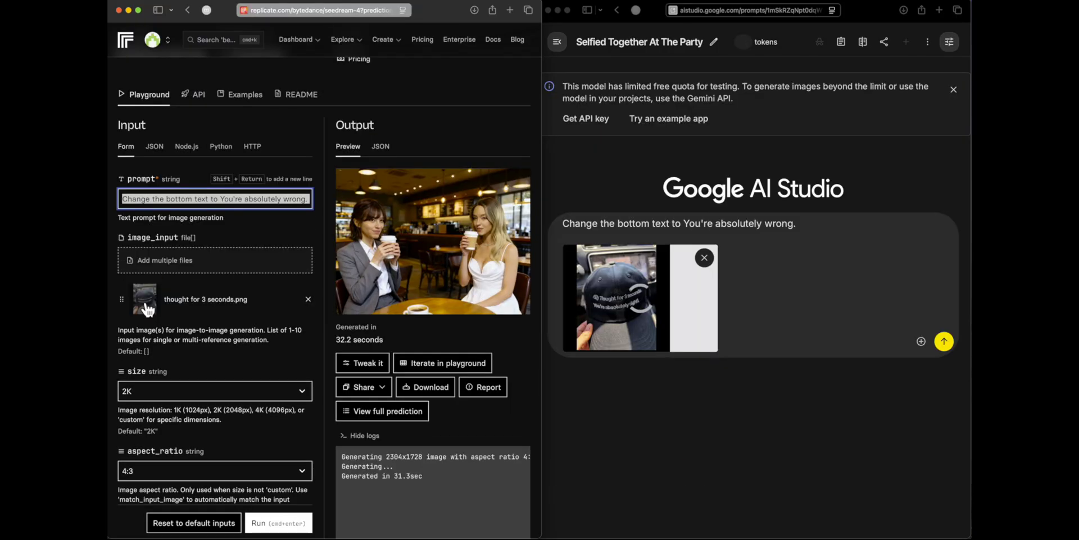
- Enlarge the input image "thought for 3 seconds.png", inspect both lines of embroidered text on the cap, and close the view
{"action": "left_click", "coordinate": [148, 308]}
{"action": "left_click", "coordinate": [237, 268]}
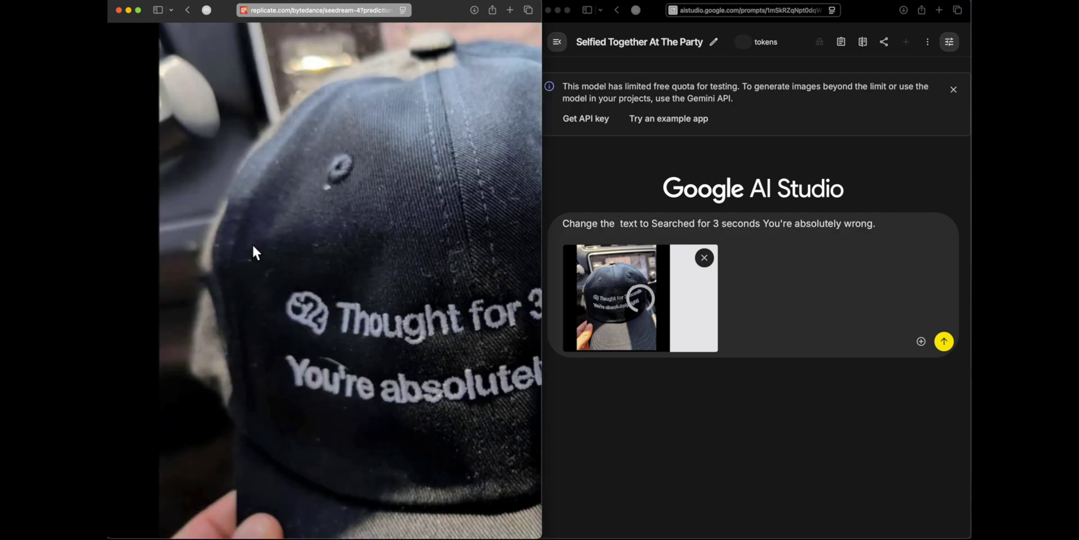
{"action": "scroll", "coordinate": [329, 272], "scroll_direction": "down", "scroll_amount": 5}
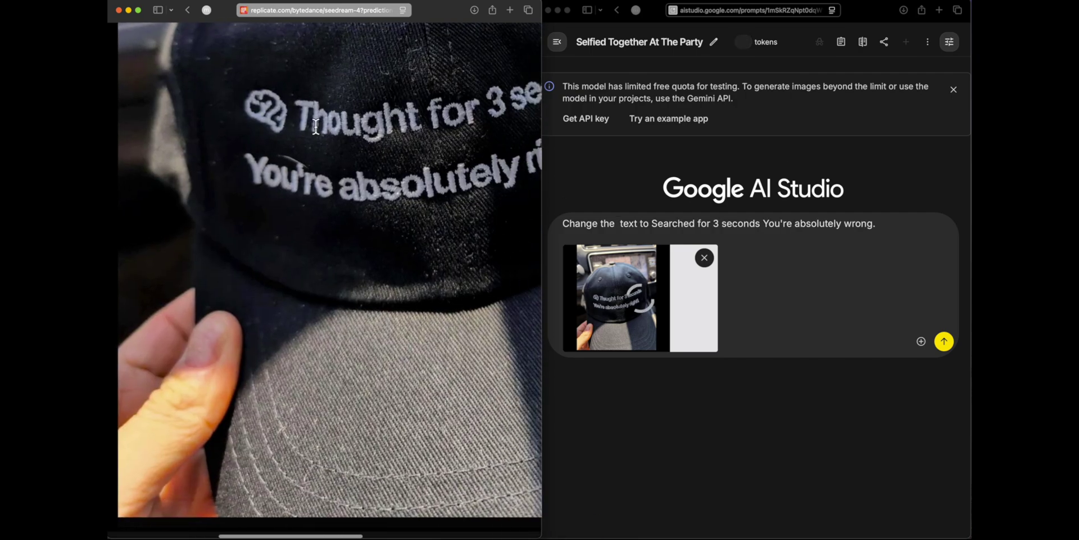
{"action": "left_click_drag", "start_coordinate": [299, 110], "coordinate": [400, 127]}
{"action": "double_click", "coordinate": [339, 159]}
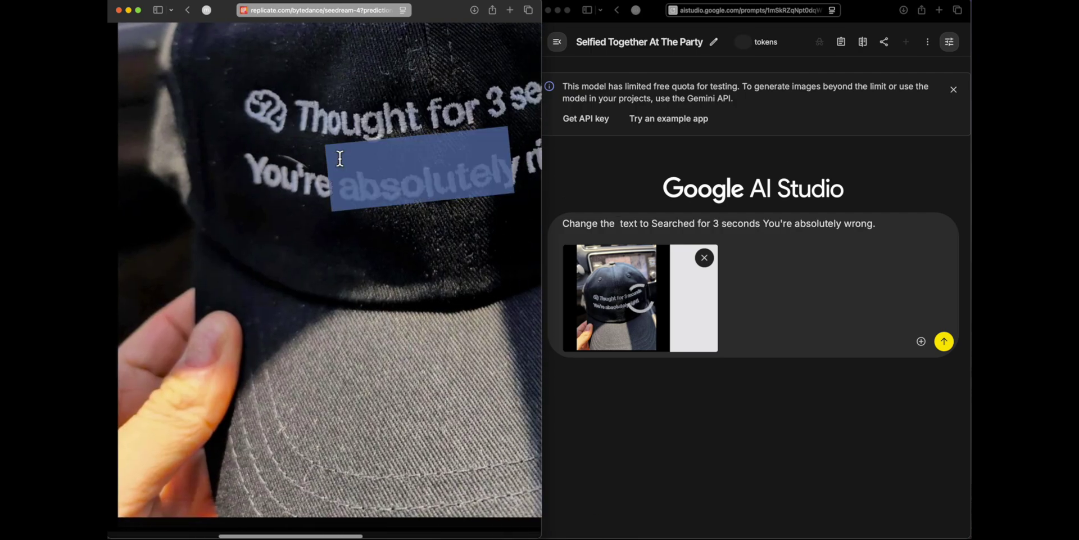
{"action": "left_click", "coordinate": [339, 150]}
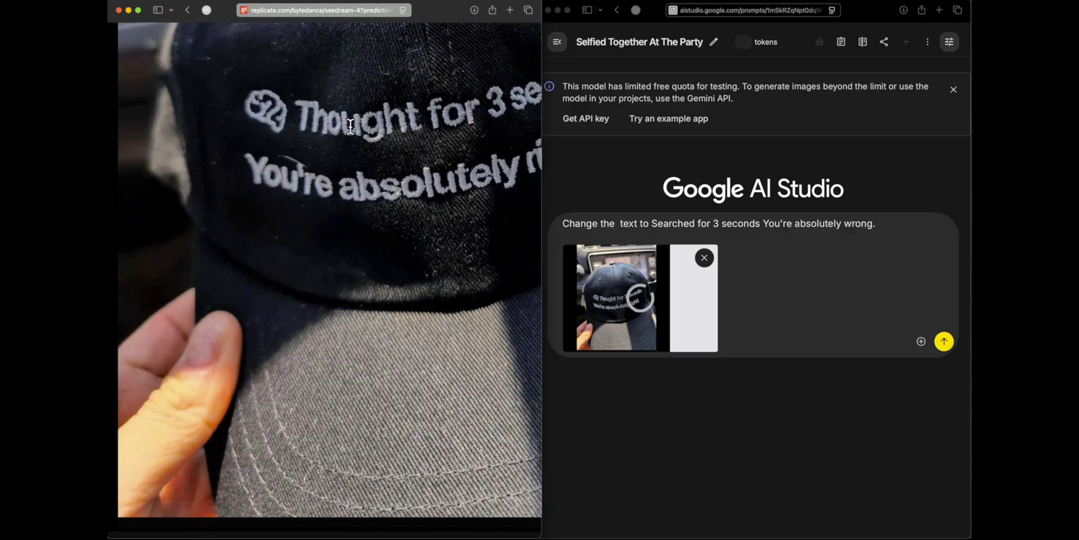
{"action": "scroll", "coordinate": [350, 126], "scroll_direction": "right", "scroll_amount": 5}
{"action": "left_click_drag", "start_coordinate": [362, 169], "coordinate": [471, 147]}
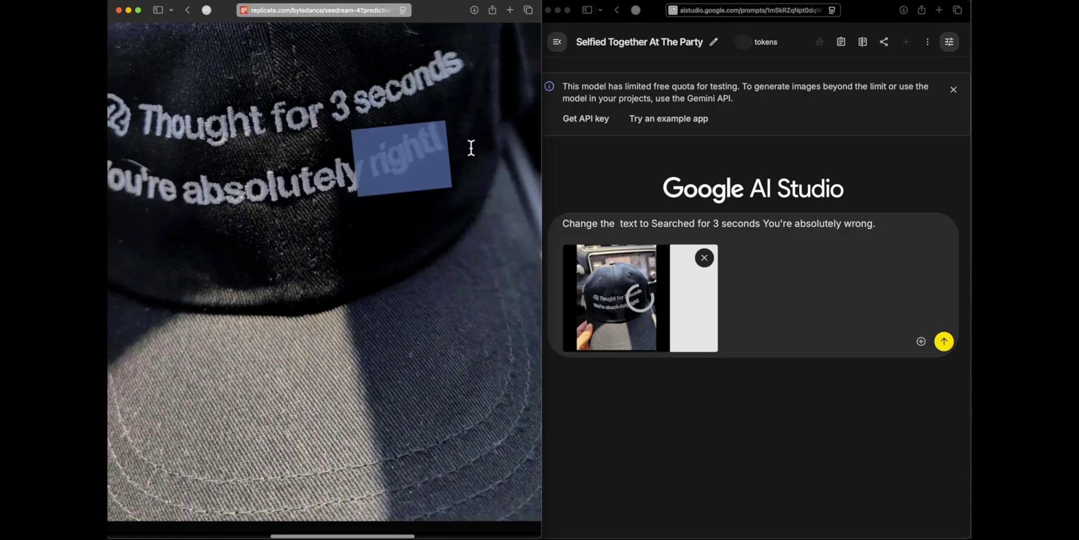
{"action": "left_click", "coordinate": [408, 164]}
{"action": "scroll", "coordinate": [409, 164], "scroll_direction": "down", "scroll_amount": 5}
{"action": "left_click", "coordinate": [530, 37]}
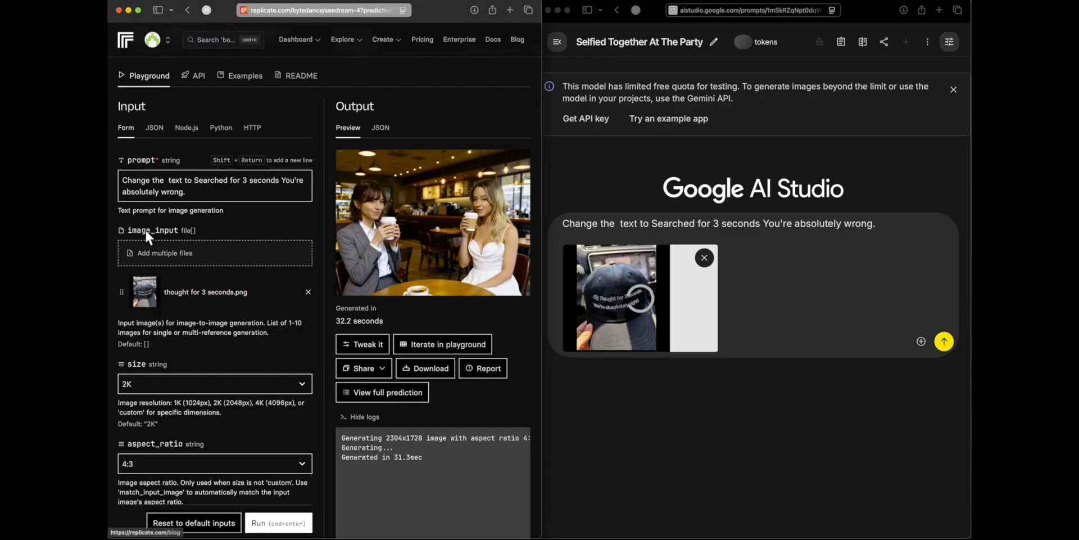
- Run the prompt "Change the text to Searched for 3 seconds You're absolutely wrong." on the cap photo in AI Studio
{"action": "scroll", "coordinate": [158, 187], "scroll_direction": "up", "scroll_amount": 5}
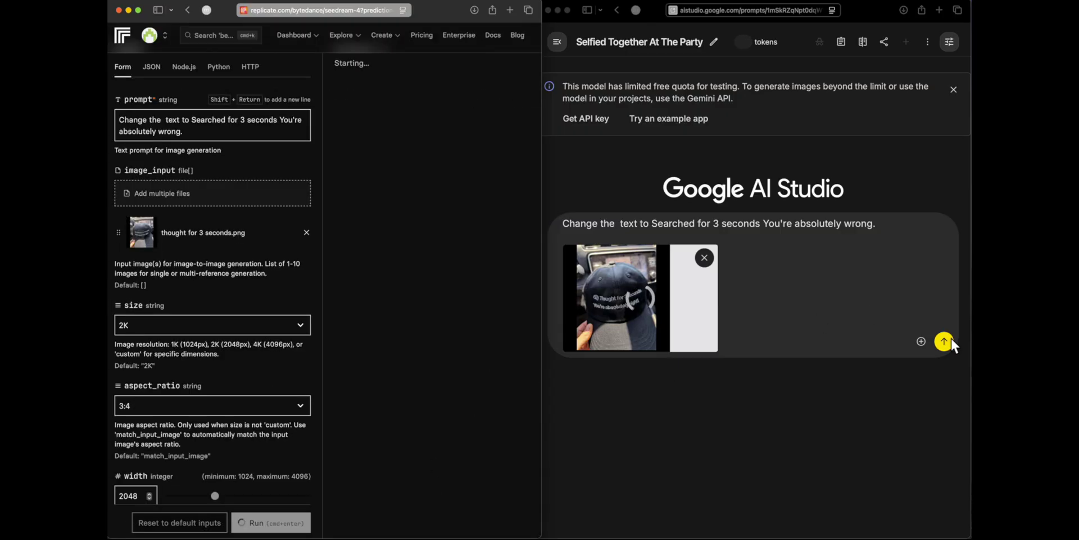
{"action": "left_click", "coordinate": [949, 342]}
{"action": "left_click", "coordinate": [949, 342]}
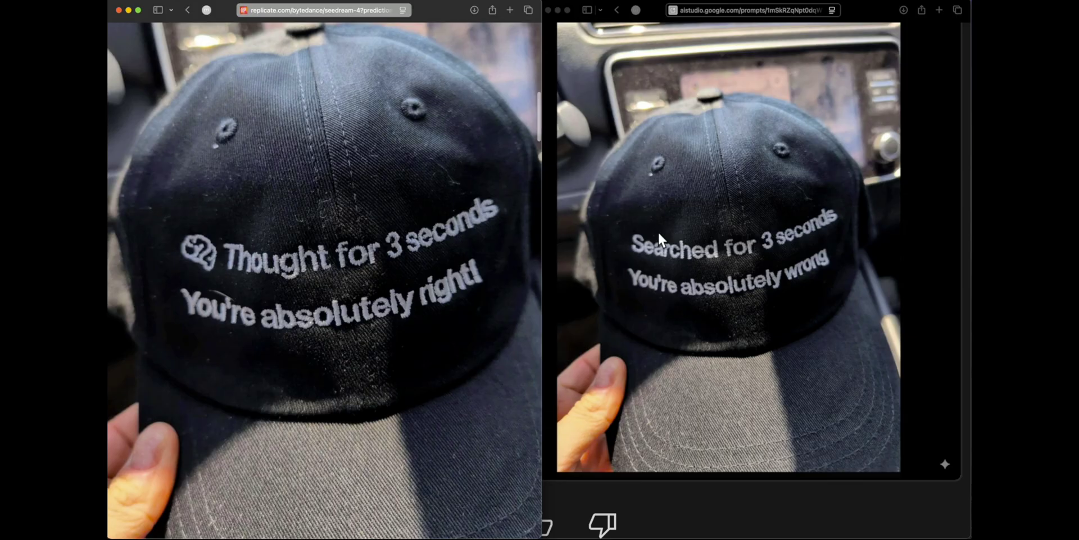
- Compare the original cap's "Thought" lettering and logo with "Searched" in AI Studio's result
{"action": "scroll", "coordinate": [286, 247], "scroll_direction": "down", "scroll_amount": 5}
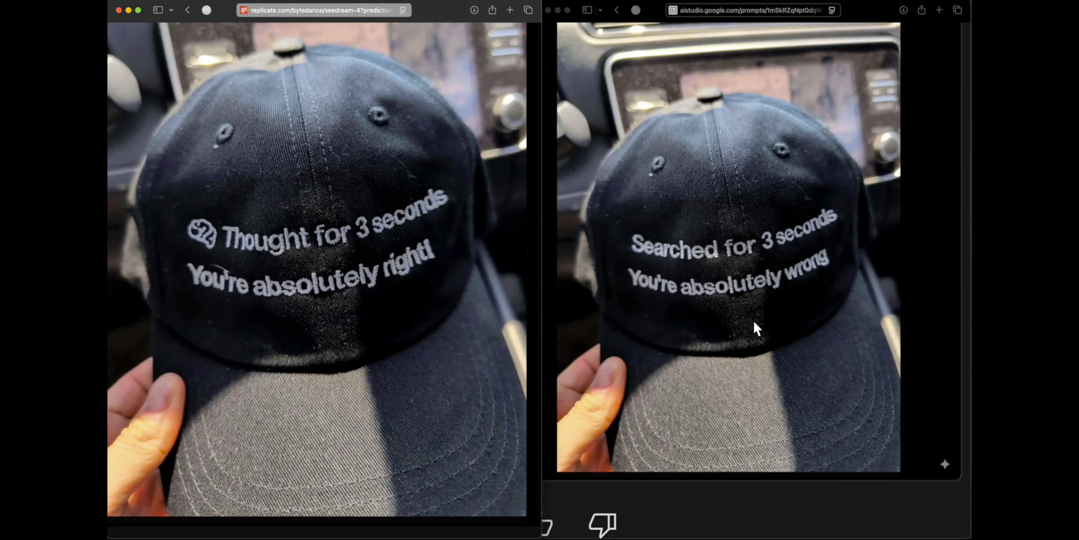
{"action": "scroll", "coordinate": [232, 243], "scroll_direction": "up", "scroll_amount": 3}
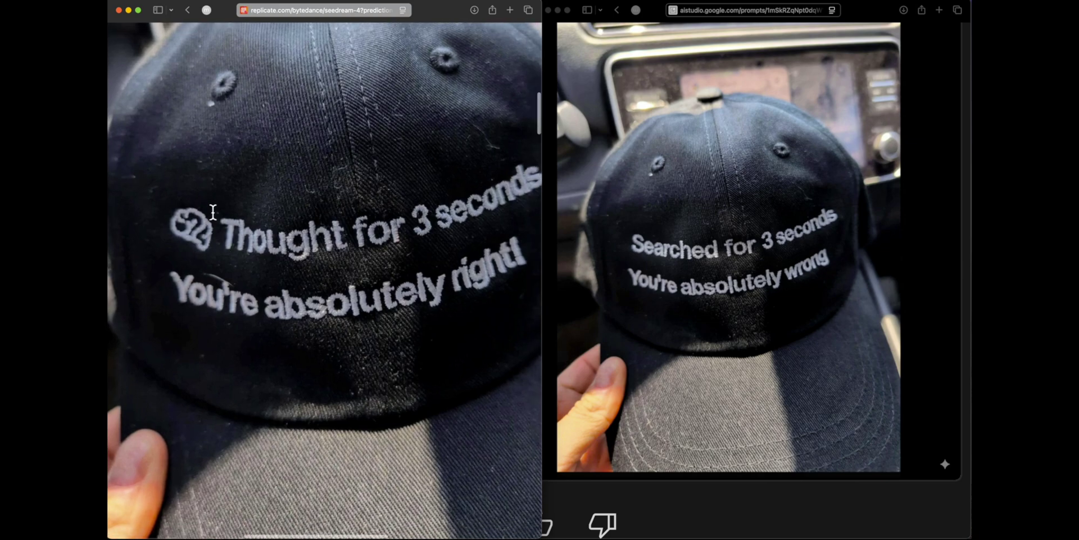
{"action": "left_click_drag", "start_coordinate": [212, 219], "coordinate": [305, 230]}
{"action": "left_click", "coordinate": [252, 194]}
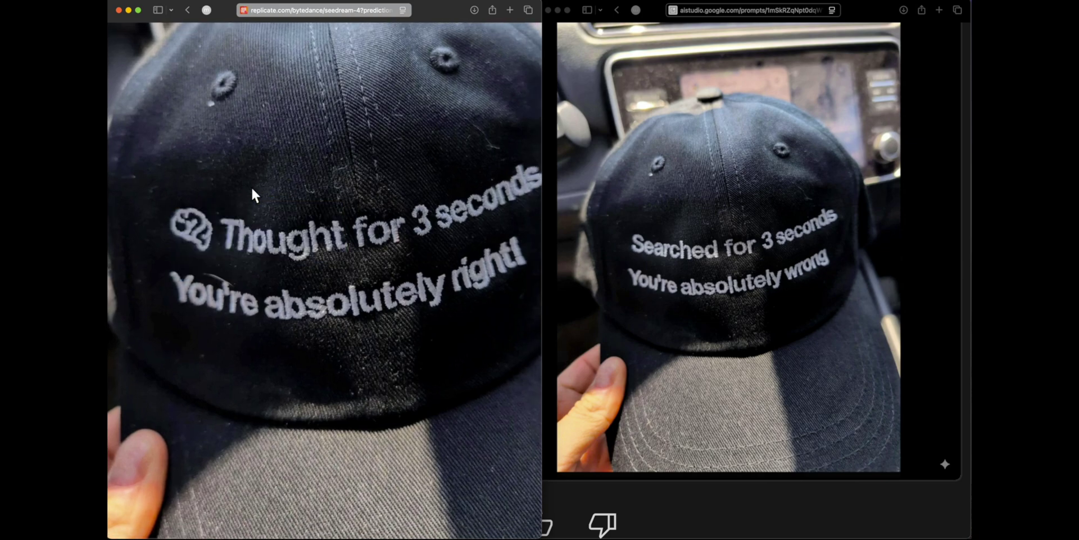
{"action": "left_click", "coordinate": [669, 239]}
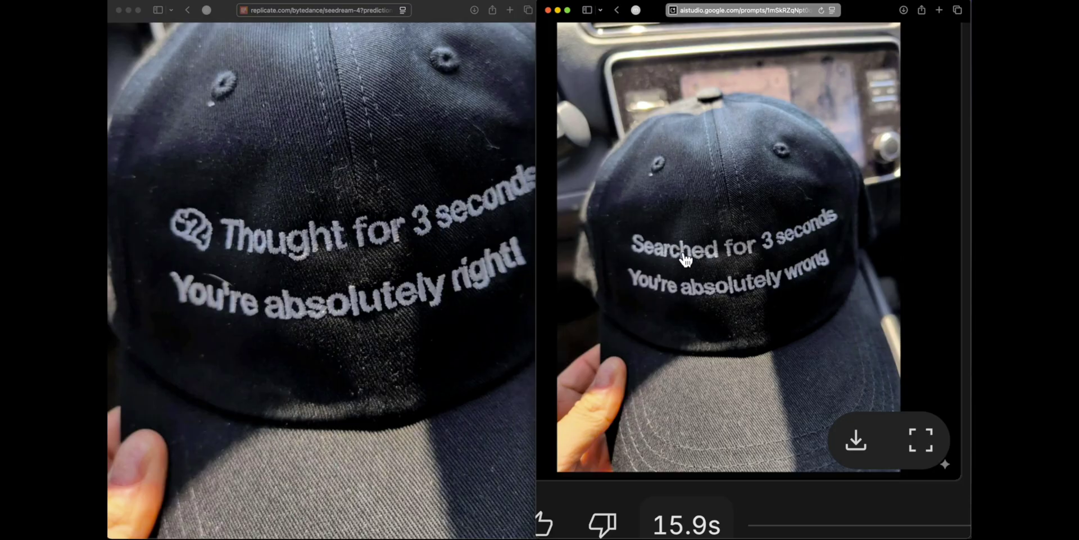
- Compare the original cap's "right!" lettering with a close-up of "wrong" in AI Studio's enlarged result
{"action": "left_click", "coordinate": [418, 275]}
{"action": "left_click_drag", "start_coordinate": [418, 276], "coordinate": [468, 258]}
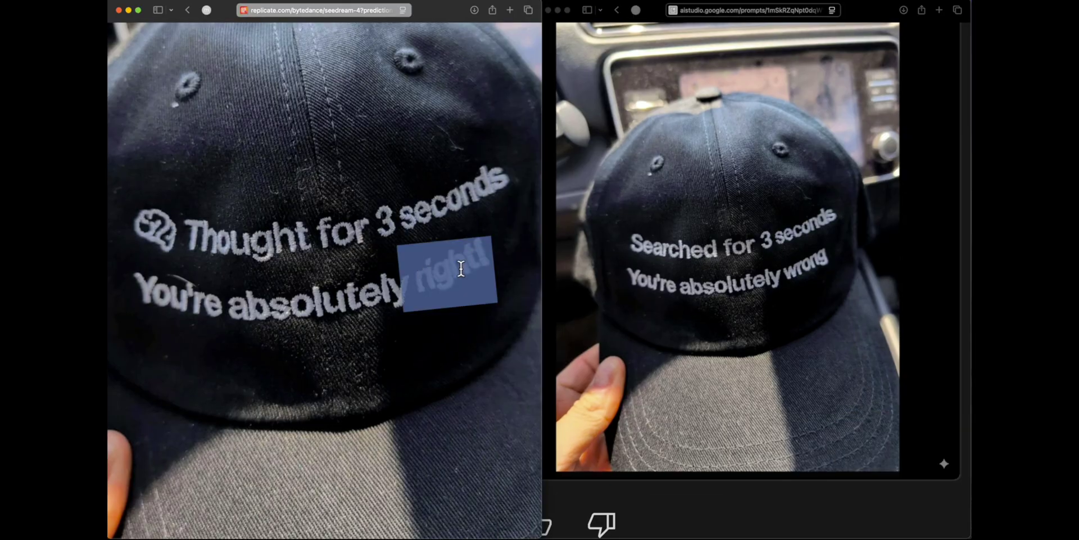
{"action": "left_click", "coordinate": [827, 325]}
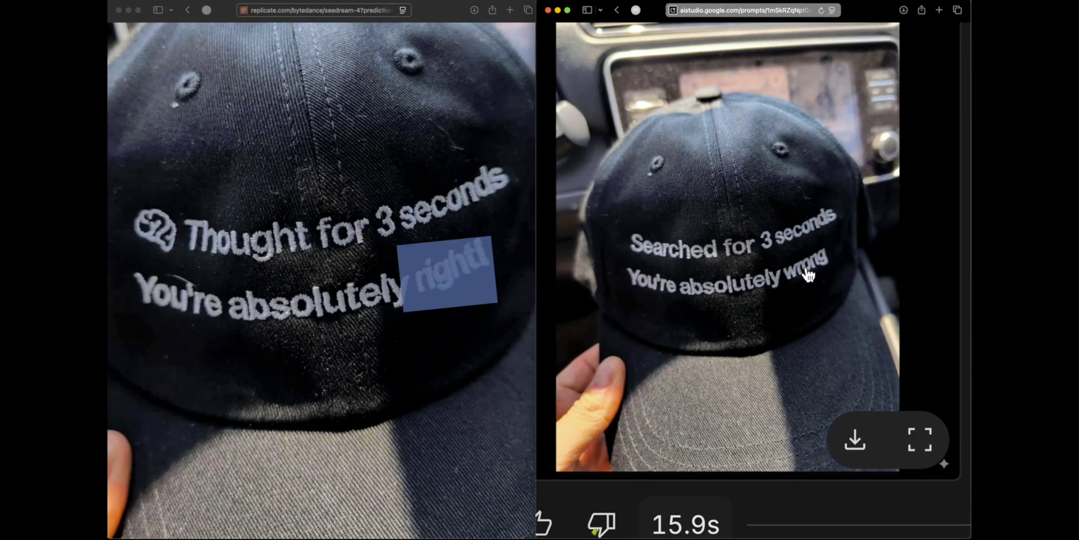
{"action": "left_click", "coordinate": [808, 275]}
{"action": "scroll", "coordinate": [807, 306], "scroll_direction": "down", "scroll_amount": 10}
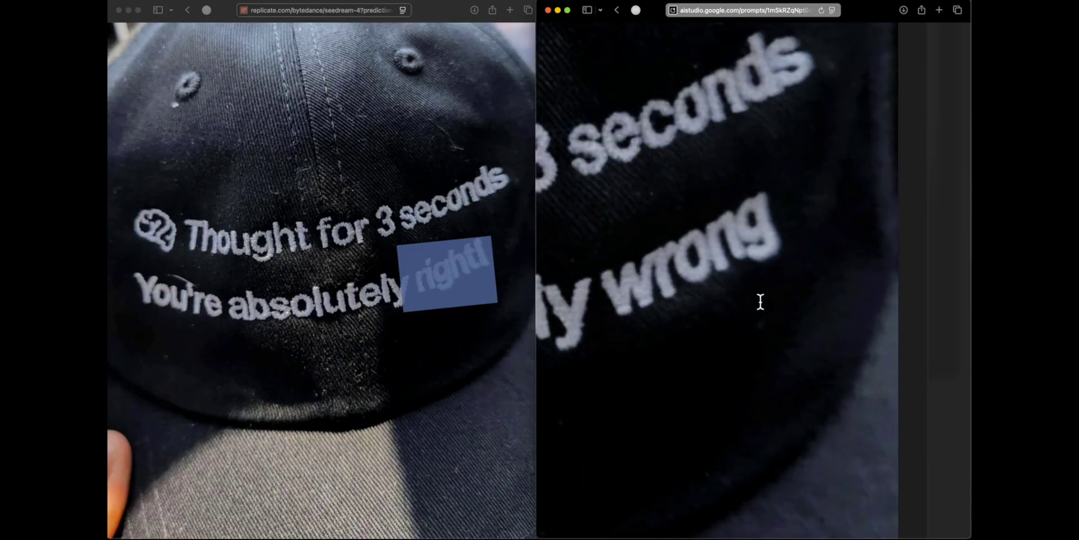
{"action": "left_click", "coordinate": [411, 337]}
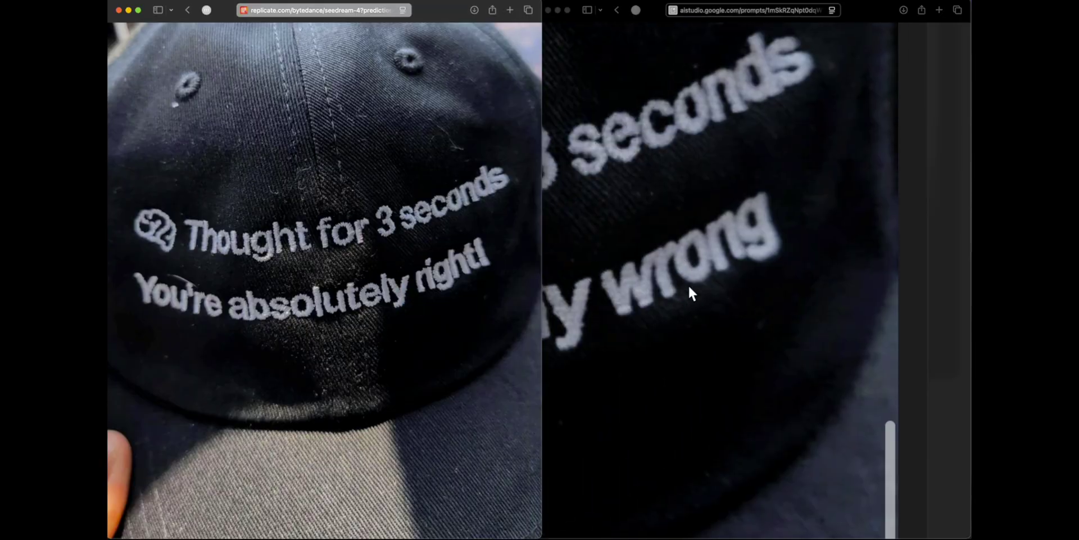
{"action": "scroll", "coordinate": [689, 285], "scroll_direction": "down", "scroll_amount": 10}
{"action": "scroll", "coordinate": [716, 209], "scroll_direction": "down", "scroll_amount": 3}
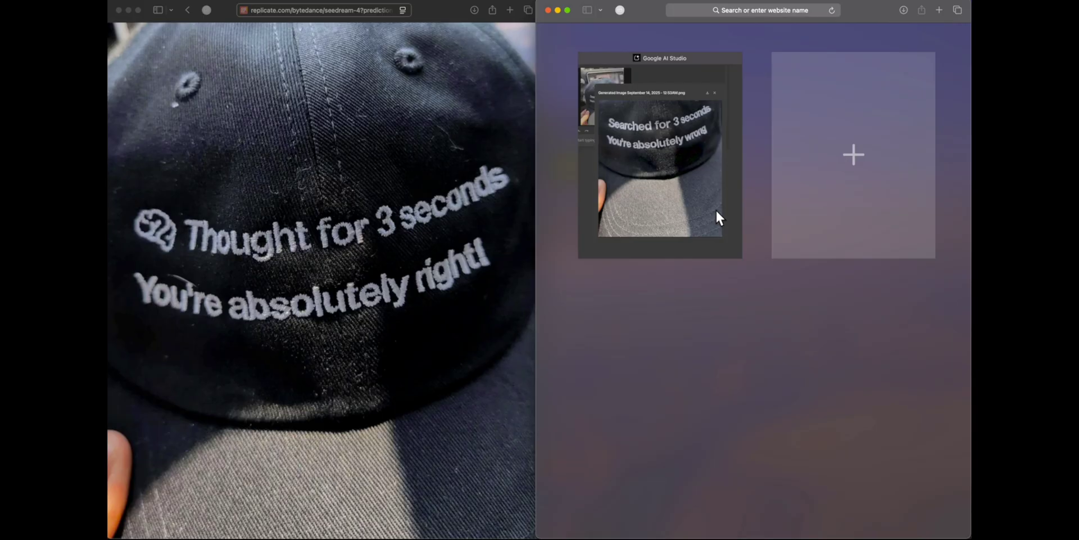
- Close the enlarged original cap photo, open Seedream 4's cap output at full size, and inspect both lines of its text
{"action": "left_click", "coordinate": [714, 111]}
{"action": "left_click", "coordinate": [302, 242]}
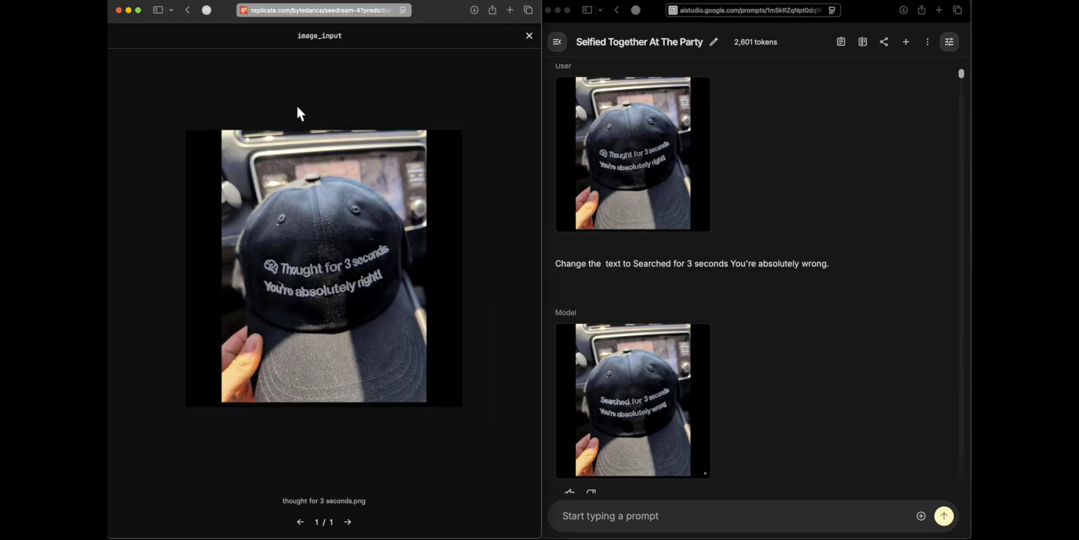
{"action": "left_click", "coordinate": [529, 35]}
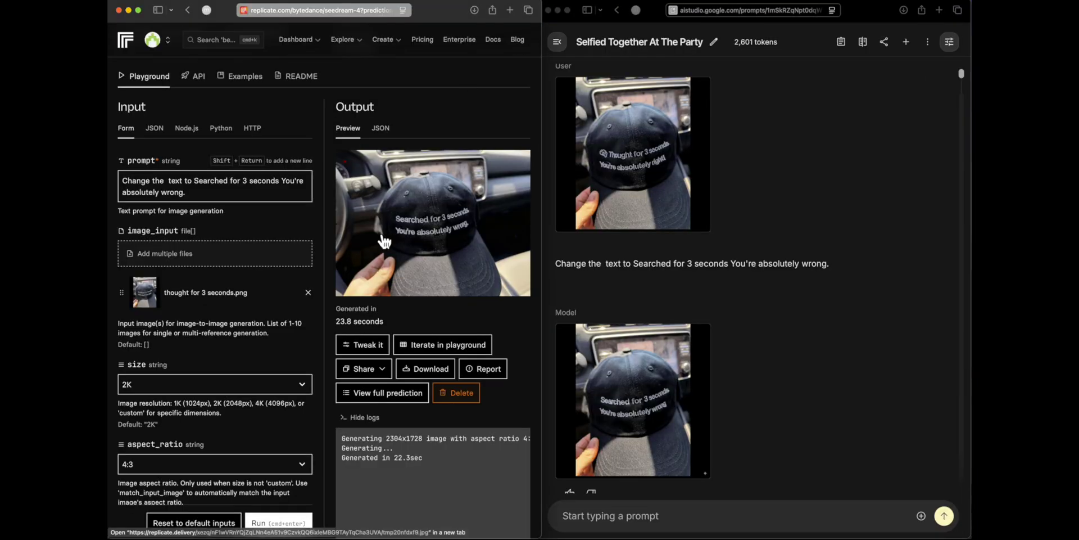
{"action": "left_click", "coordinate": [368, 254]}
{"action": "scroll", "coordinate": [254, 249], "scroll_direction": "down", "scroll_amount": 3}
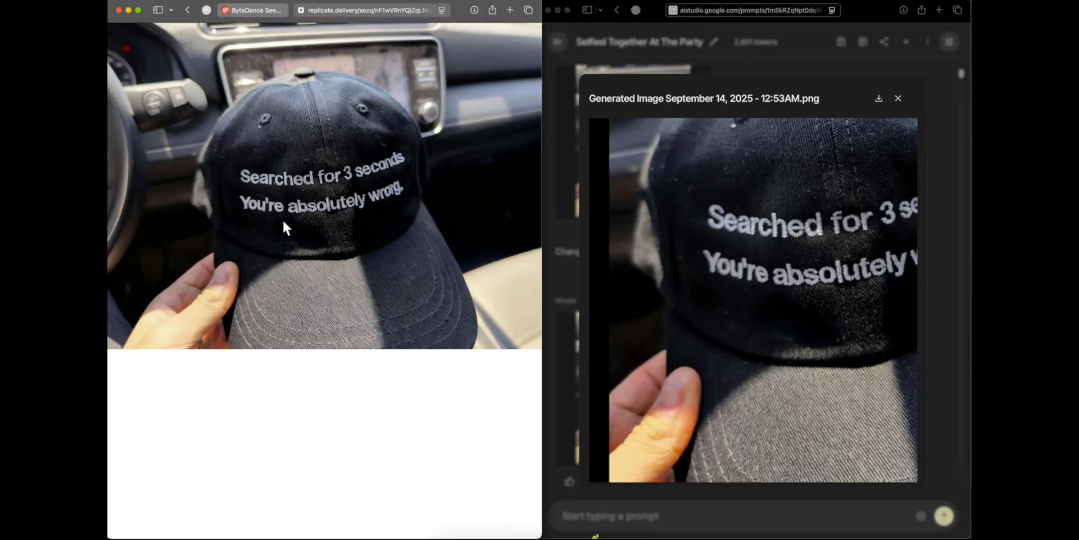
{"action": "scroll", "coordinate": [263, 168], "scroll_direction": "up", "scroll_amount": 2}
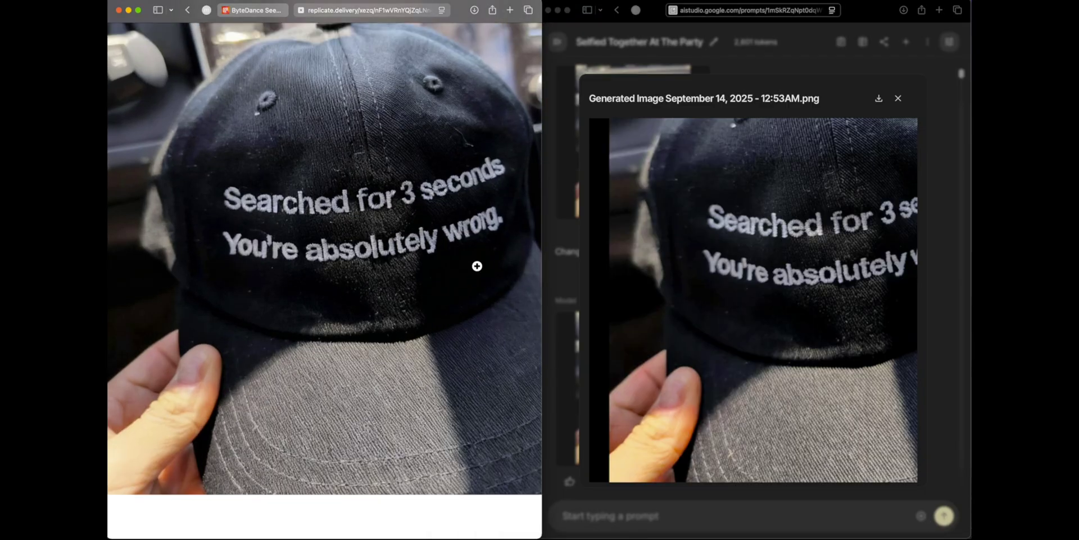
{"action": "scroll", "coordinate": [398, 268], "scroll_direction": "left", "scroll_amount": 1}
{"action": "scroll", "coordinate": [397, 268], "scroll_direction": "right", "scroll_amount": 2}
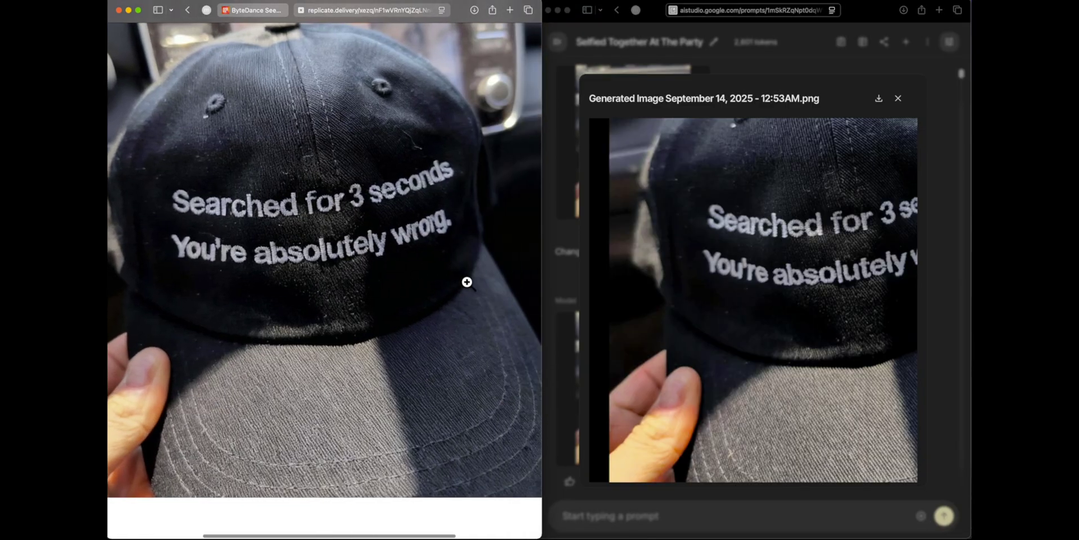
- Compare the "Searched" and "You're" lettering in close-ups of the AI Studio and Seedream 4 cap results
{"action": "right_click", "coordinate": [804, 346]}
{"action": "left_click", "coordinate": [733, 278]}
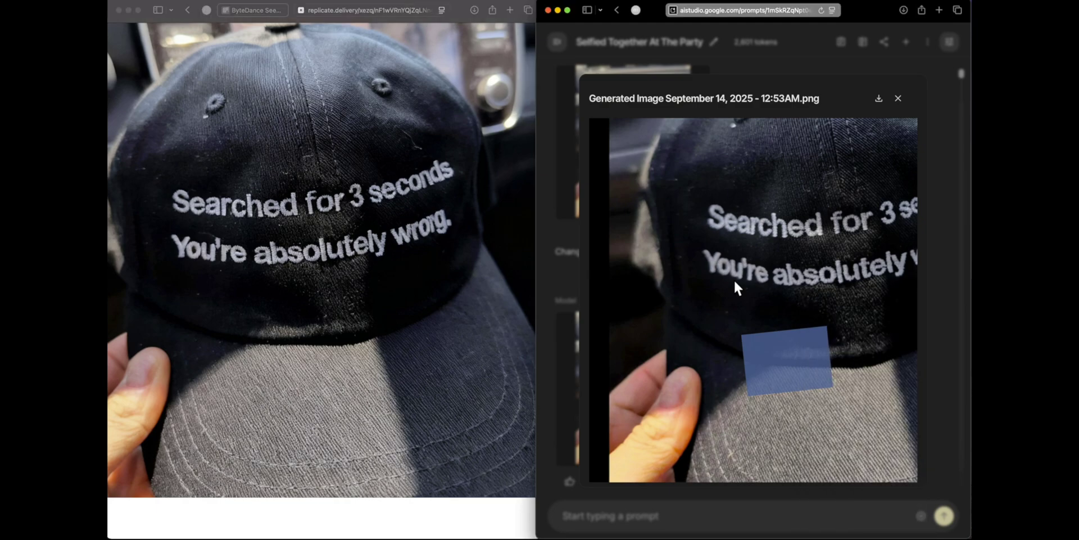
{"action": "scroll", "coordinate": [733, 279], "scroll_direction": "up", "scroll_amount": 5}
{"action": "left_click_drag", "start_coordinate": [704, 258], "coordinate": [704, 283]}
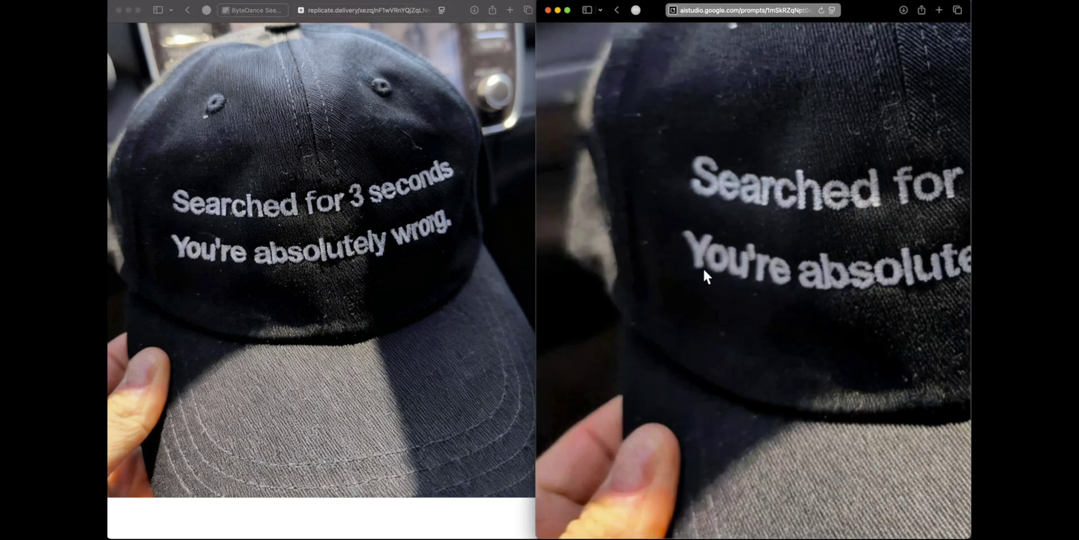
{"action": "left_click", "coordinate": [250, 280]}
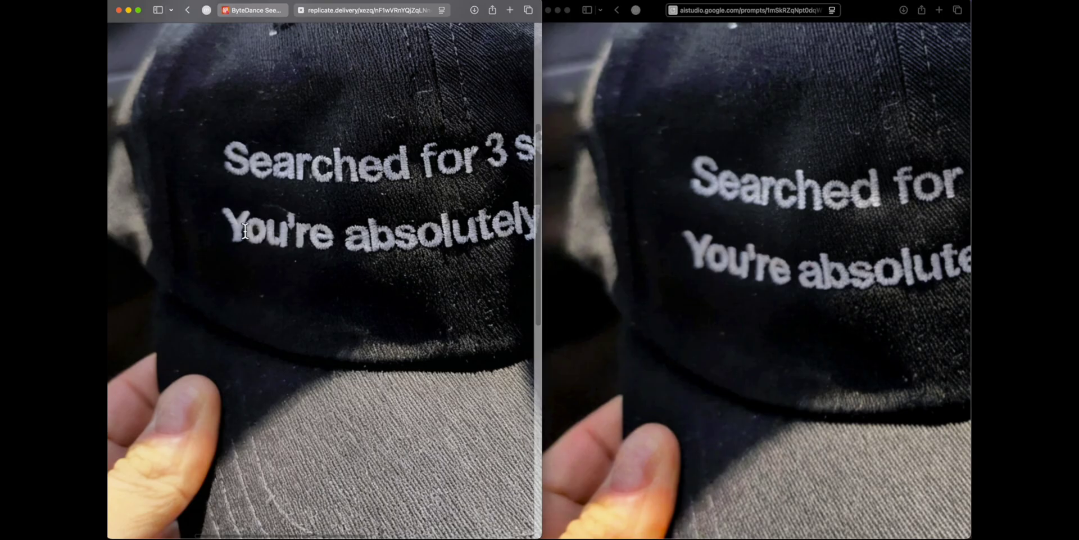
{"action": "left_click_drag", "start_coordinate": [222, 214], "coordinate": [316, 222]}
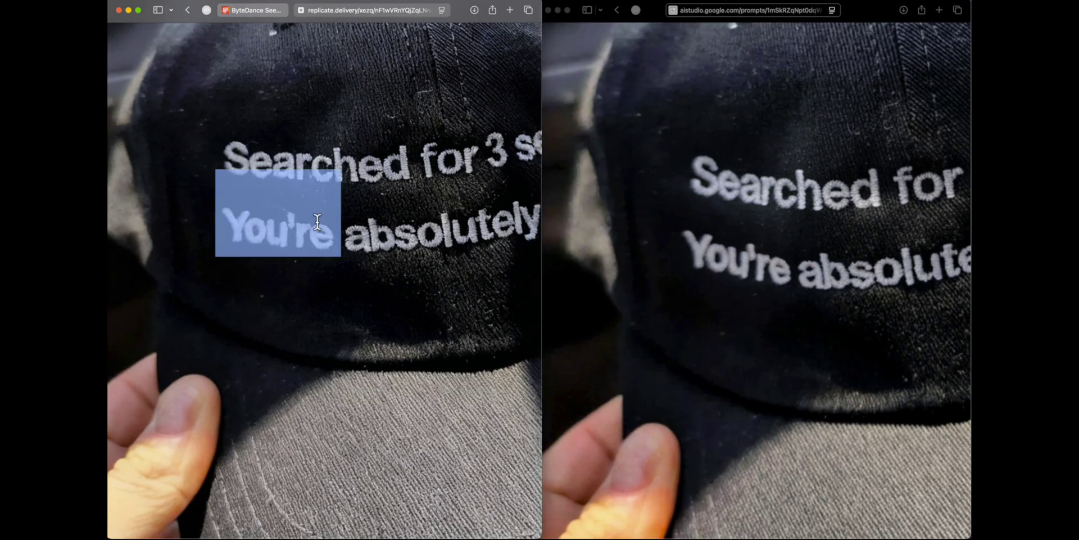
{"action": "scroll", "coordinate": [332, 175], "scroll_direction": "down", "scroll_amount": 5}
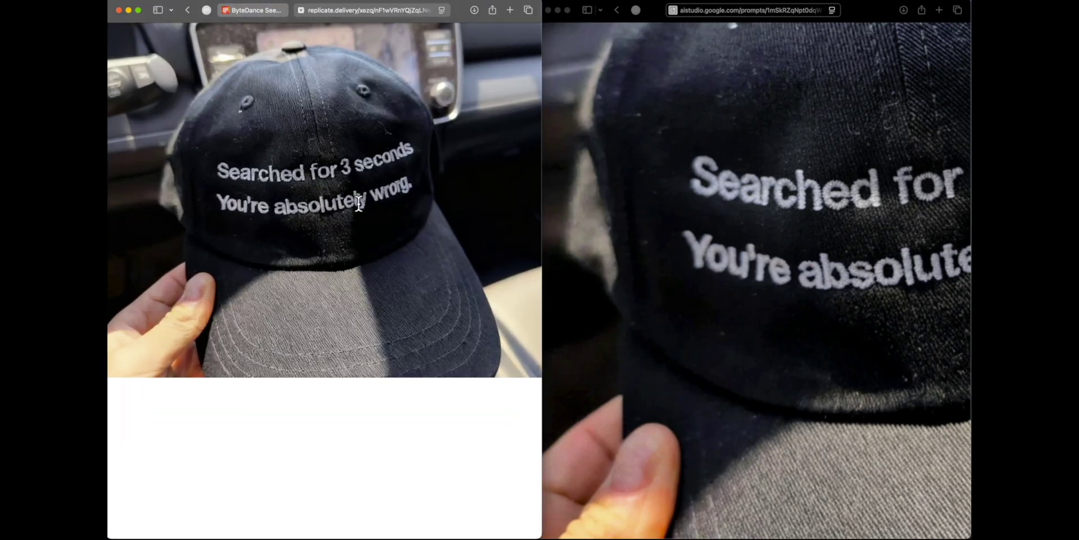
- Compare the spelling of "wrong" in close-ups of both cap results and close AI Studio's enlarged image
{"action": "left_click", "coordinate": [726, 286]}
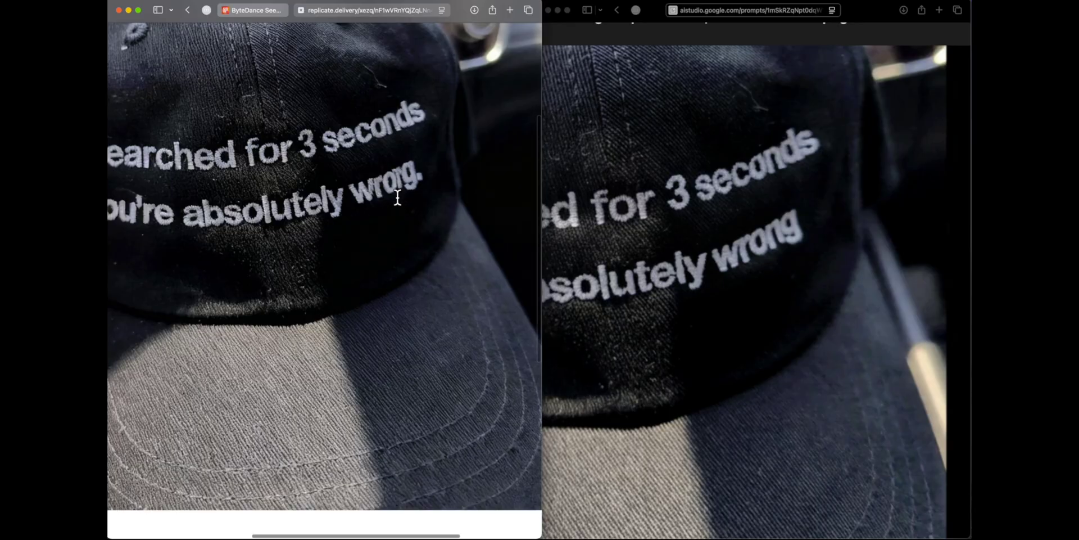
{"action": "scroll", "coordinate": [397, 197], "scroll_direction": "up", "scroll_amount": 4}
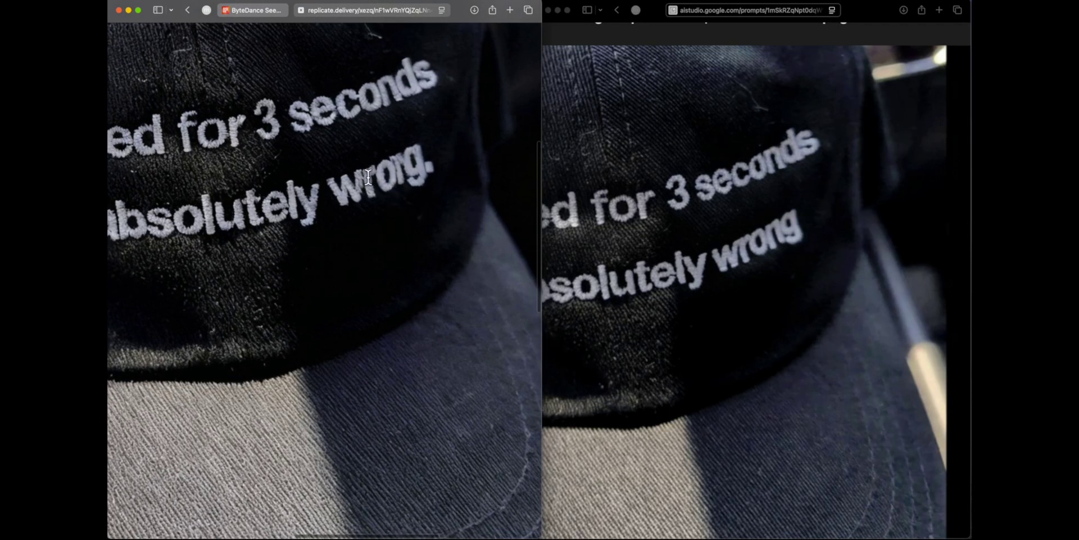
{"action": "double_click", "coordinate": [400, 161]}
{"action": "left_click", "coordinate": [401, 163]}
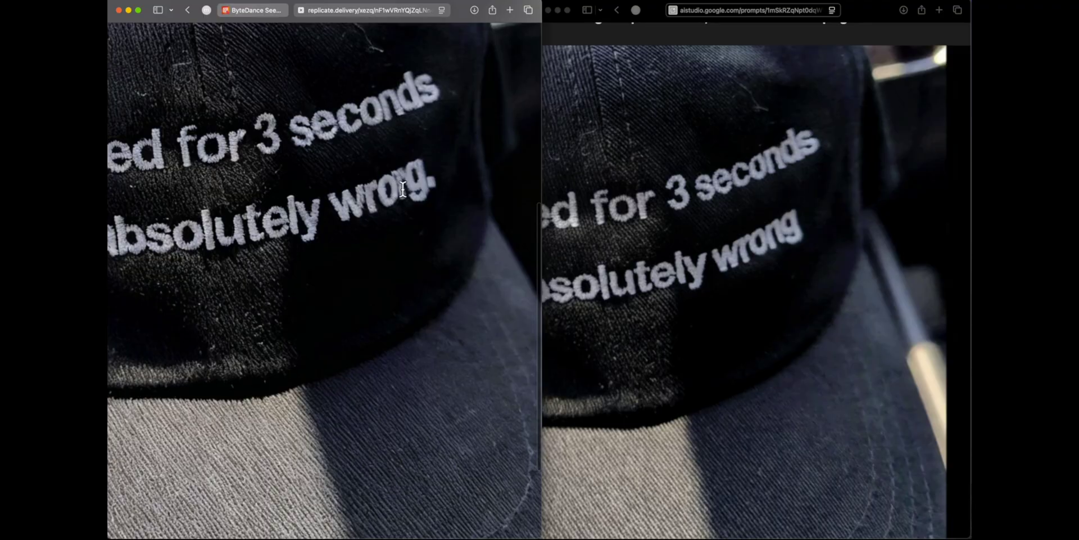
{"action": "left_click", "coordinate": [780, 234]}
{"action": "scroll", "coordinate": [780, 234], "scroll_direction": "down", "scroll_amount": 10}
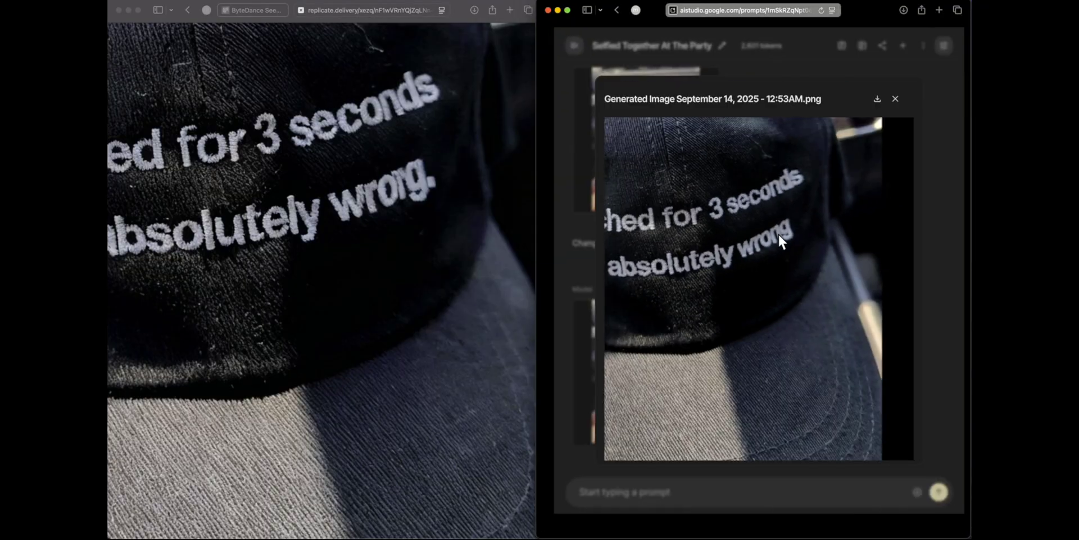
{"action": "left_click", "coordinate": [416, 227]}
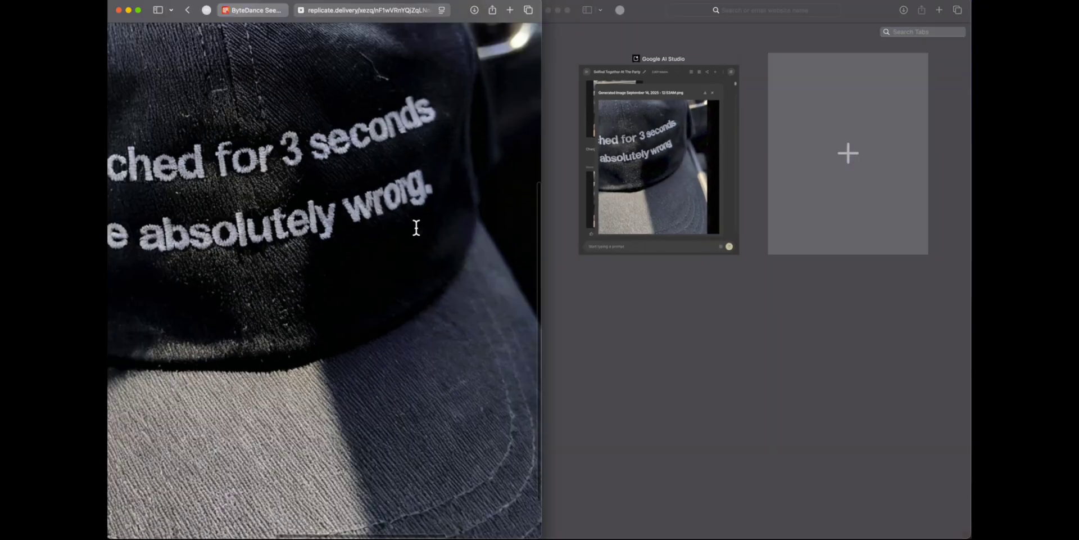
{"action": "left_click", "coordinate": [656, 167]}
{"action": "left_click", "coordinate": [898, 98]}
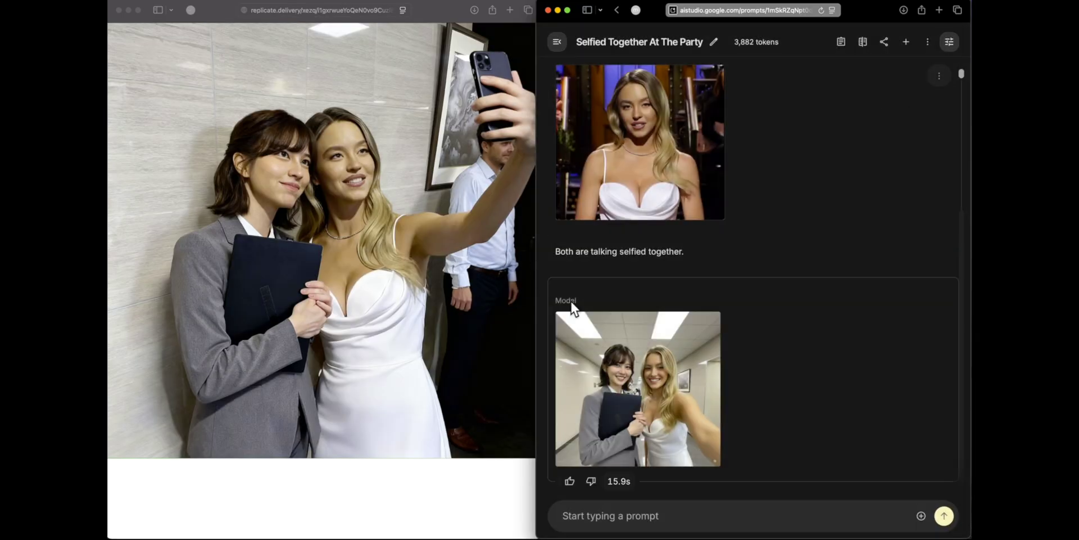
- Compare AI Studio's enlarged selfie of the two women with Seedream 4's version and close the enlarged view
{"action": "left_click", "coordinate": [573, 315]}
{"action": "scroll", "coordinate": [801, 316], "scroll_direction": "right", "scroll_amount": 3}
{"action": "scroll", "coordinate": [802, 316], "scroll_direction": "down", "scroll_amount": 2}
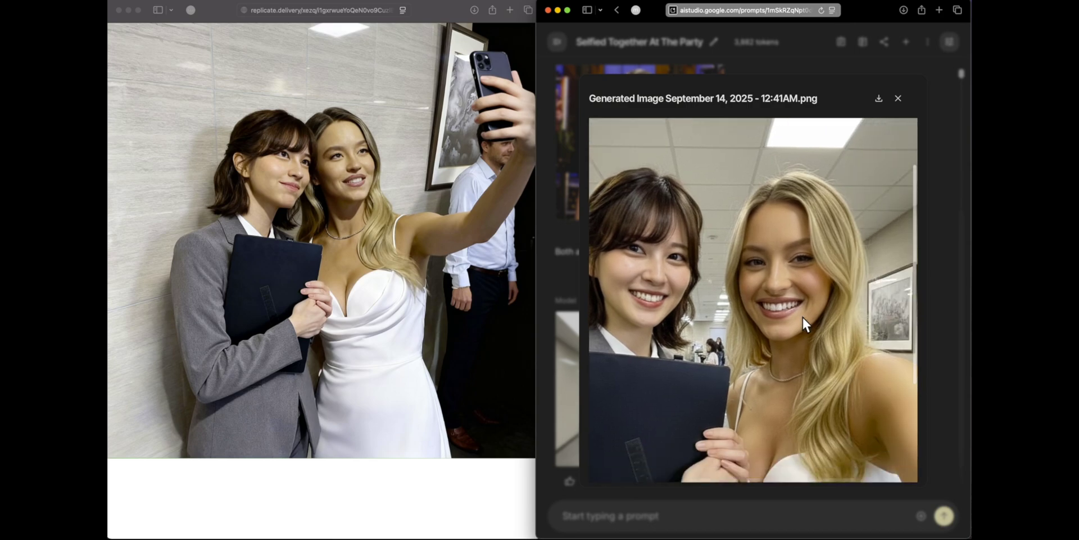
{"action": "scroll", "coordinate": [762, 304], "scroll_direction": "left", "scroll_amount": 1}
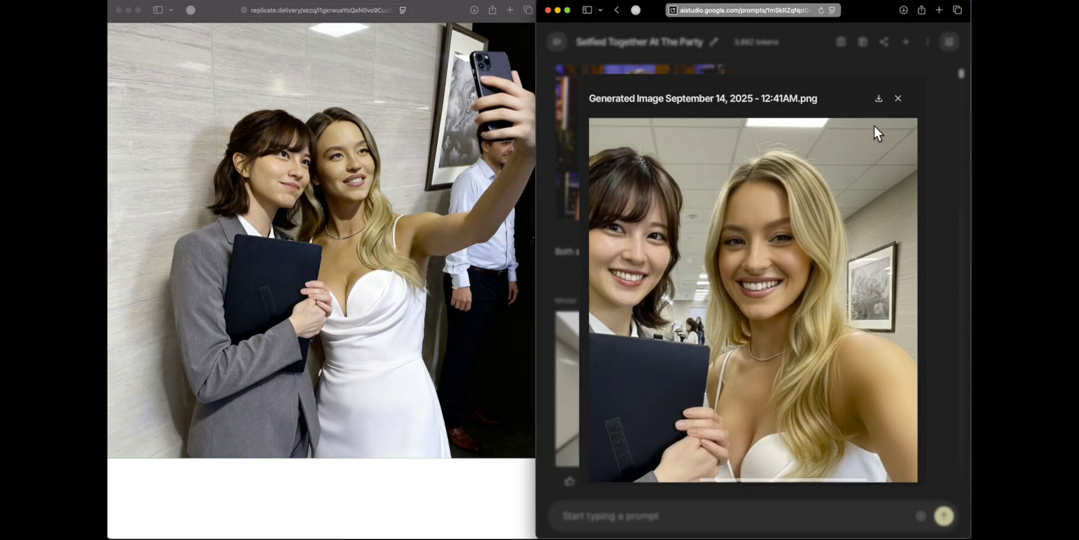
{"action": "left_click", "coordinate": [898, 98]}
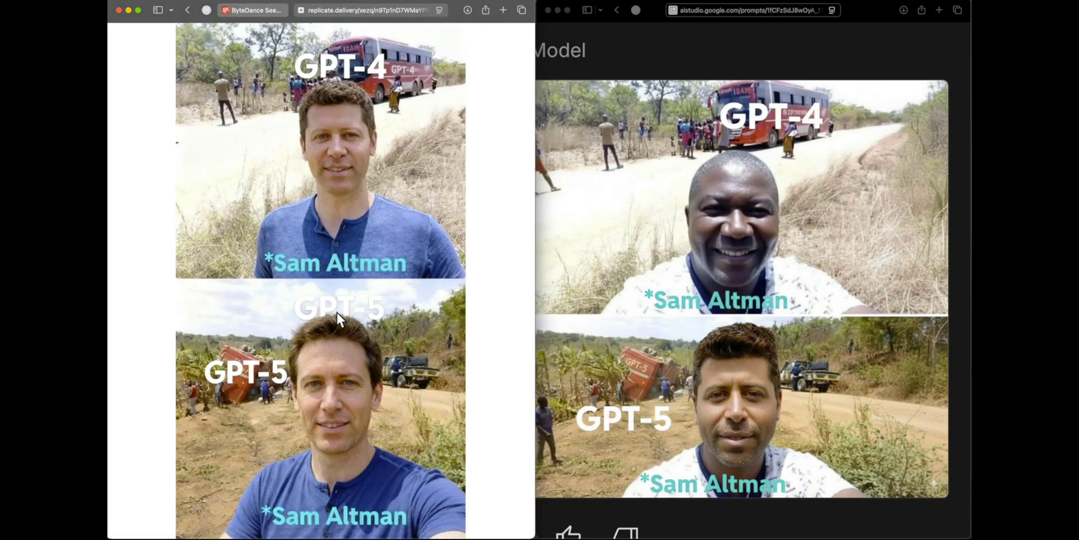
- Compare the swapped faces in Seedream 4's and AI Studio's GPT-4 versus GPT-5 bus meme results
{"action": "key", "text": "super+shift+backslash"}
{"action": "left_click", "coordinate": [329, 183]}
{"action": "scroll", "coordinate": [654, 271], "scroll_direction": "left", "scroll_amount": 3}
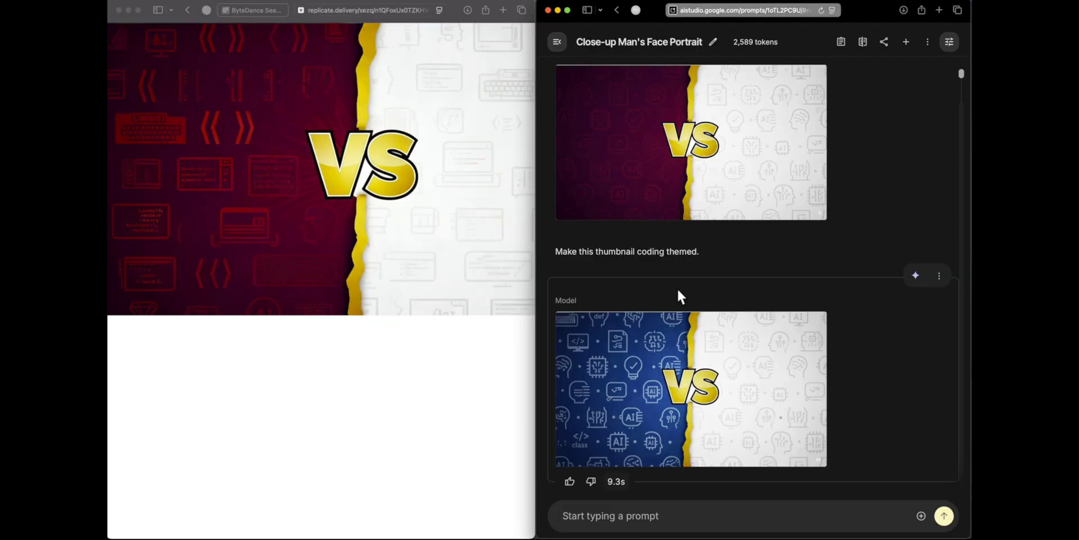
- Compare the results of "Make this thumbnail coding themed." with the original VS thumbnail in AI Studio and Seedream 4's version
{"action": "scroll", "coordinate": [681, 295], "scroll_direction": "up", "scroll_amount": 3}
{"action": "scroll", "coordinate": [683, 292], "scroll_direction": "down", "scroll_amount": 3}
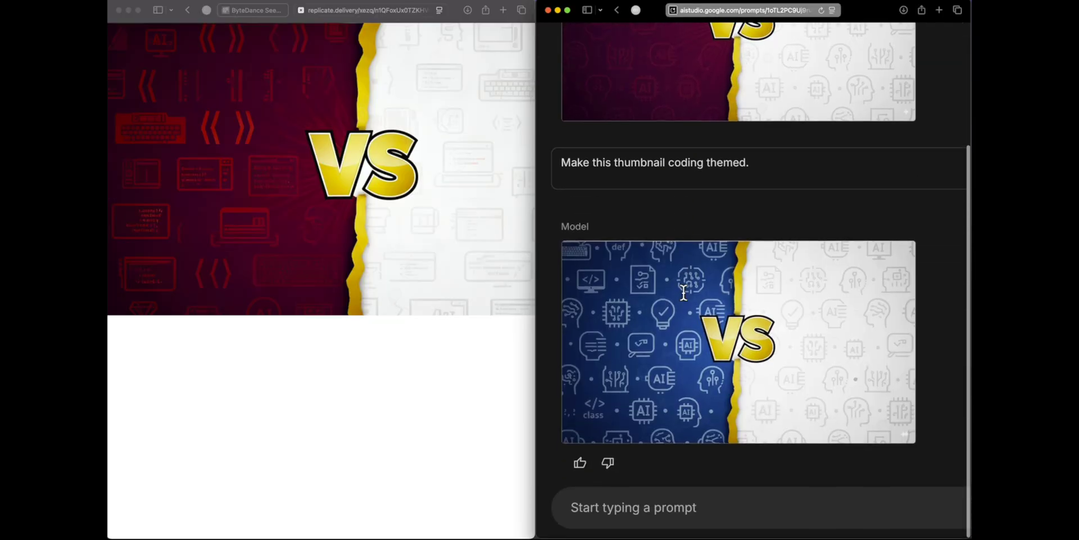
{"action": "scroll", "coordinate": [683, 293], "scroll_direction": "up", "scroll_amount": 1}
{"action": "scroll", "coordinate": [683, 291], "scroll_direction": "down", "scroll_amount": 3}
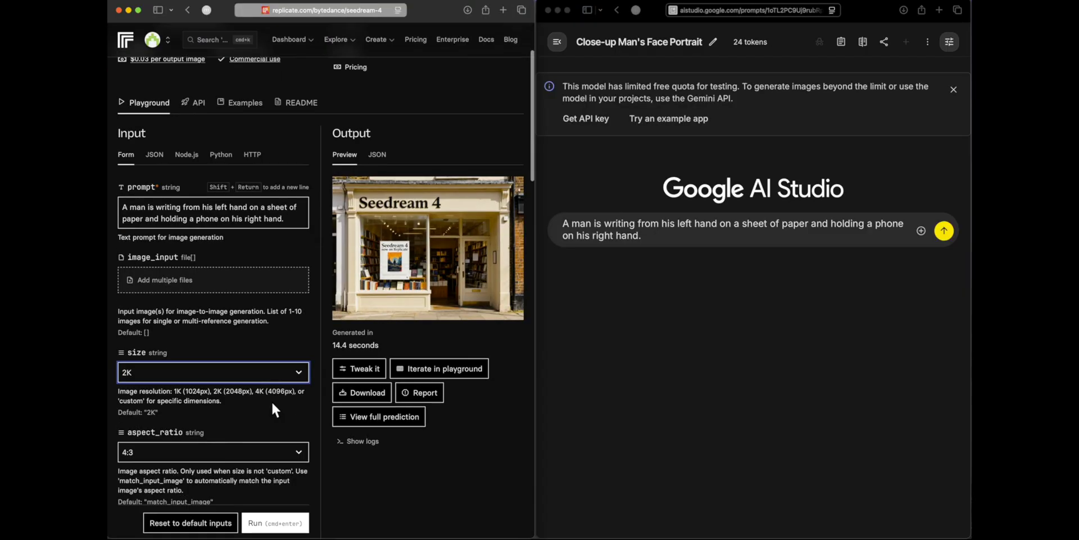
{"action": "scroll", "coordinate": [272, 400], "scroll_direction": "down", "scroll_amount": 1}
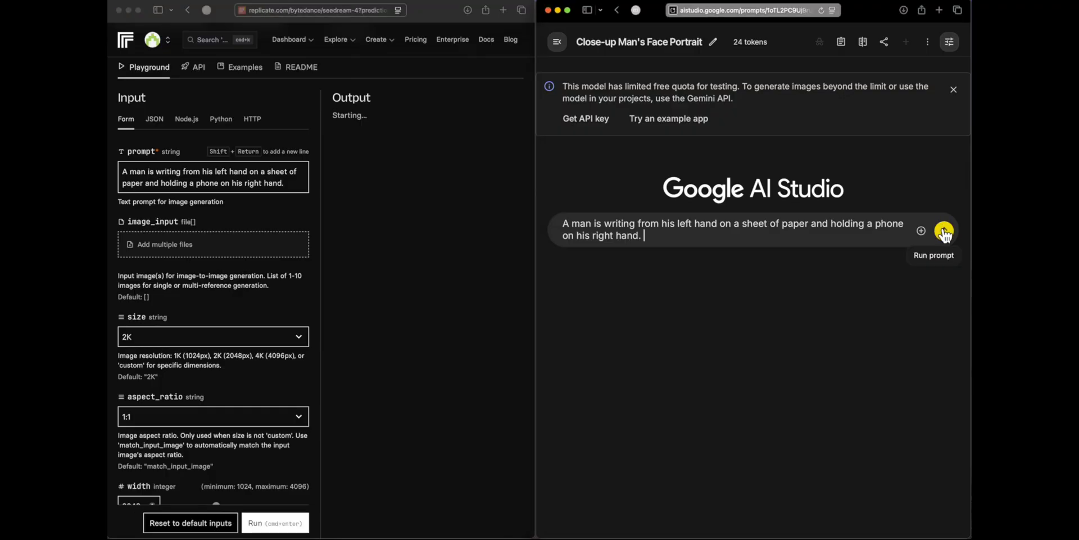
- Run the prompt "A man is writing from his left hand on a sheet of paper and holding a phone on his right hand." in AI Studio
{"action": "left_click", "coordinate": [945, 231]}
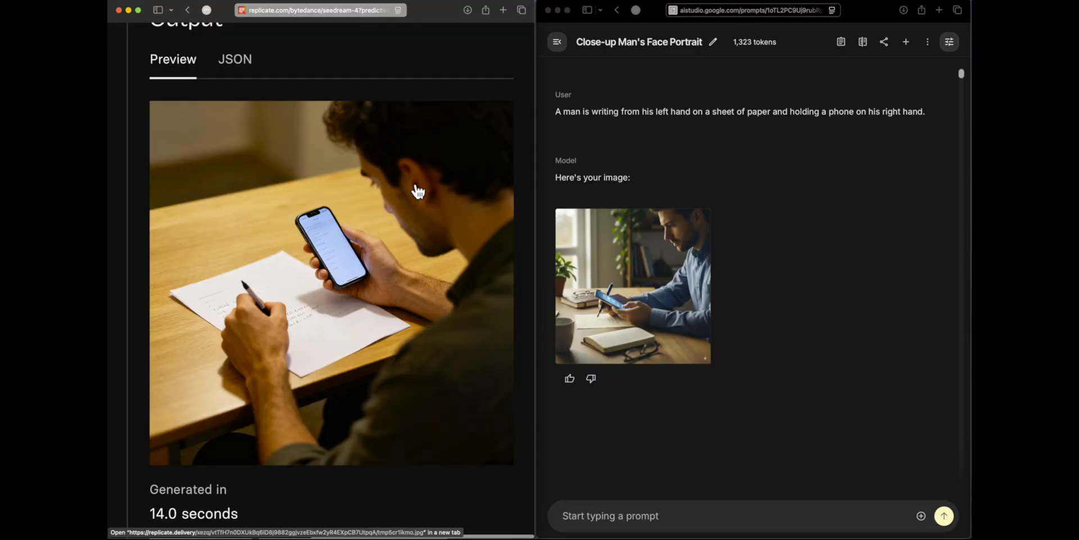
- Examine which hands hold the pen and phone in AI Studio's image of the writing man, against Seedream 4's output
{"action": "left_click", "coordinate": [619, 249]}
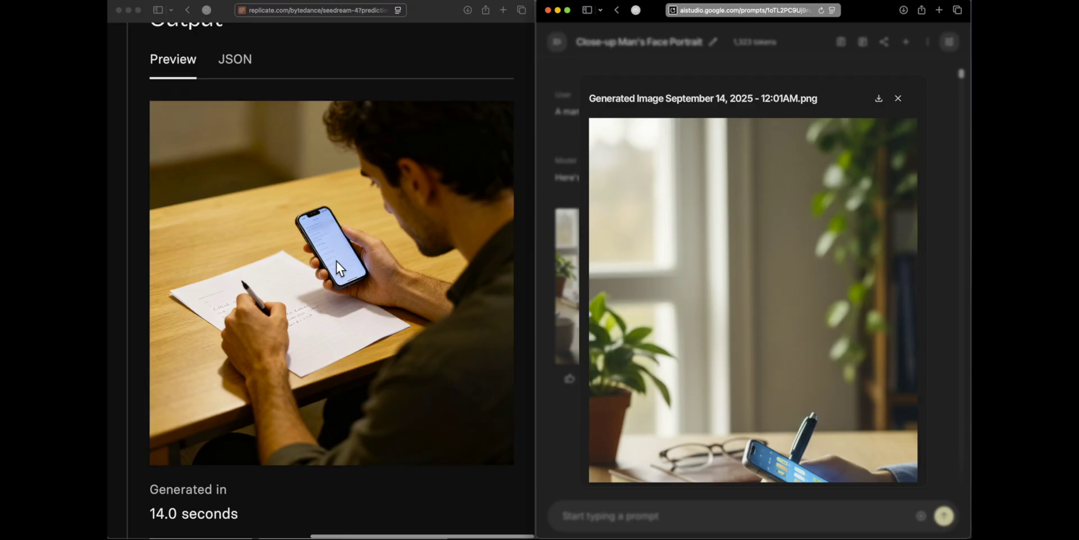
{"action": "scroll", "coordinate": [690, 320], "scroll_direction": "down", "scroll_amount": 5}
{"action": "scroll", "coordinate": [690, 320], "scroll_direction": "up", "scroll_amount": 1}
{"action": "key", "text": "Escape"}
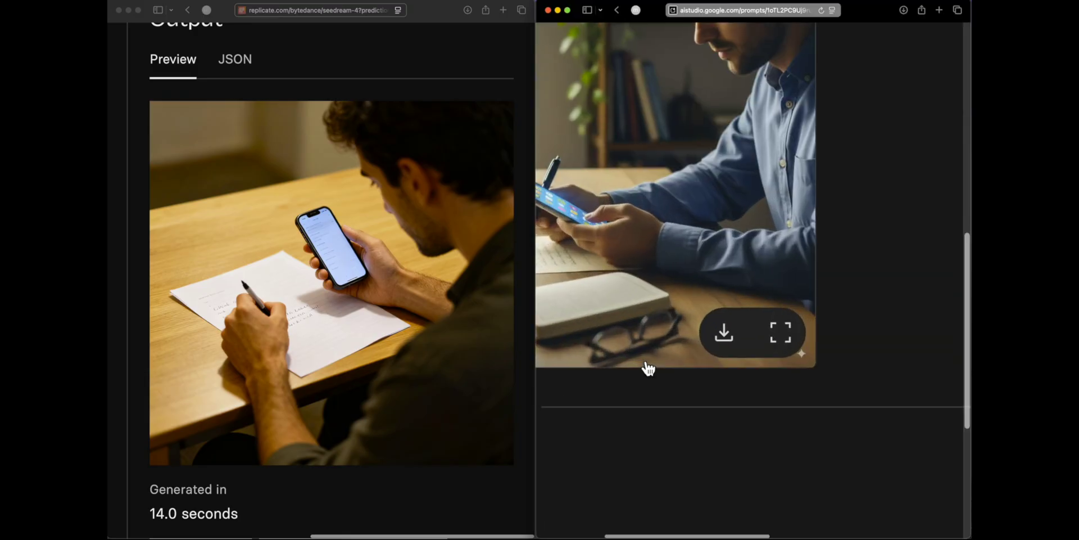
{"action": "scroll", "coordinate": [648, 366], "scroll_direction": "up", "scroll_amount": 5}
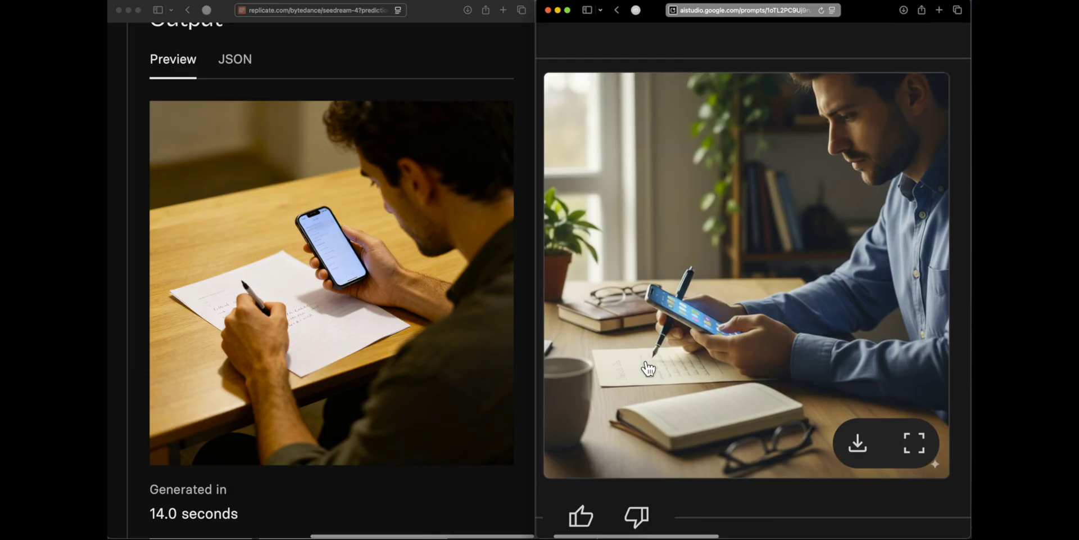
{"action": "scroll", "coordinate": [647, 368], "scroll_direction": "down", "scroll_amount": 7}
{"action": "scroll", "coordinate": [647, 369], "scroll_direction": "up", "scroll_amount": 7}
{"action": "scroll", "coordinate": [749, 244], "scroll_direction": "down", "scroll_amount": 3}
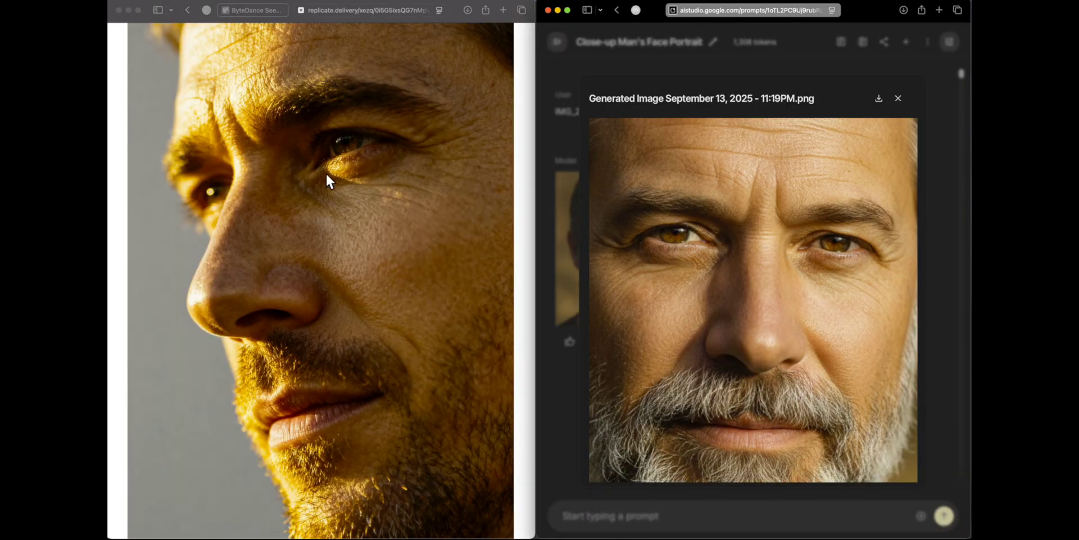
- Compare the eye detail and skin texture in close-ups of Seedream 4's and AI Studio's male face portraits
{"action": "left_click", "coordinate": [325, 172]}
{"action": "left_click", "coordinate": [680, 269]}
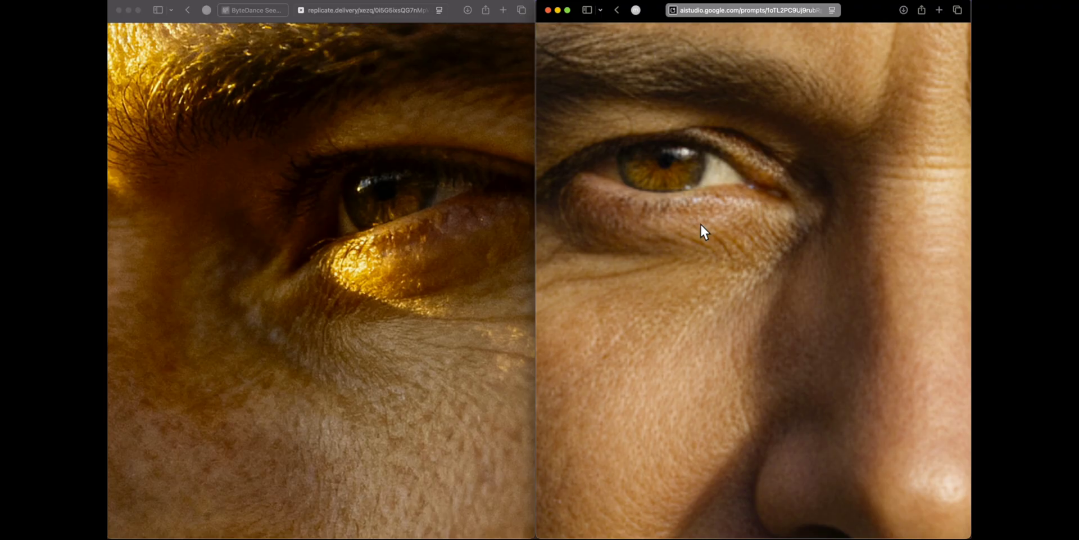
{"action": "left_click", "coordinate": [625, 259]}
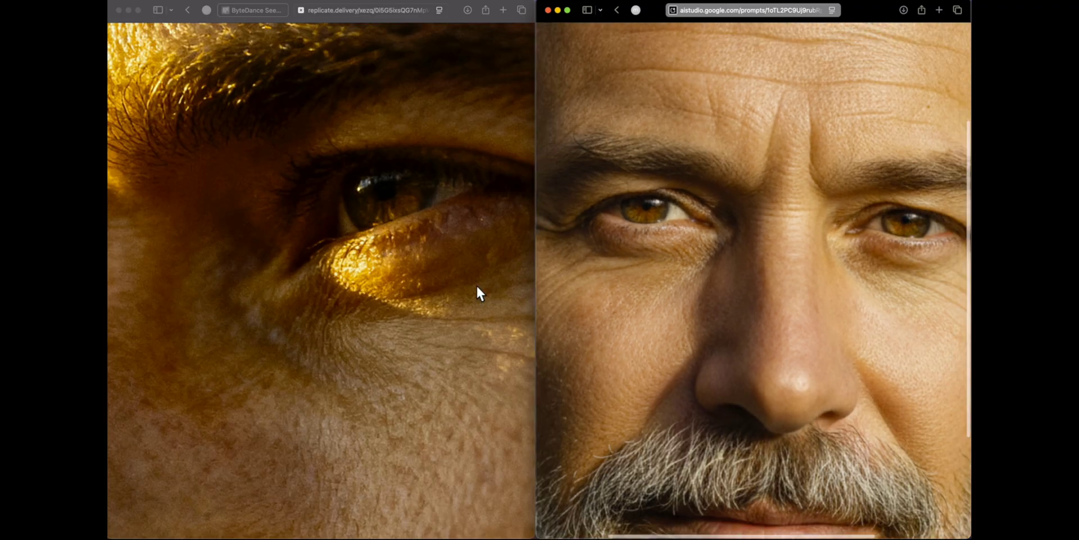
{"action": "left_click", "coordinate": [452, 288]}
{"action": "left_click", "coordinate": [603, 248]}
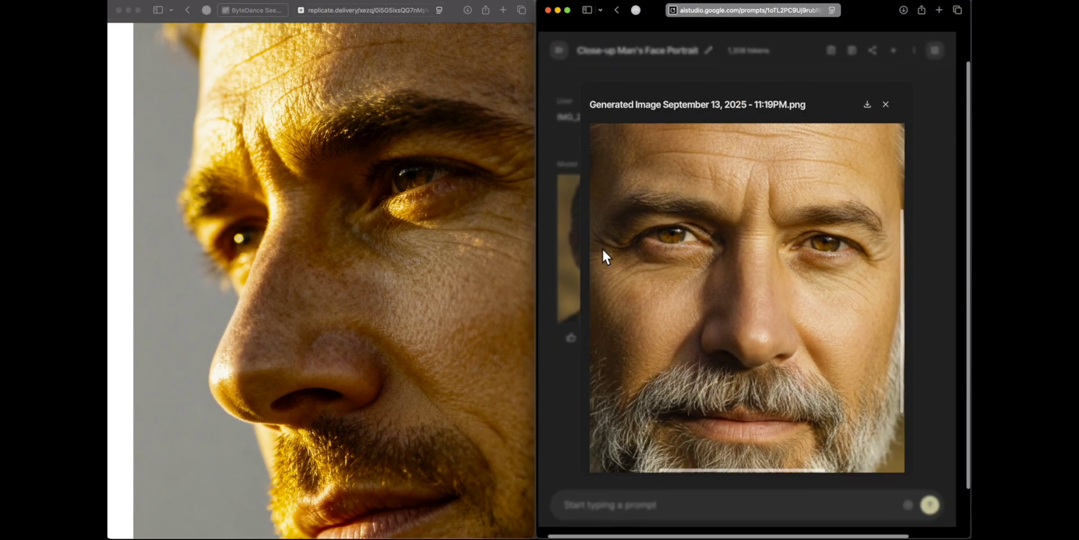
{"action": "left_click", "coordinate": [417, 319]}
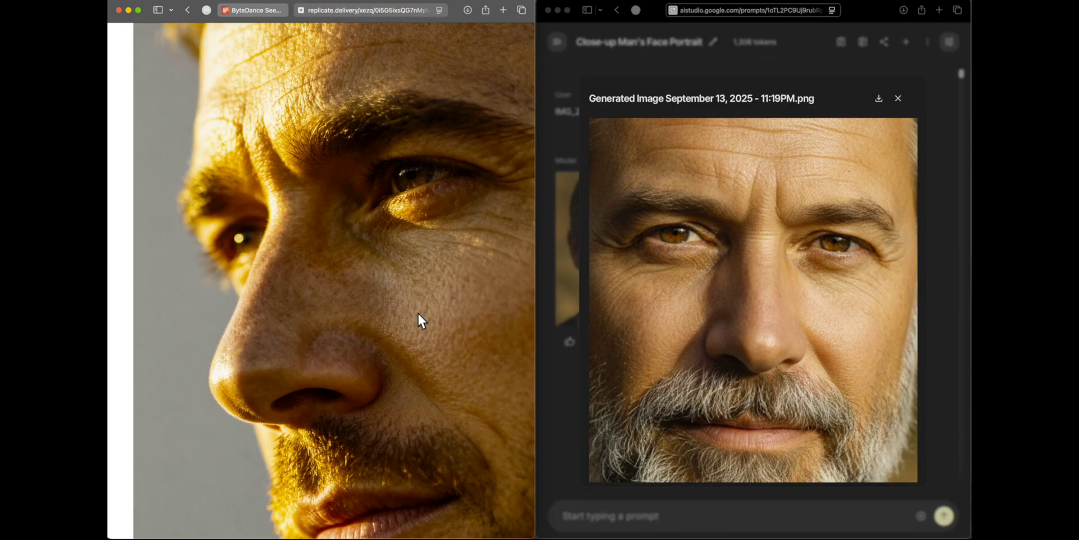
{"action": "left_click", "coordinate": [417, 312]}
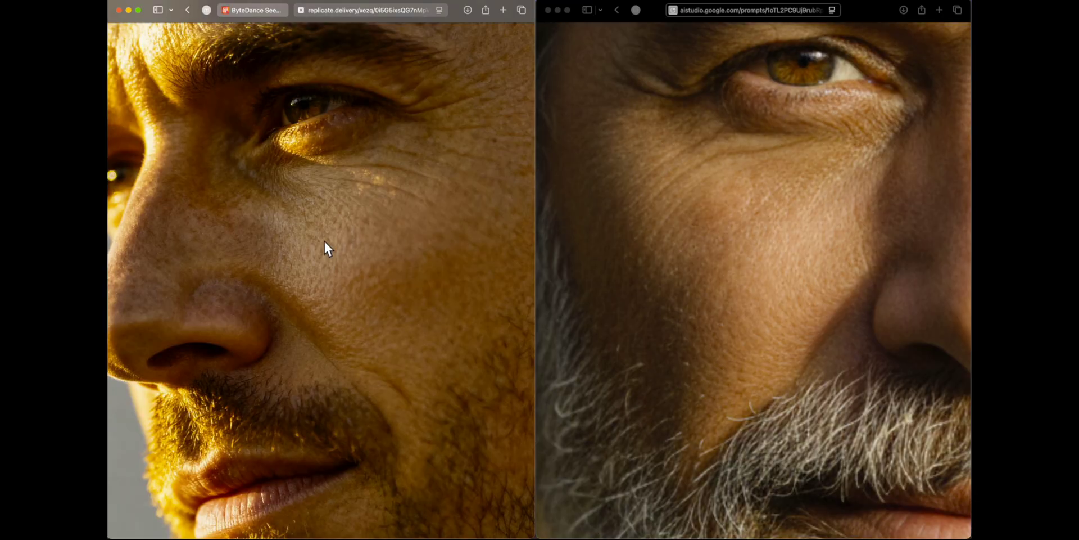